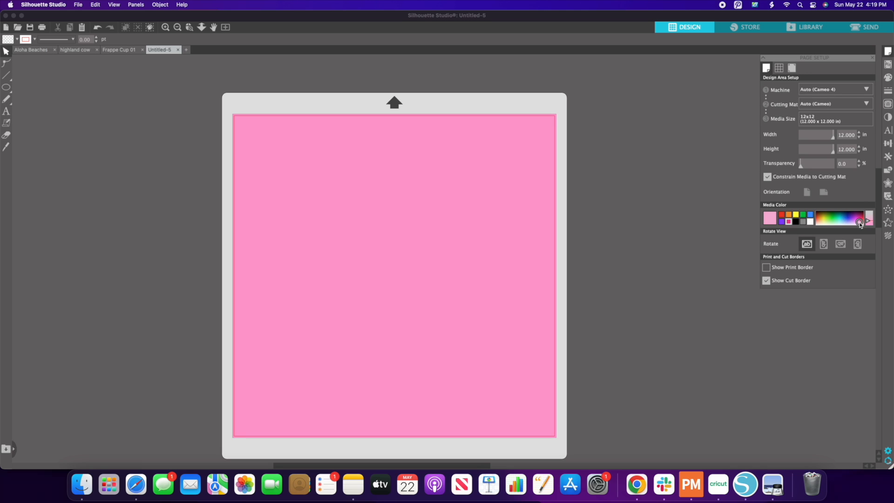
# Set the media color to white, and try rotating the view to 90° before restoring the upright view.
pyautogui.click(811, 222)
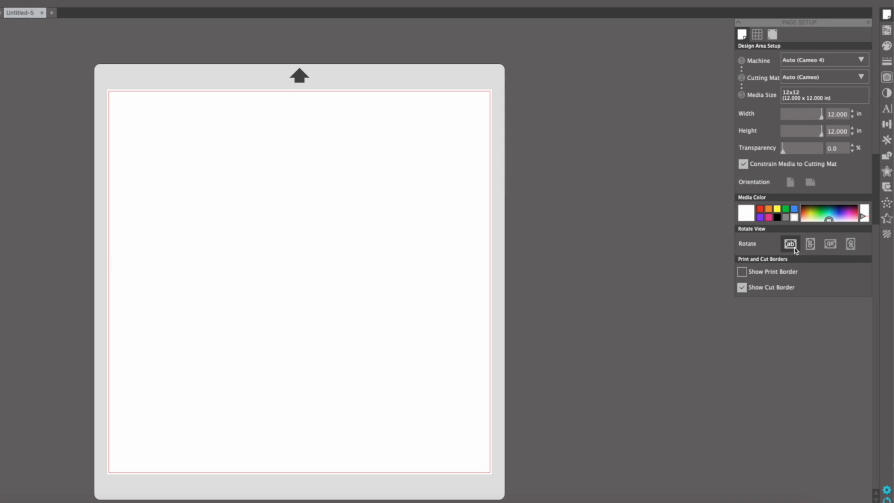
pyautogui.click(810, 245)
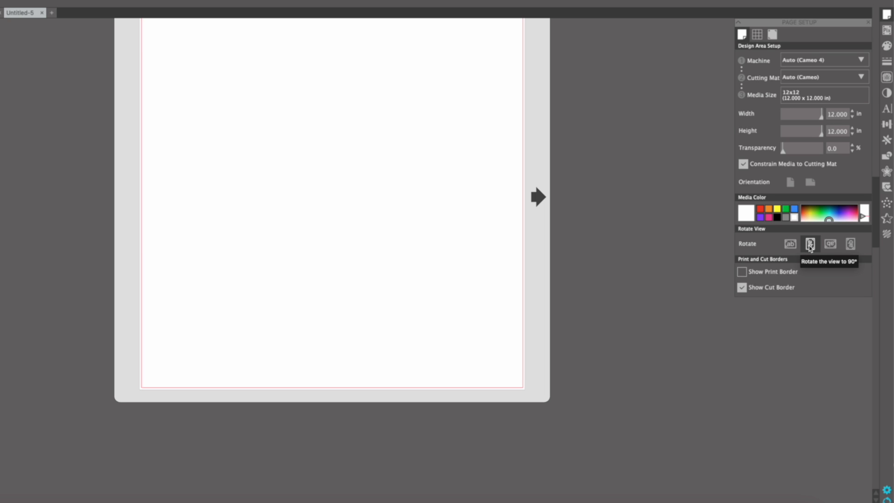
pyautogui.click(790, 244)
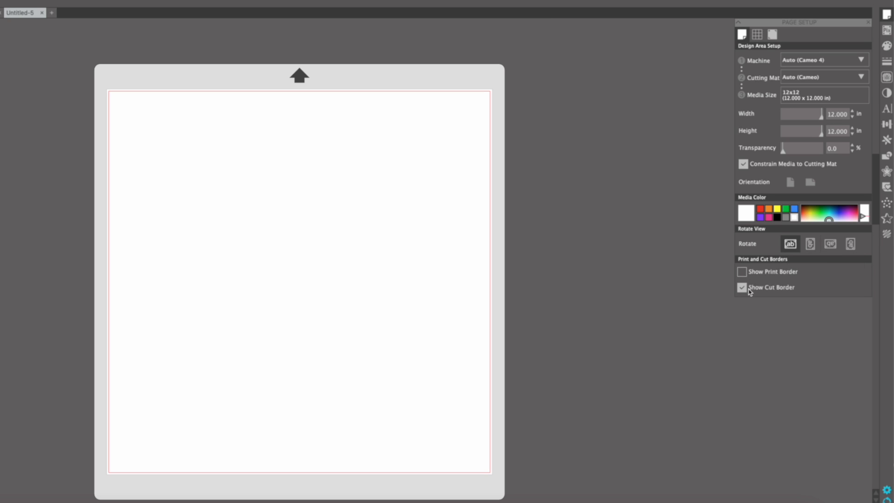
# Show the print border and set the media size to Letter (8.500 x 11.000 in).
pyautogui.click(742, 274)
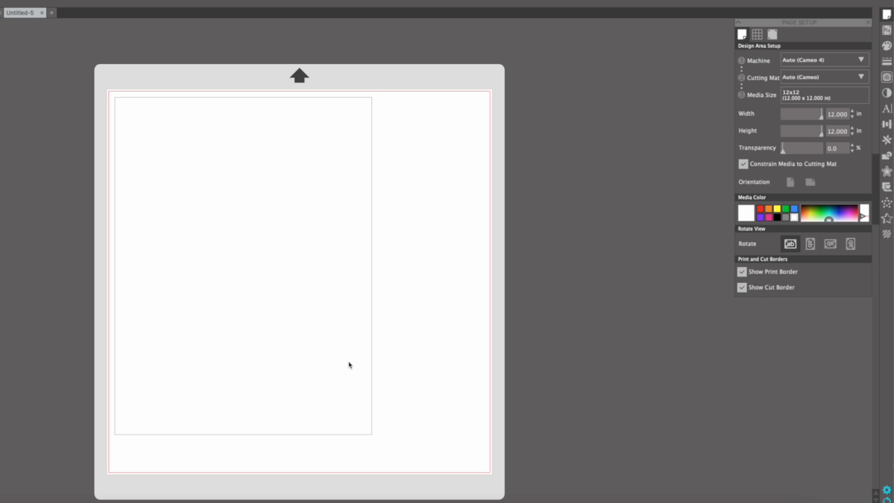
pyautogui.click(841, 95)
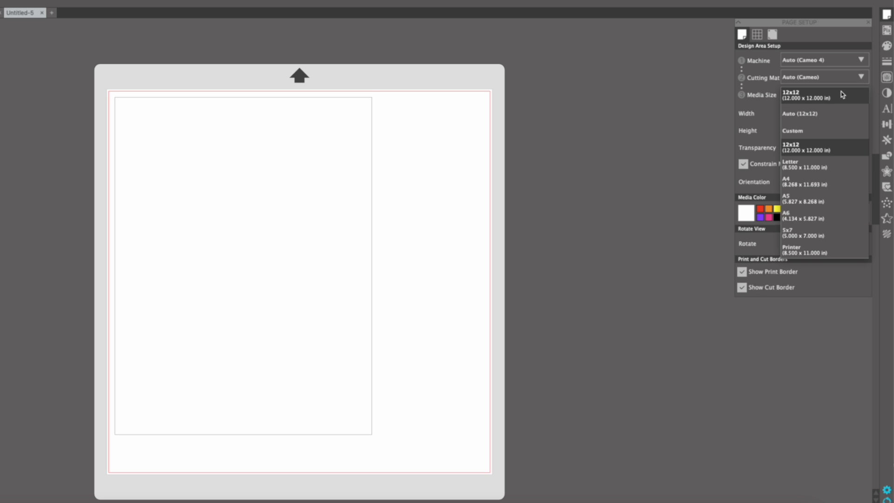
pyautogui.click(832, 165)
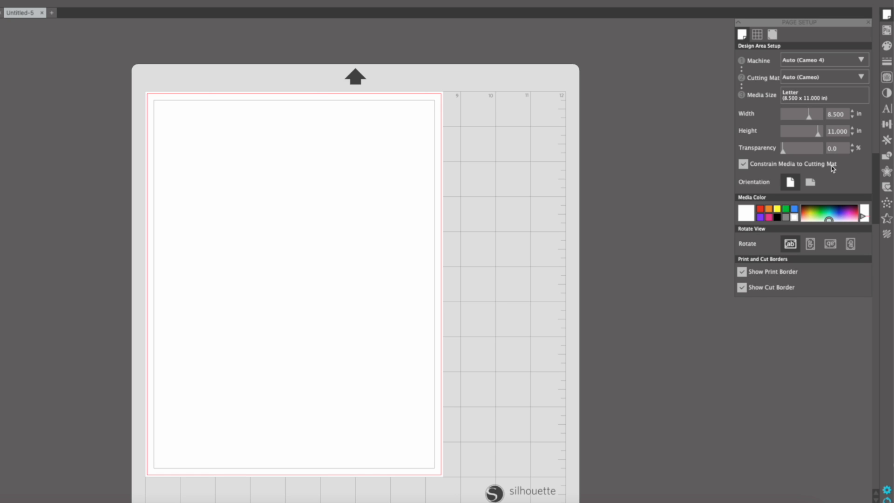
# Hide the print border, and switch the cut border off and back on.
pyautogui.click(742, 273)
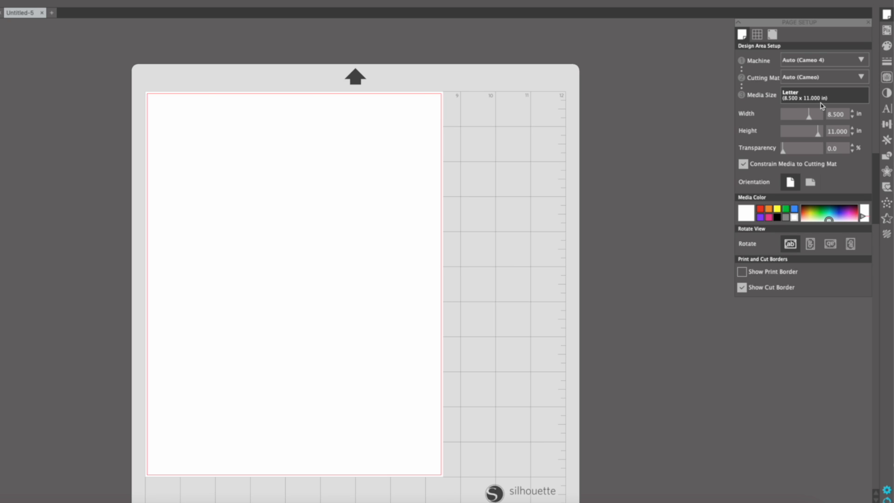
pyautogui.click(746, 292)
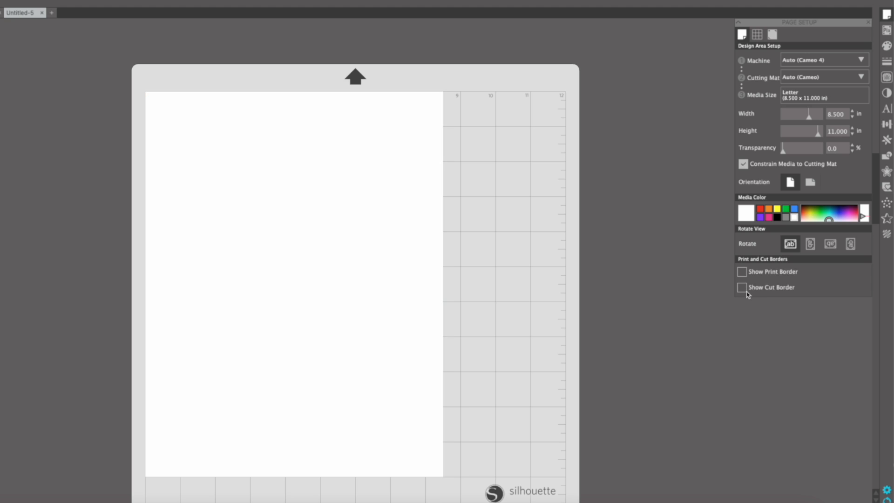
pyautogui.click(745, 290)
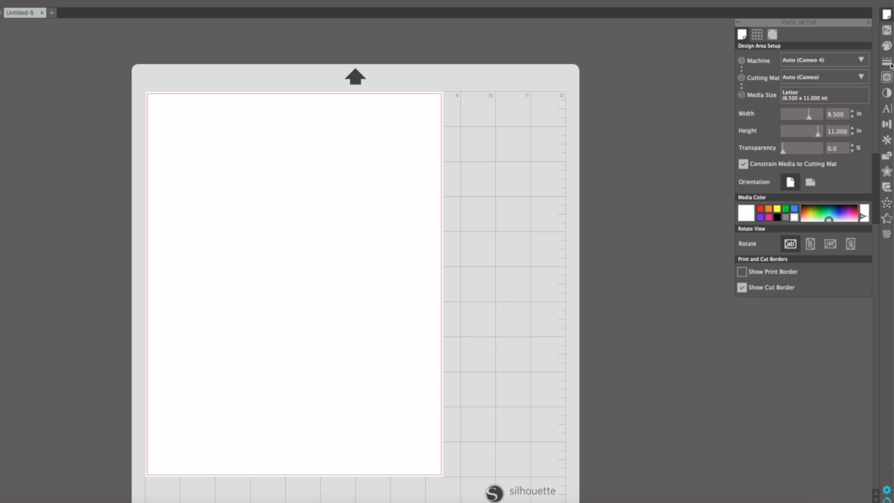
# Set the media size to 12x12 and display the grid on the page, toggling it to compare.
pyautogui.click(854, 95)
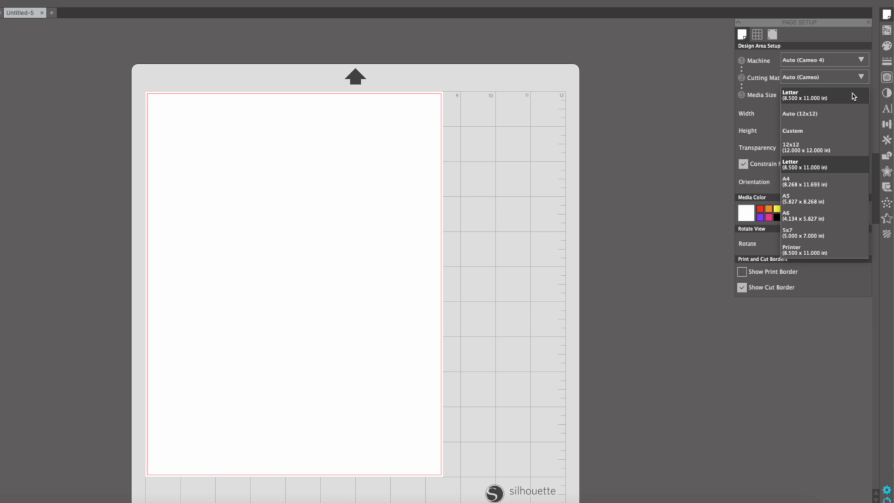
pyautogui.click(838, 145)
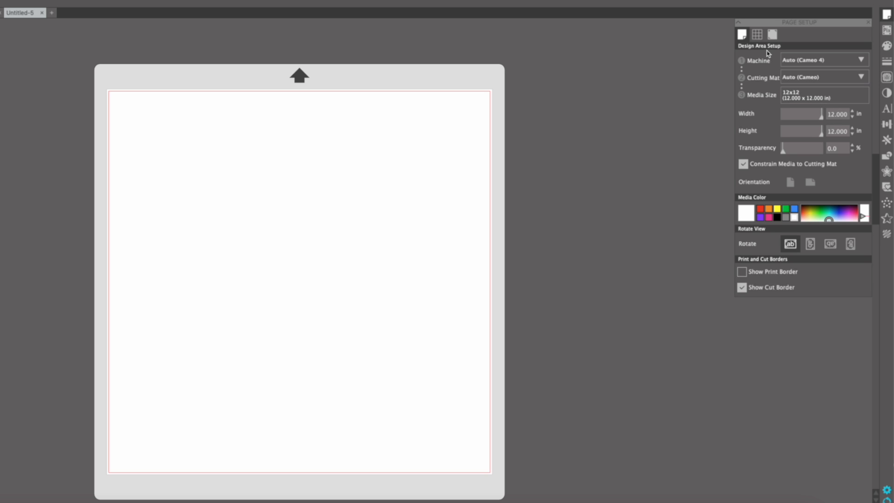
pyautogui.click(757, 35)
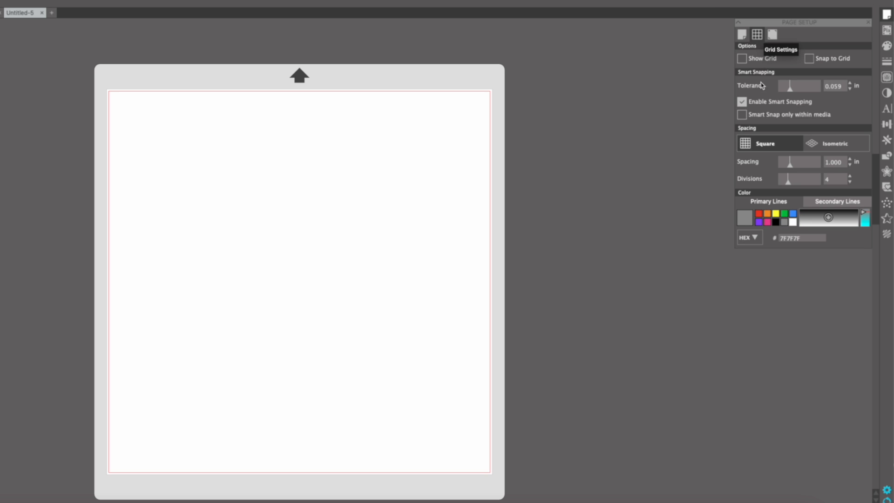
pyautogui.click(743, 59)
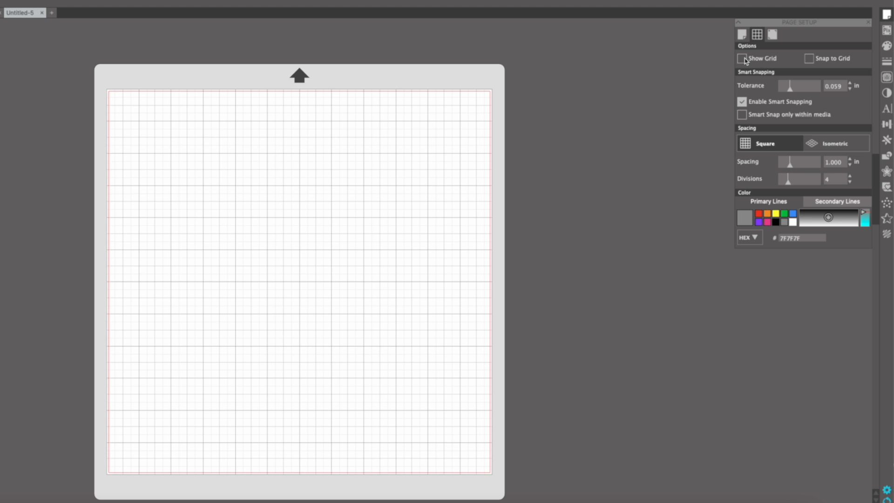
pyautogui.click(742, 60)
pyautogui.click(741, 58)
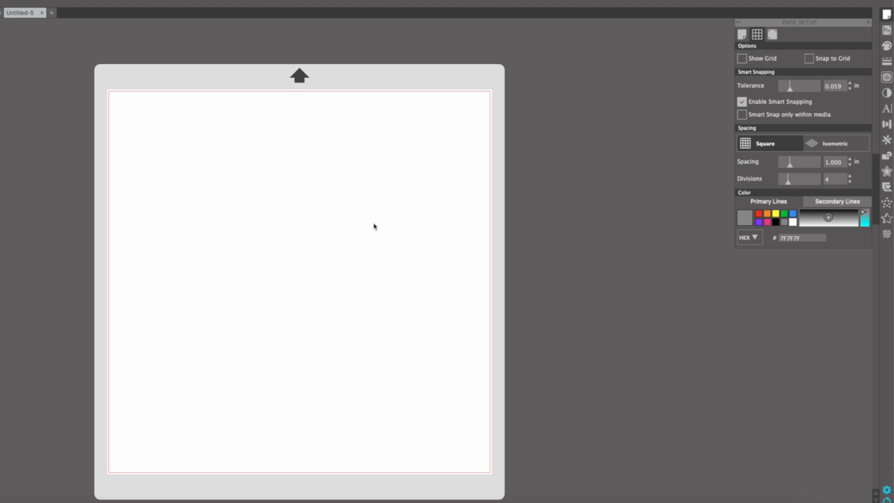
pyautogui.click(741, 58)
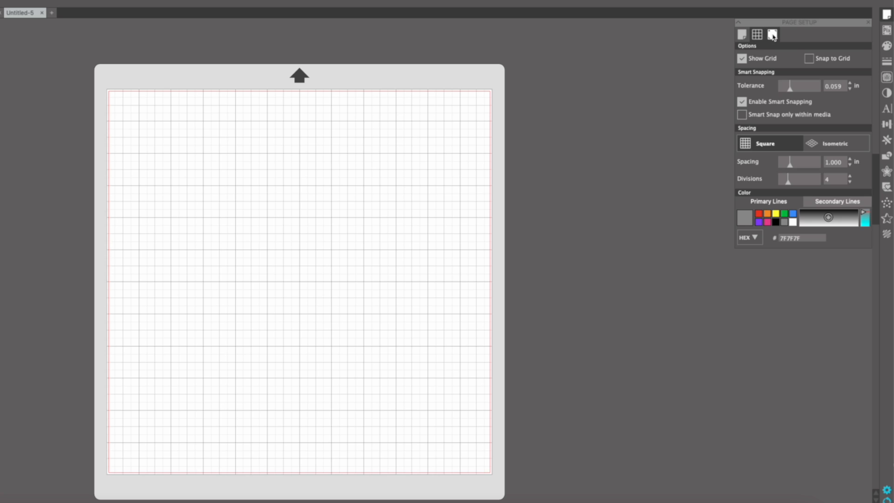
# Look at the registration mark settings, and set the media size to Letter (8.500 x 11.000 in).
pyautogui.click(772, 35)
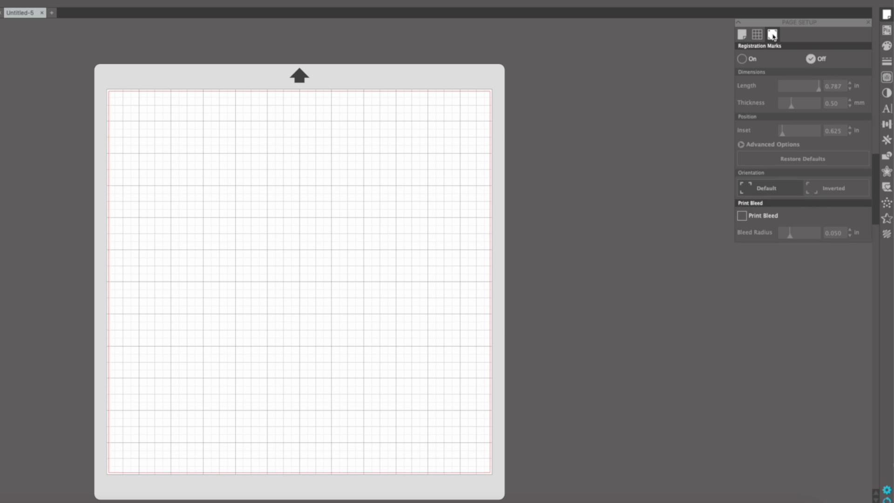
pyautogui.click(742, 34)
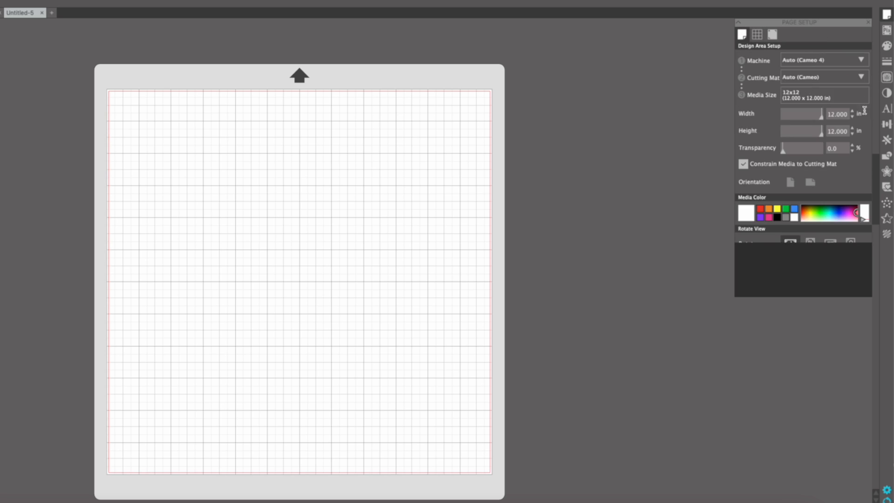
pyautogui.click(855, 98)
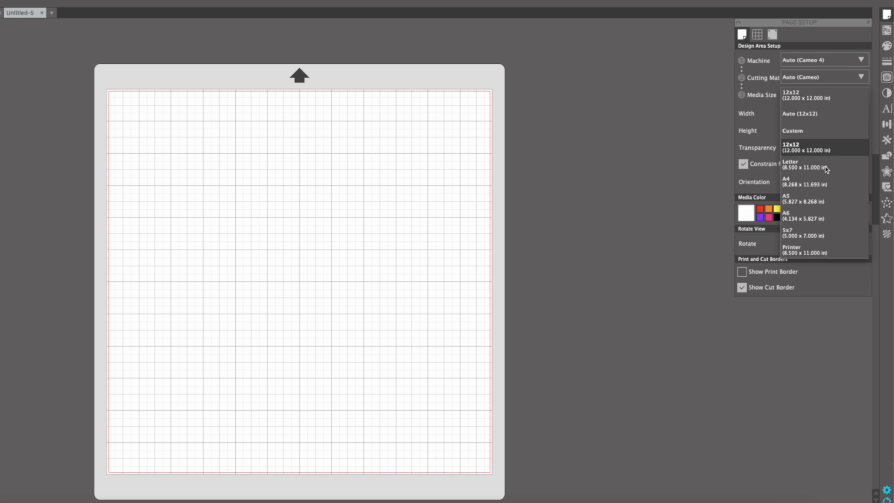
pyautogui.click(826, 169)
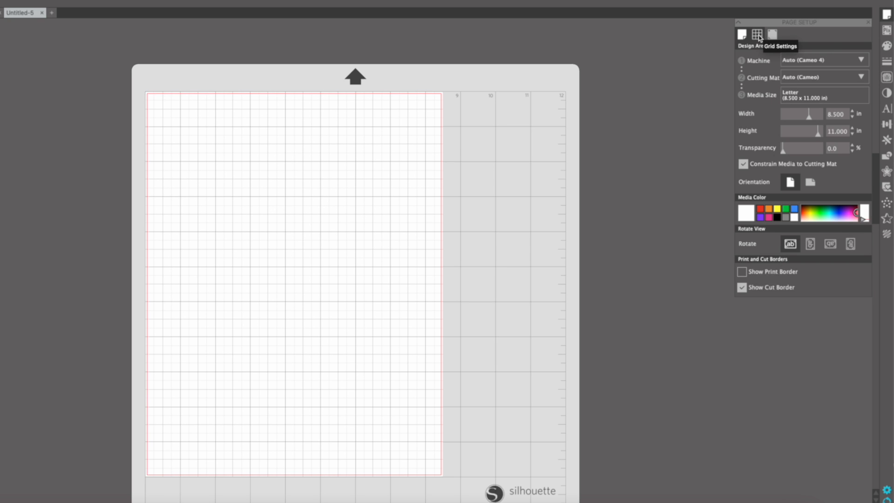
# Turn on the registration marks for the Letter page, switching them off and on again to compare.
pyautogui.click(769, 37)
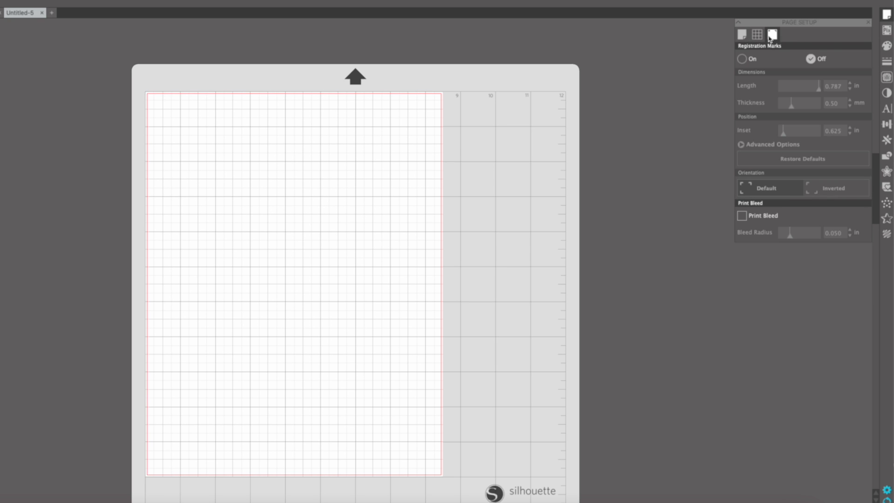
pyautogui.click(742, 60)
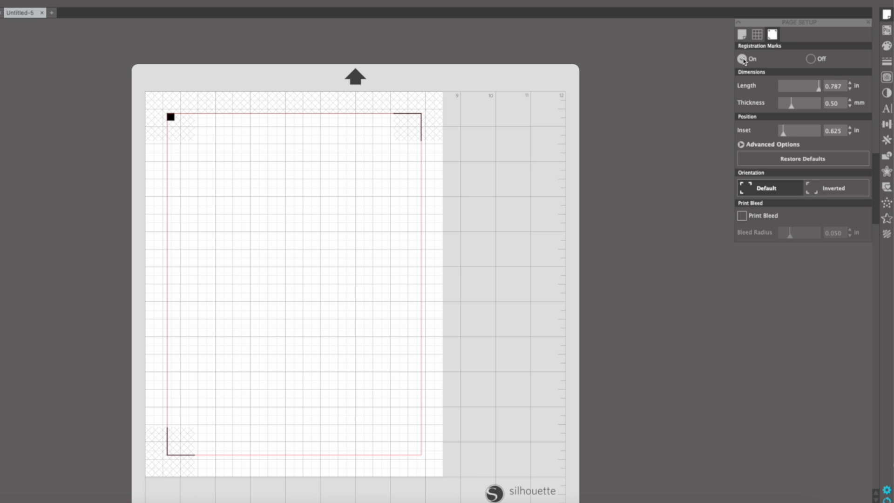
pyautogui.click(812, 60)
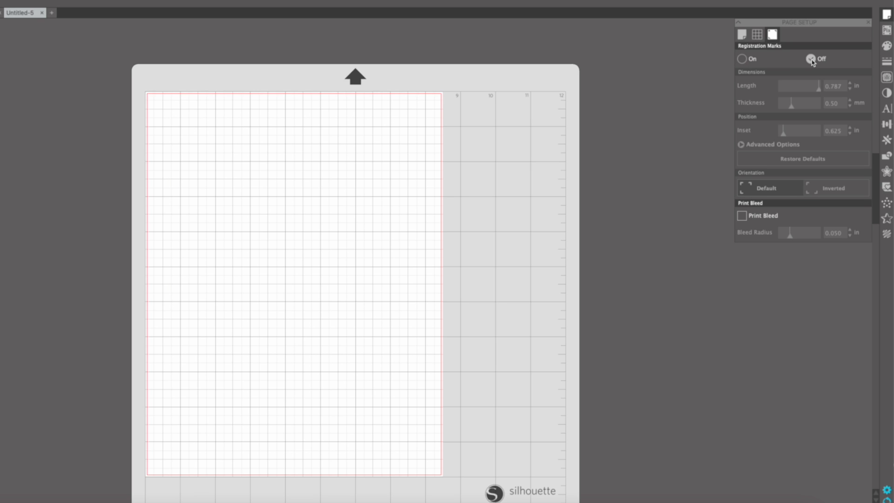
pyautogui.click(741, 59)
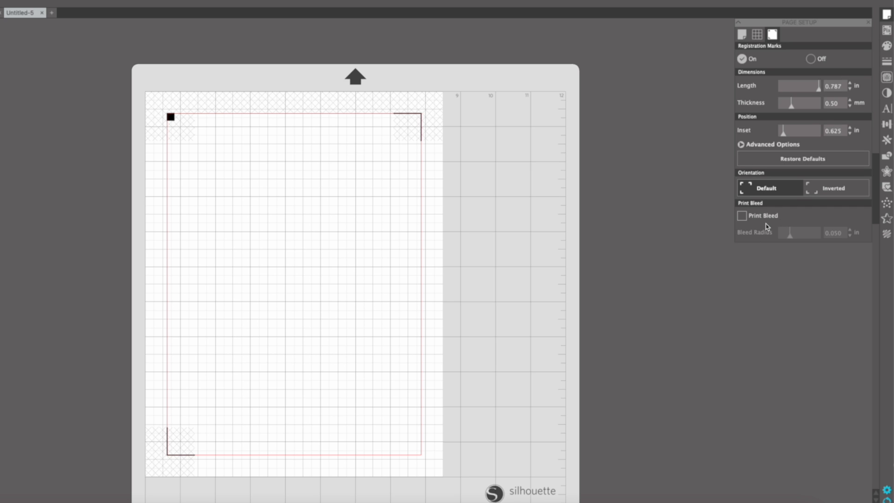
# Try the print bleed option, disable it again, and turn off the registration marks.
pyautogui.click(742, 216)
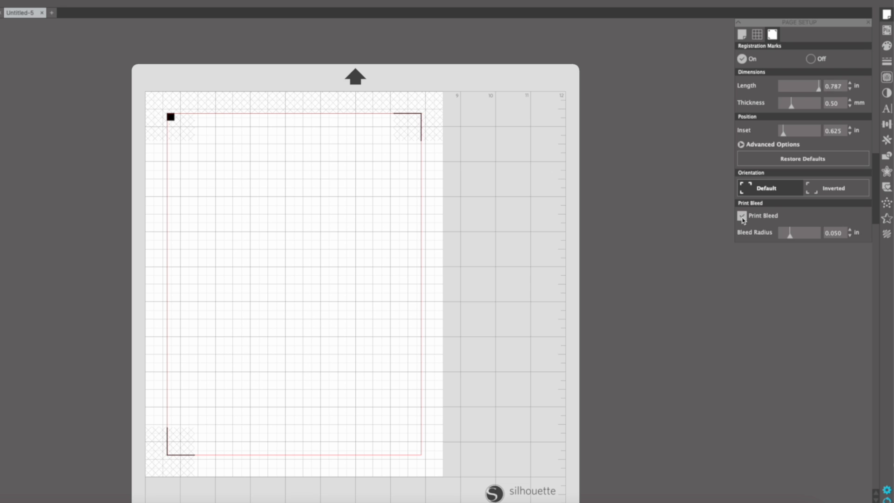
pyautogui.click(742, 217)
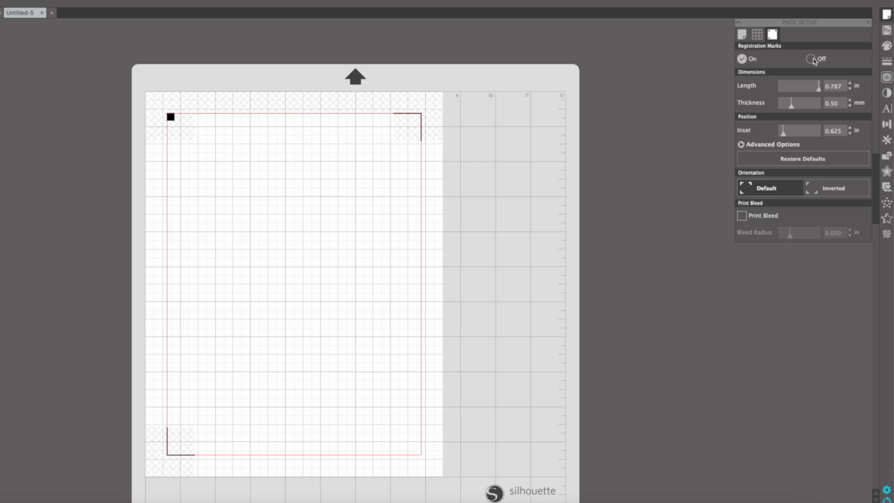
pyautogui.click(811, 58)
# Set the media size in the design area setup to Auto (12x12).
pyautogui.click(741, 35)
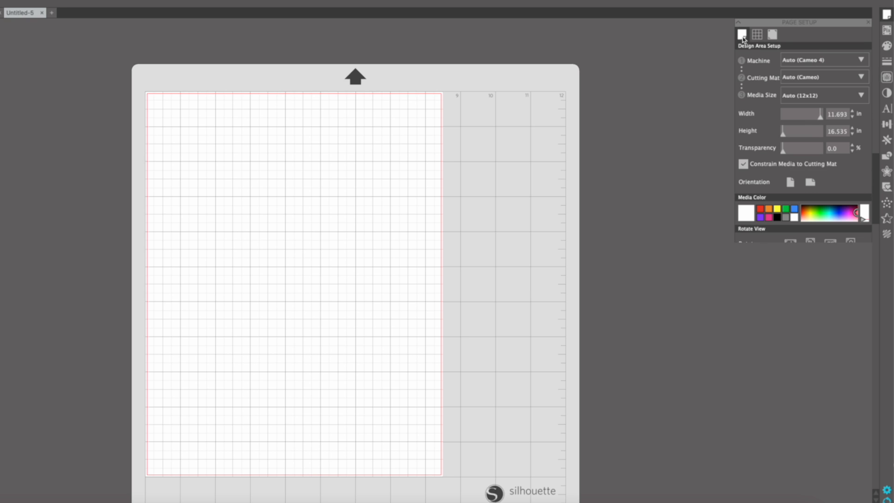
pyautogui.click(849, 96)
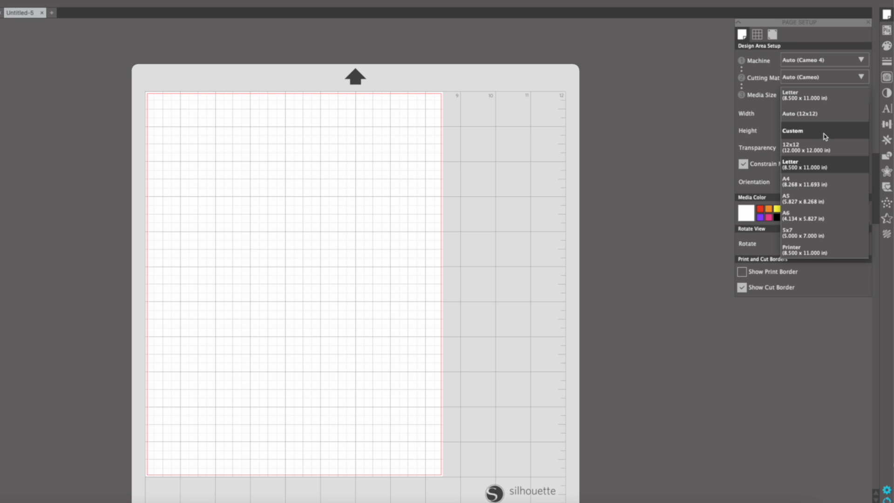
pyautogui.click(826, 114)
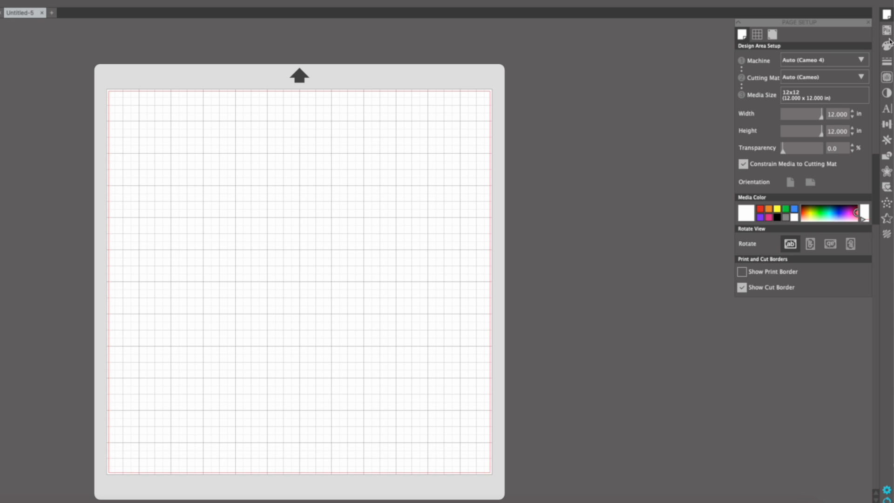
# Hide the Page Setup settings and bring them back.
pyautogui.click(886, 15)
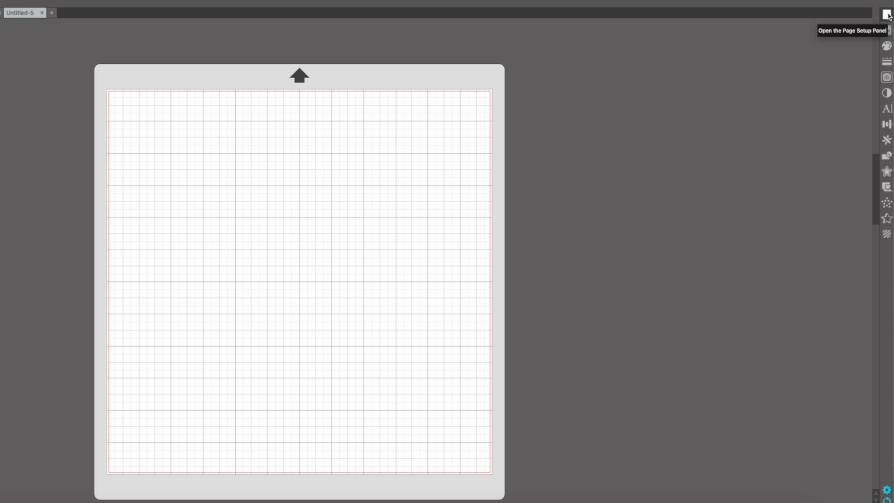
pyautogui.click(886, 15)
pyautogui.click(886, 16)
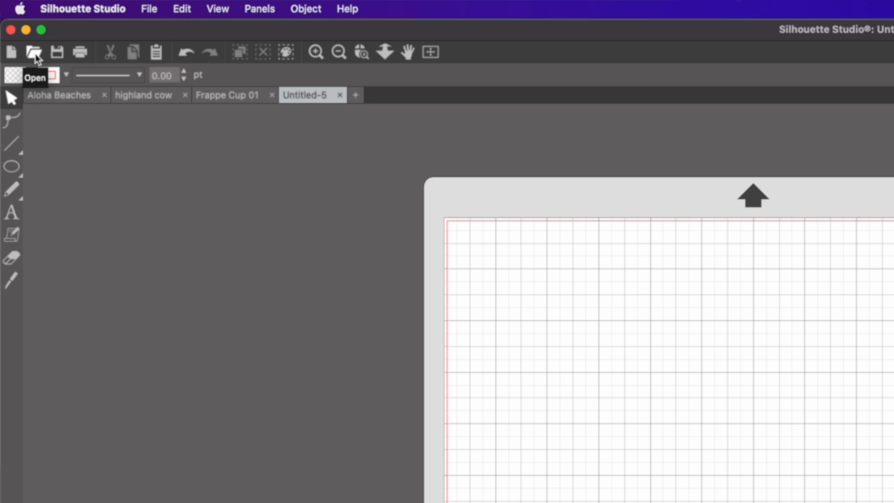
# Create a new blank design document.
pyautogui.click(148, 10)
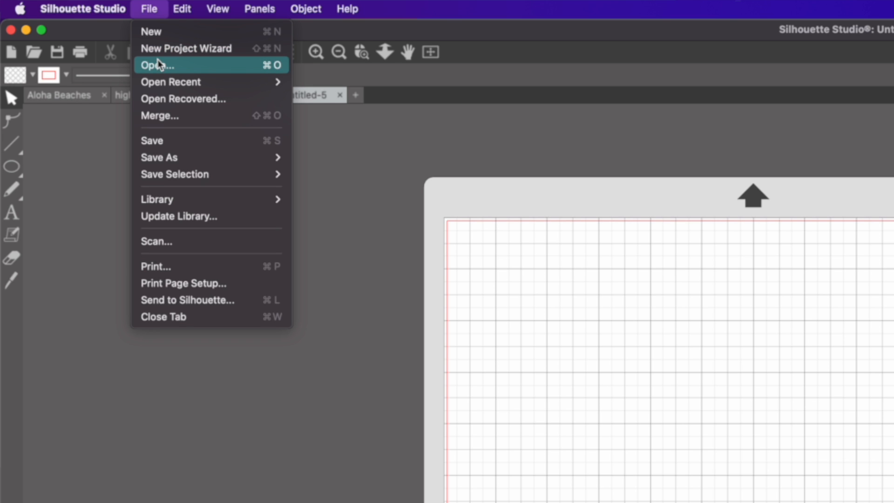
pyautogui.click(151, 37)
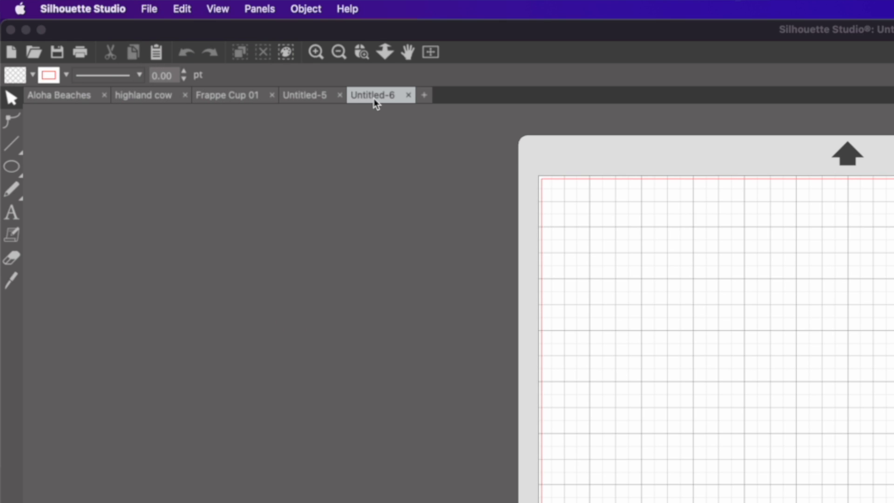
# Open Crab 01.dxf from the Summer Bundle folder and select the crab's upper-left claw.
pyautogui.click(150, 9)
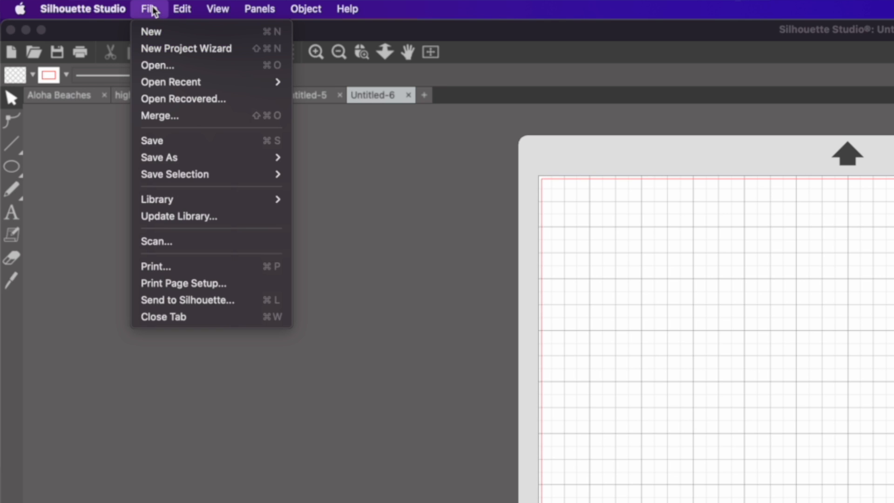
pyautogui.click(154, 66)
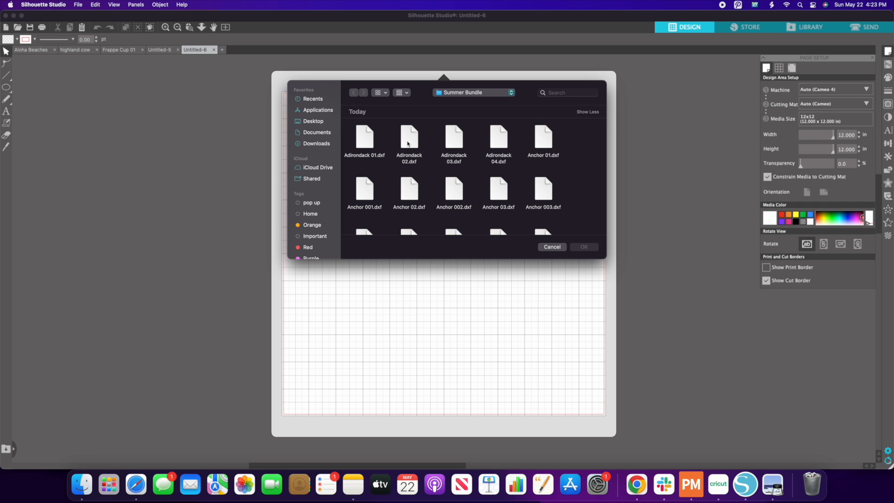
pyautogui.scroll(-5, 409, 150)
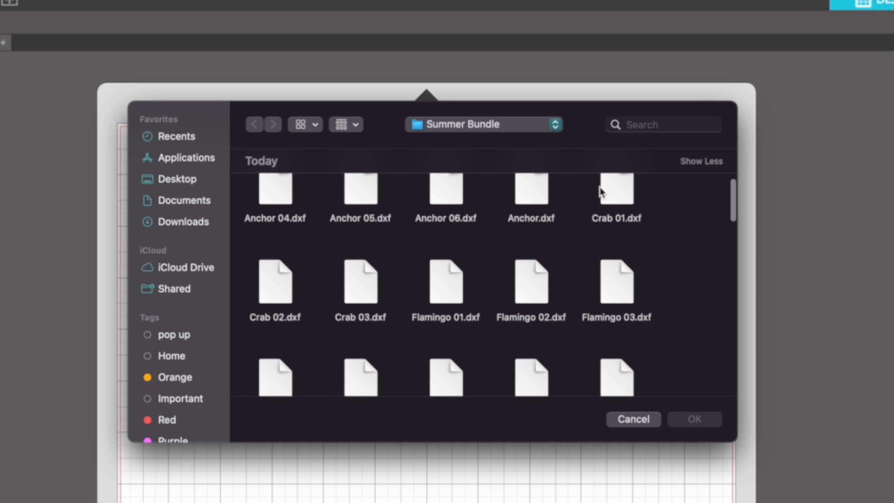
pyautogui.click(600, 190)
pyautogui.click(699, 418)
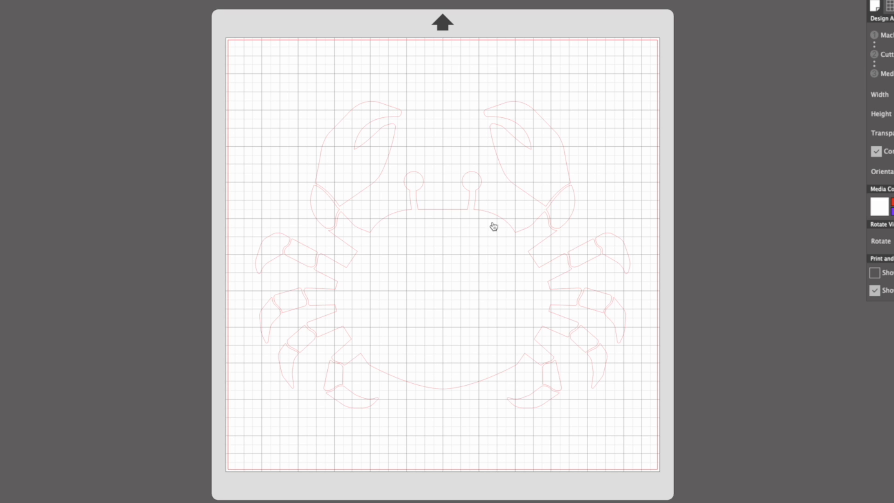
pyautogui.click(364, 104)
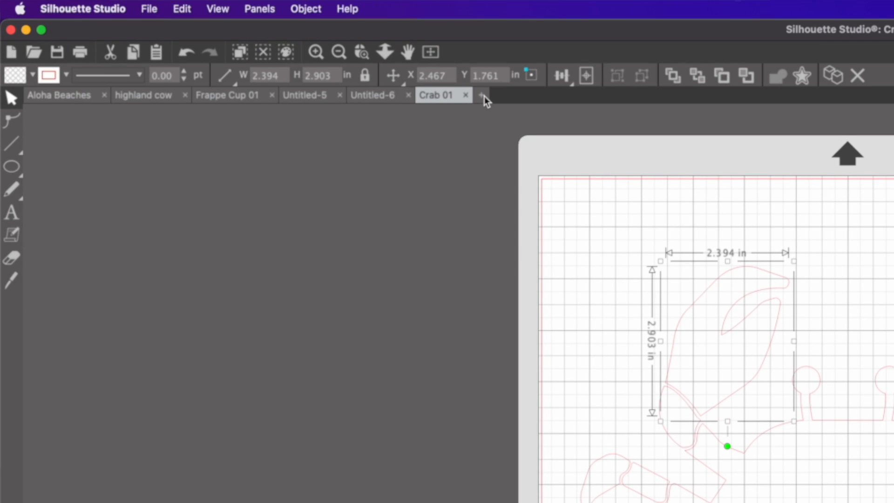
# Create a new blank document, then bring up the file-opening dialog and dismiss it.
pyautogui.click(484, 98)
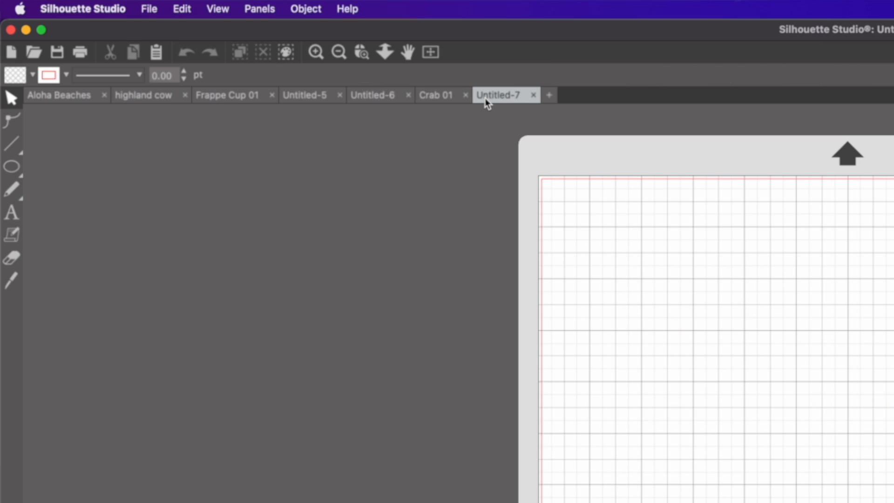
pyautogui.click(35, 52)
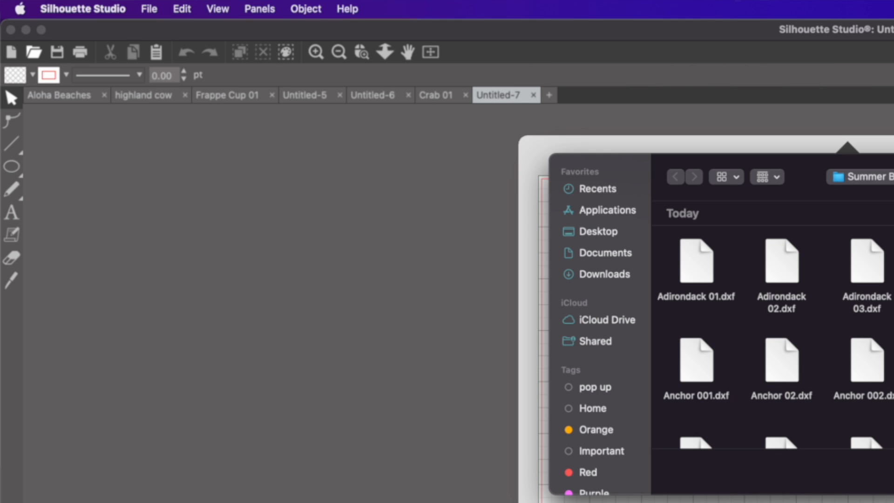
pyautogui.press('Escape')
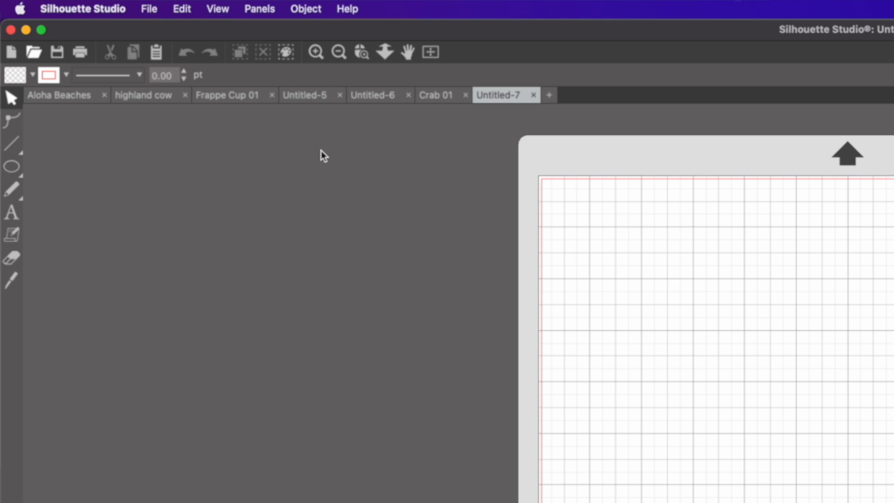
# Create another blank document and close it again.
pyautogui.click(147, 15)
pyautogui.click(152, 31)
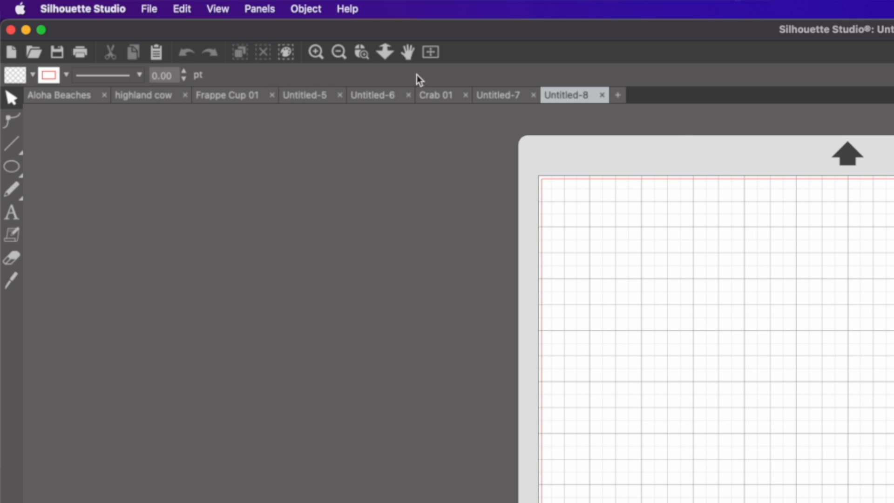
pyautogui.click(601, 96)
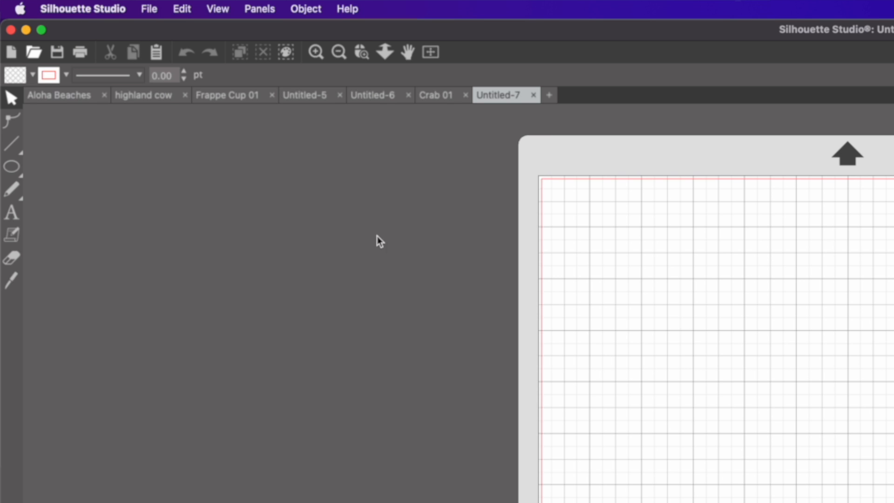
# Open Merica rain.png from the 4th Of July Sublimation folder in Downloads and move the design towards the middle of the mat.
pyautogui.click(35, 54)
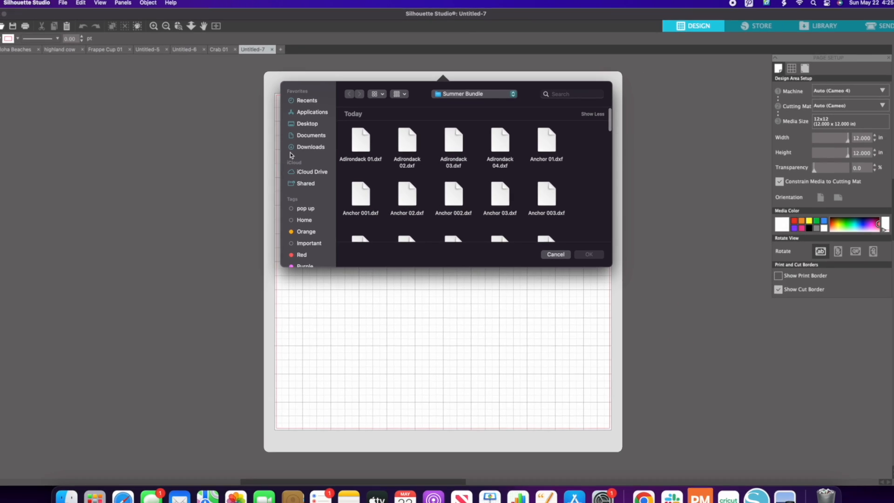
pyautogui.click(293, 150)
pyautogui.scroll(-5, 429, 288)
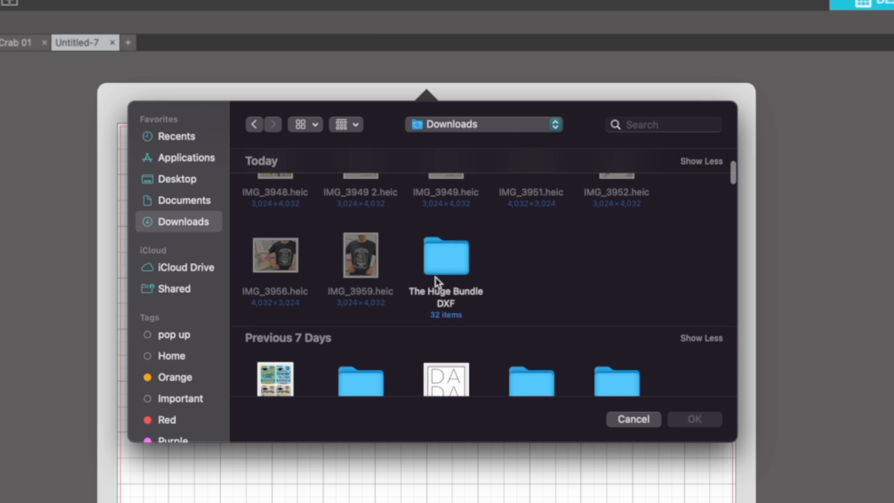
pyautogui.scroll(-3, 442, 275)
pyautogui.doubleClick(361, 272)
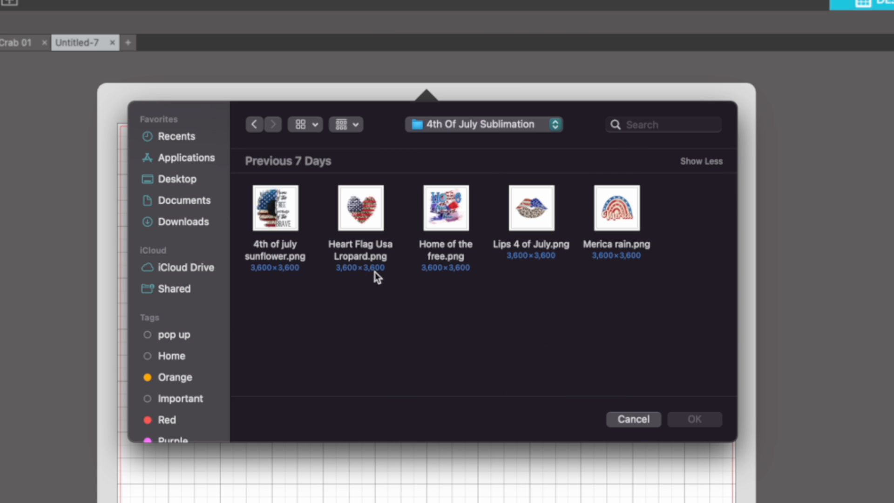
pyautogui.click(604, 214)
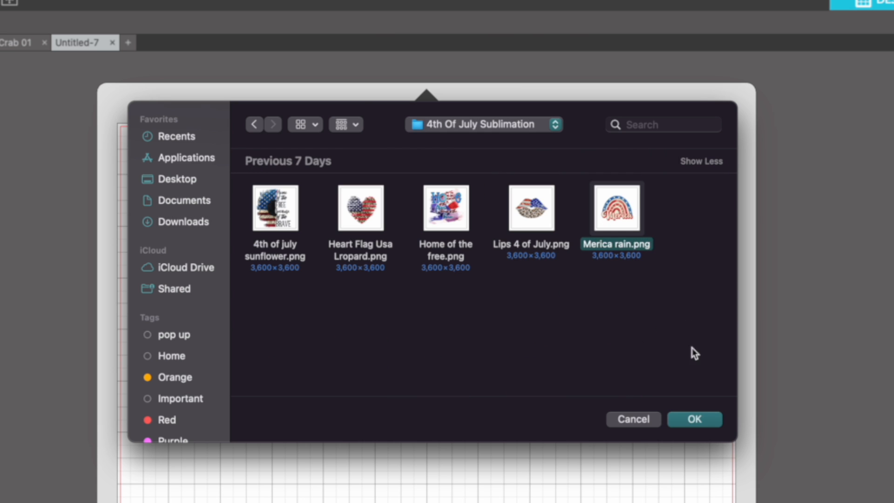
pyautogui.click(696, 423)
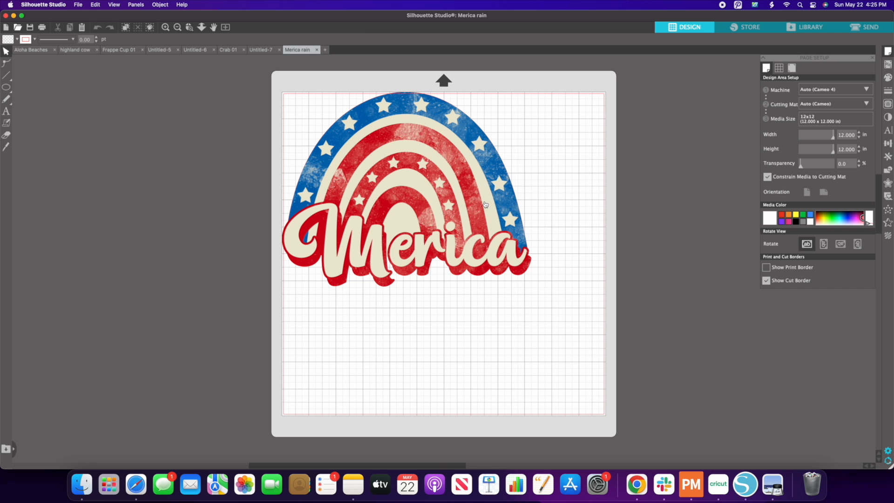
pyautogui.moveTo(473, 204); pyautogui.dragTo(501, 236)
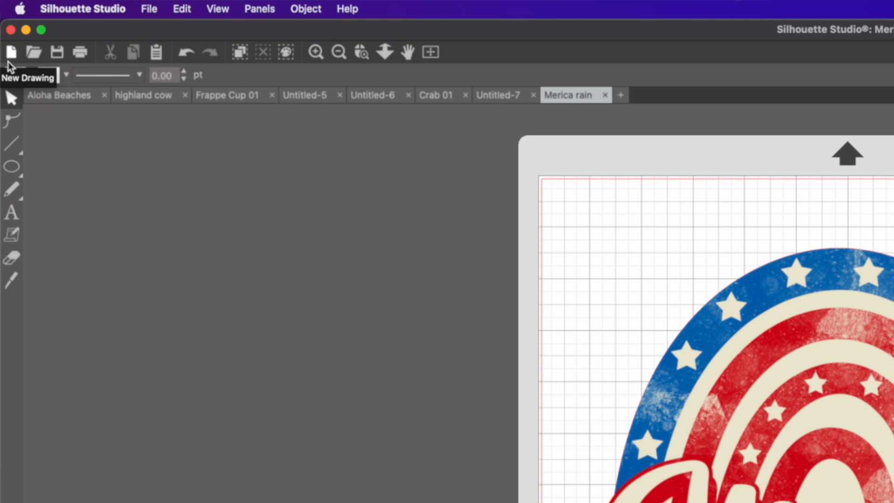
# Create a new blank drawing, look at the other way of creating one, and close the blank drawing.
pyautogui.click(11, 53)
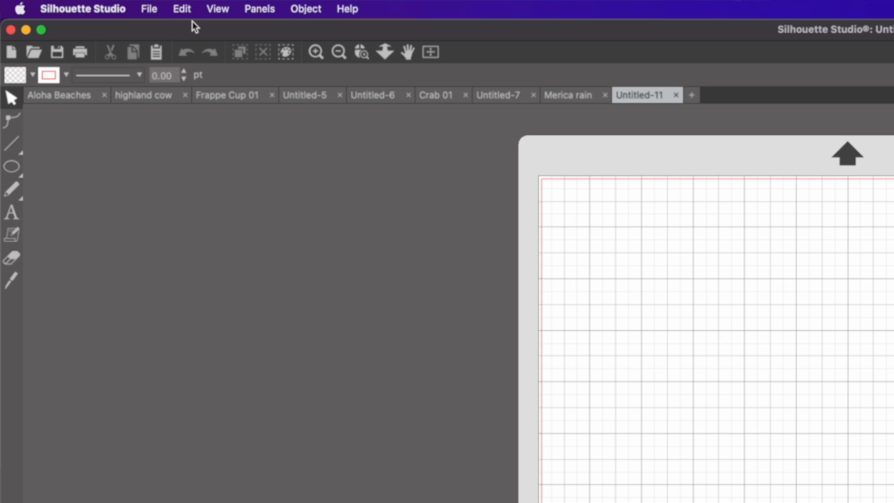
pyautogui.click(150, 10)
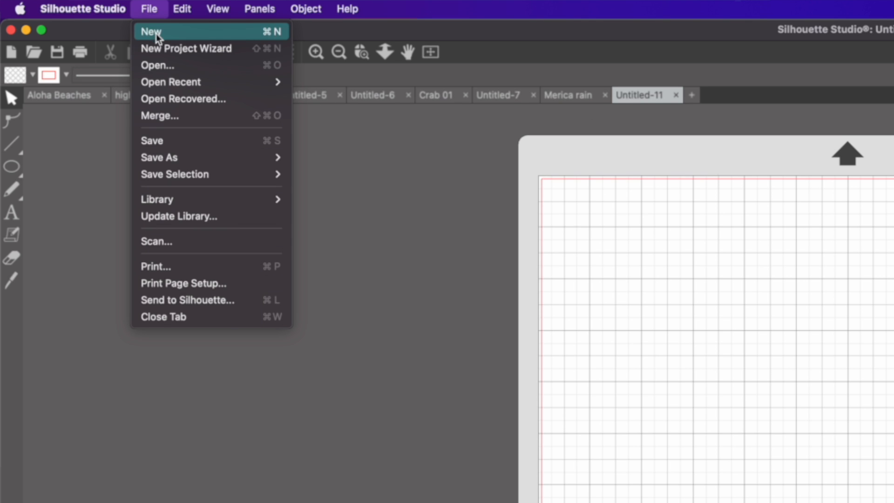
pyautogui.click(614, 214)
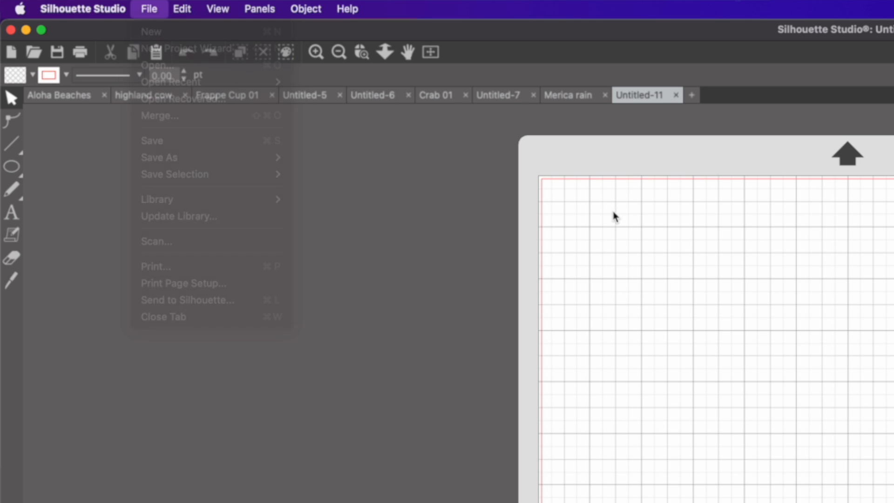
pyautogui.click(675, 95)
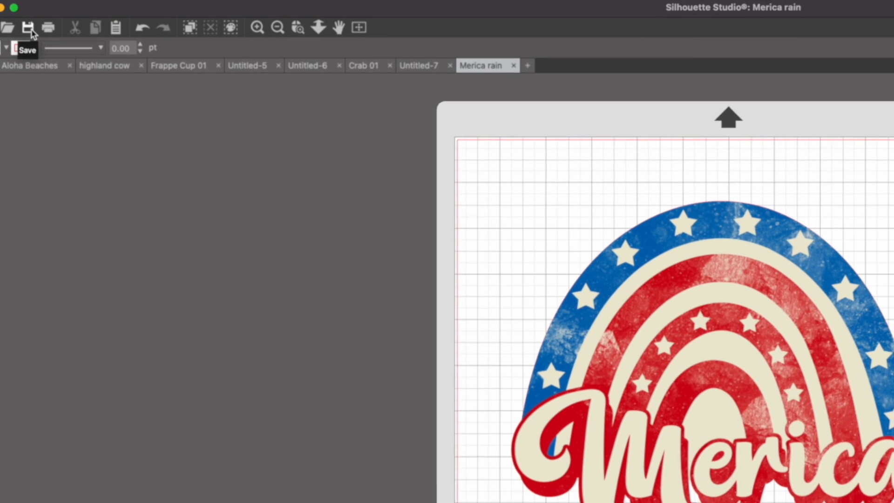
# Save the design as Merica rain on the Desktop in Silhouette Studio V3 format.
pyautogui.click(28, 28)
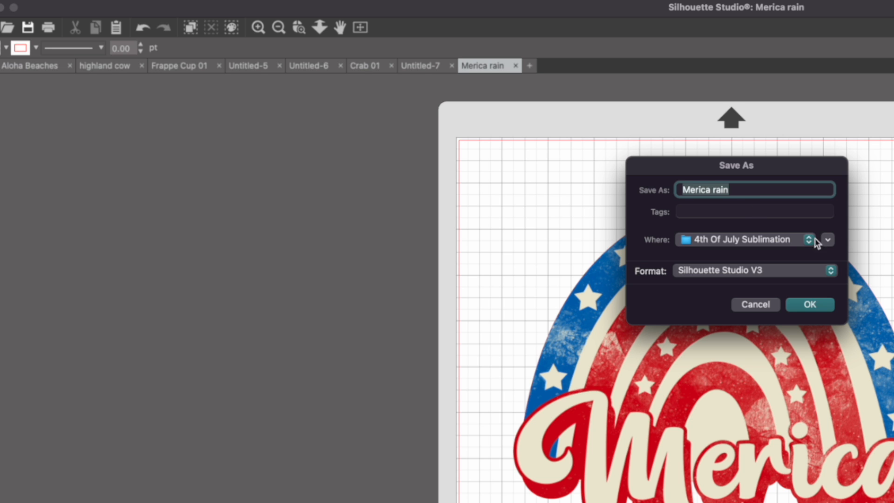
pyautogui.click(787, 246)
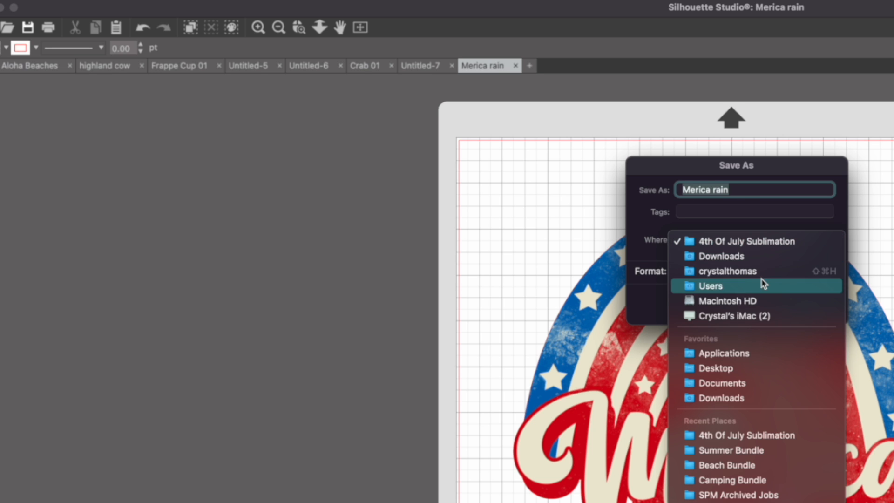
pyautogui.click(741, 367)
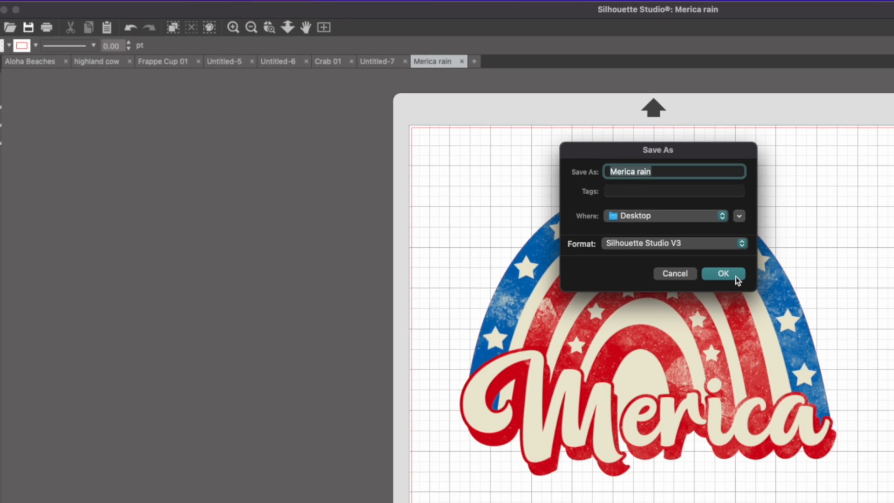
pyautogui.click(737, 278)
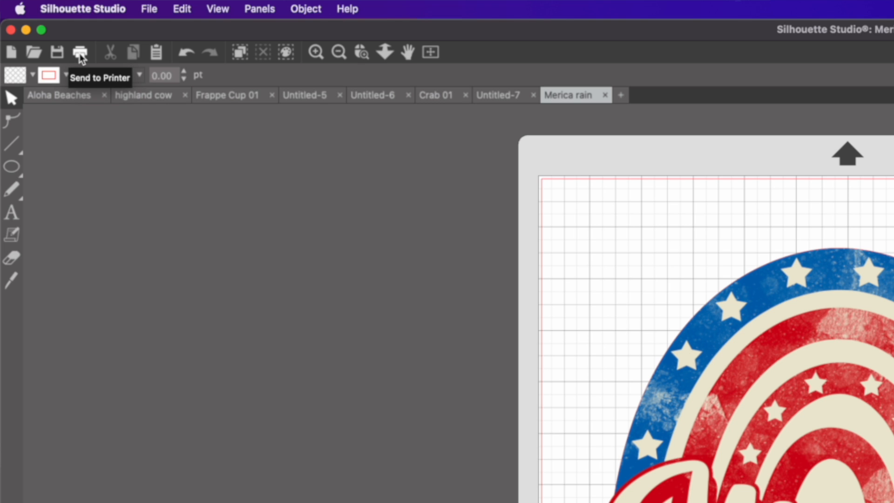
# Preview the Merica rain design for printing and cancel the print.
pyautogui.click(80, 53)
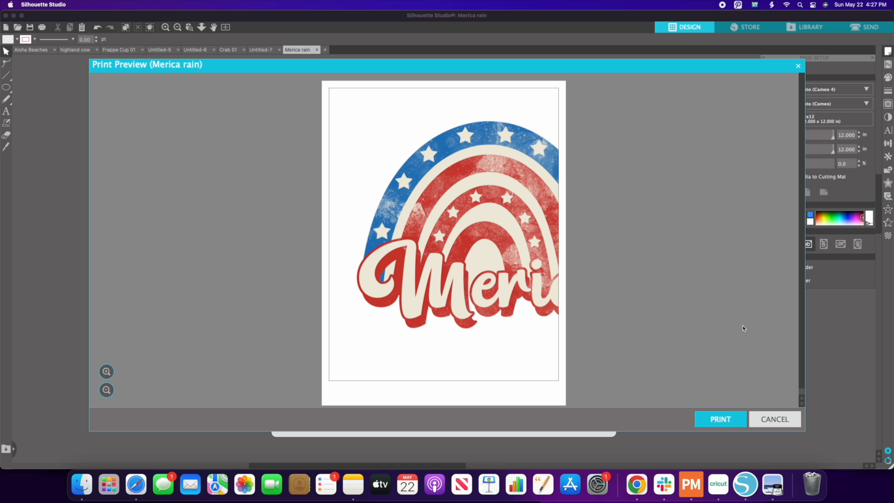
pyautogui.click(774, 419)
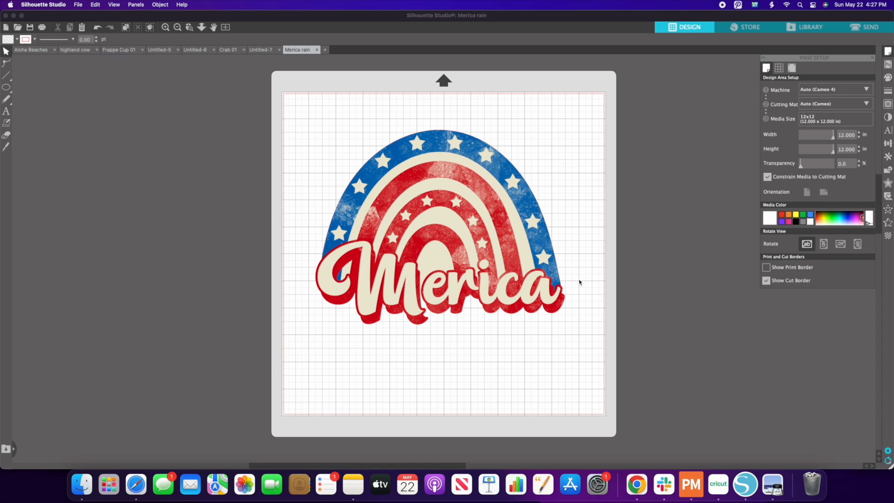
# Scale the Merica design down proportionally to about 6.08 in wide by 4.74 in high and reposition it on the page.
pyautogui.click(465, 179)
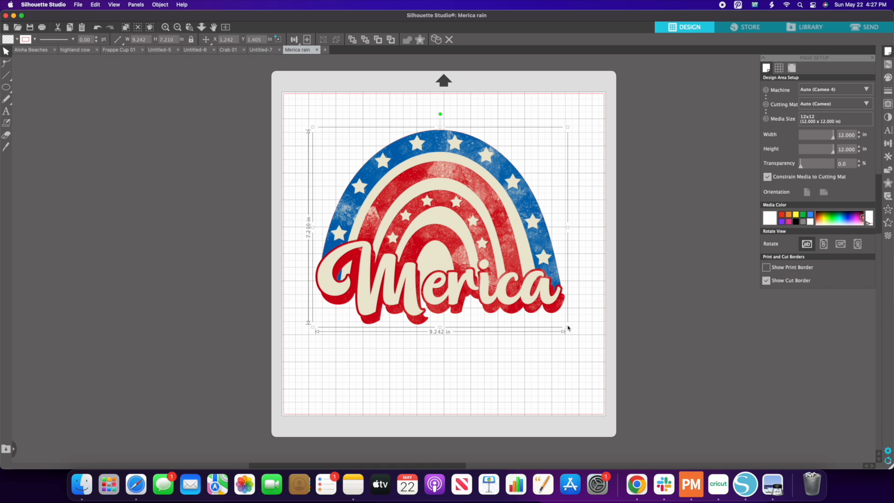
pyautogui.moveTo(567, 327); pyautogui.dragTo(477, 265)
pyautogui.moveTo(565, 327); pyautogui.dragTo(478, 262)
pyautogui.moveTo(445, 208); pyautogui.dragTo(426, 218)
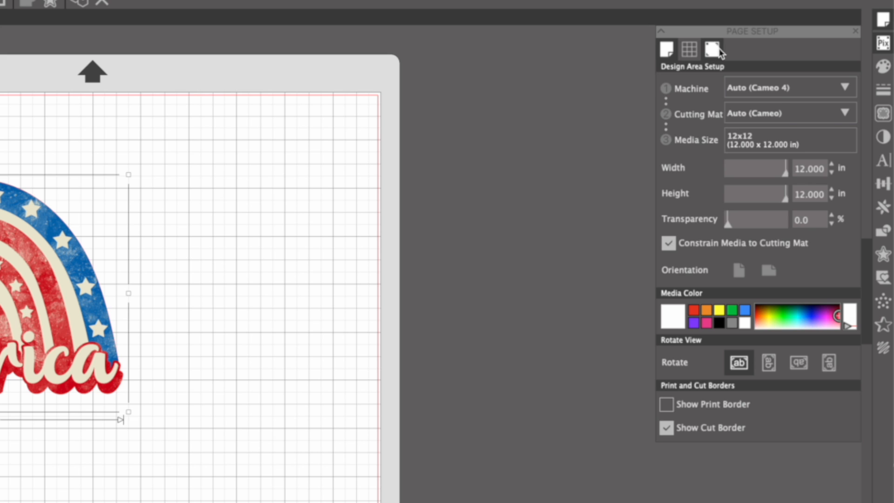
# Turn on the registration marks and set the media size to Letter (8.500 x 11.000 in).
pyautogui.click(712, 49)
pyautogui.click(666, 85)
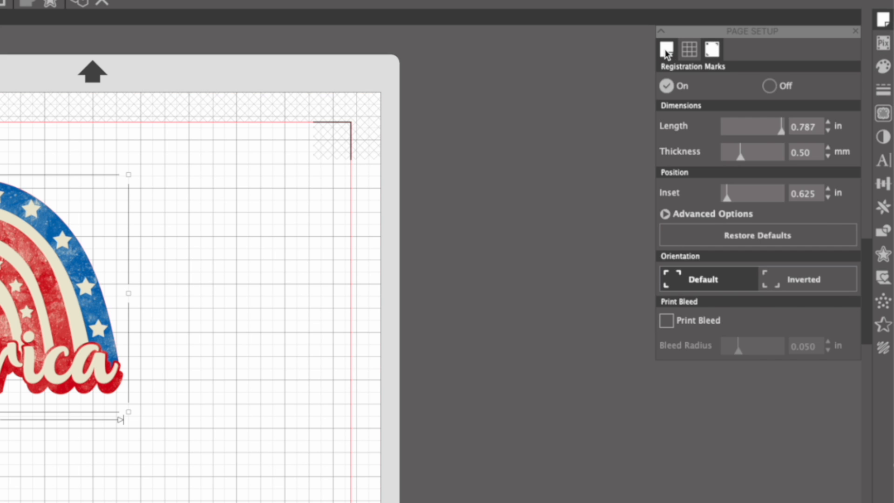
pyautogui.click(666, 48)
pyautogui.click(808, 114)
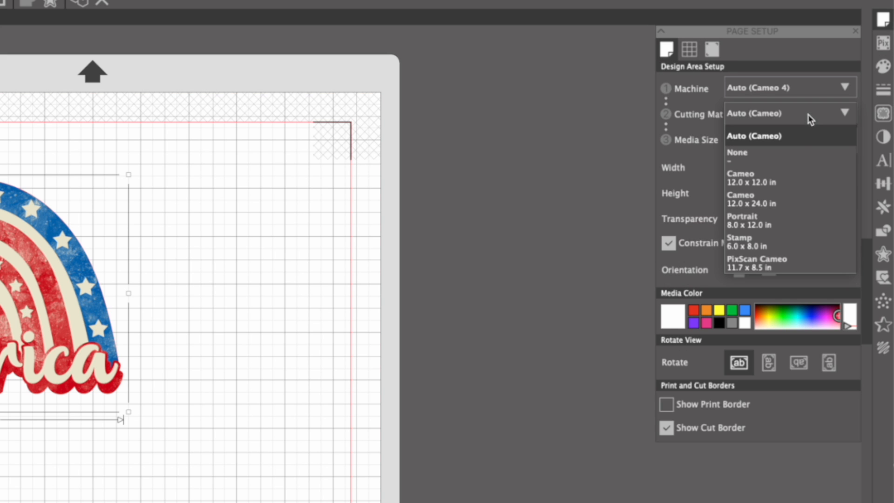
pyautogui.click(696, 140)
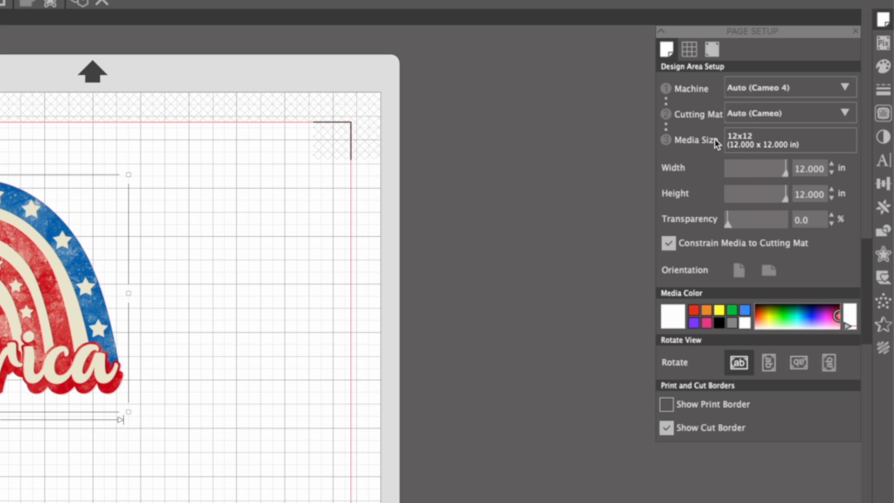
pyautogui.click(774, 142)
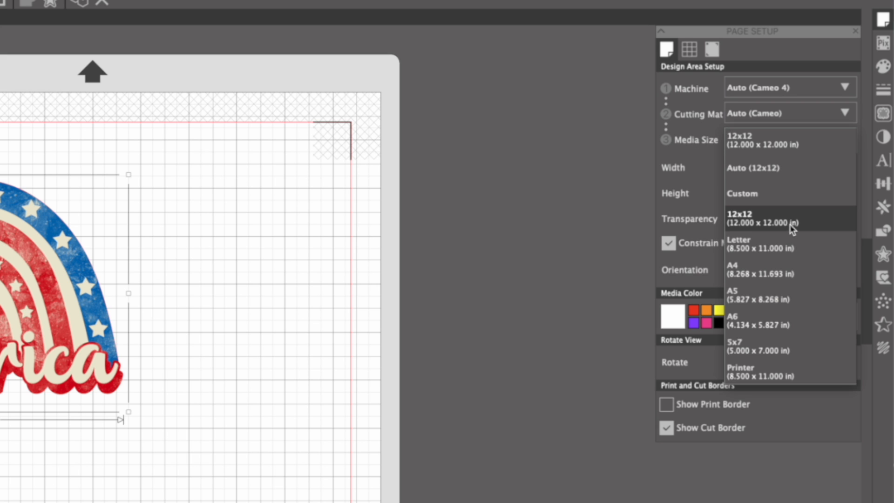
pyautogui.click(805, 251)
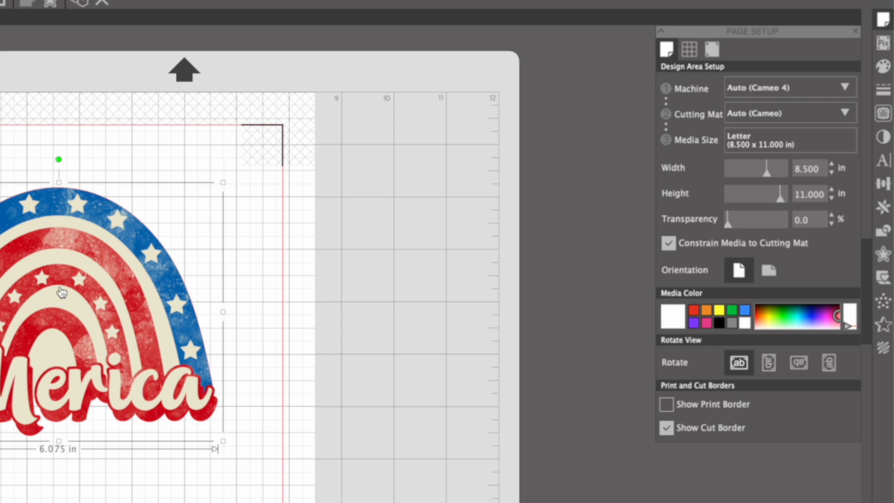
# Move the Merica design inside the registration marks, to about X 1.39 in and Y 2.13 in.
pyautogui.moveTo(61, 292); pyautogui.dragTo(65, 295)
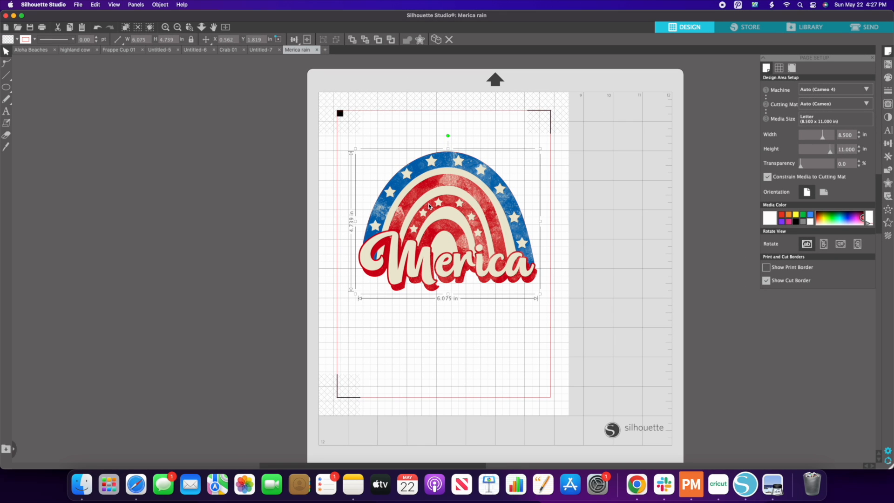
pyautogui.moveTo(428, 203); pyautogui.dragTo(429, 206)
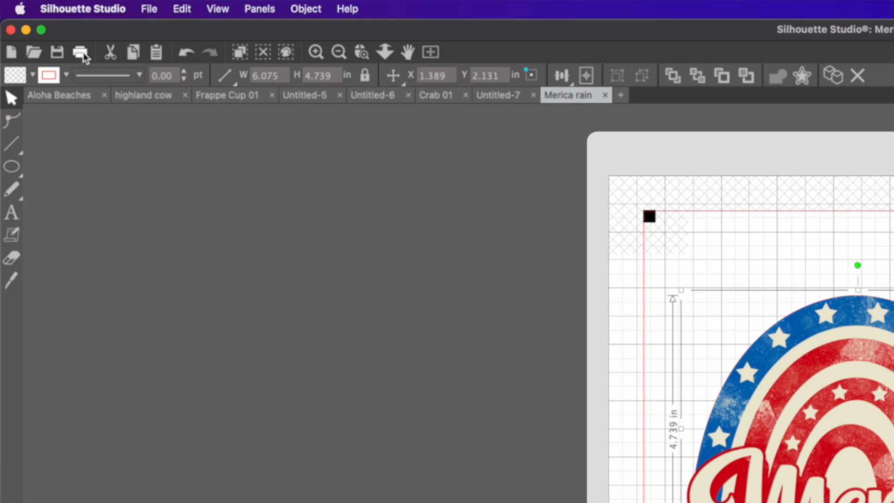
# Open the print preview of the Merica rain page with registration marks twice, cancelling the print each time.
pyautogui.click(82, 53)
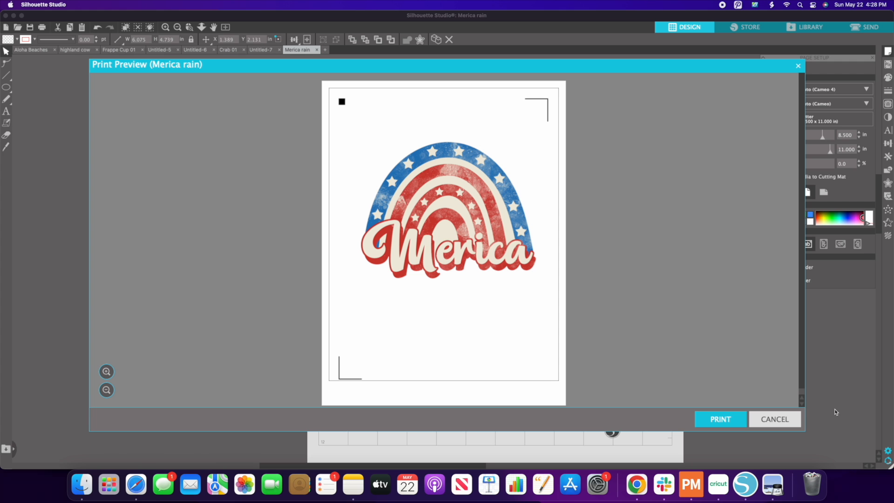
pyautogui.click(774, 419)
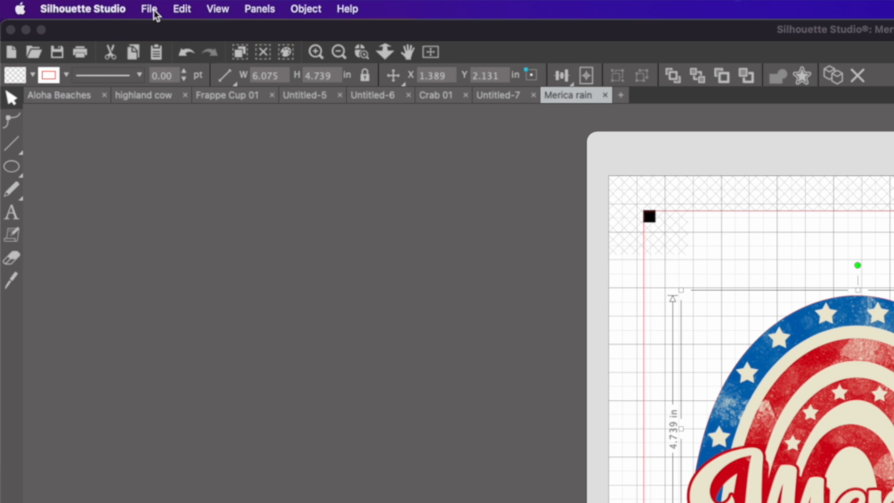
pyautogui.click(80, 5)
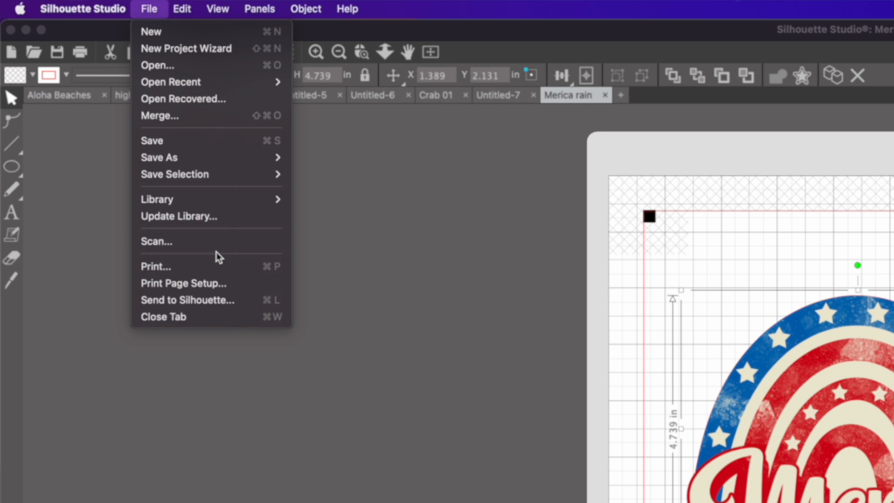
pyautogui.click(213, 266)
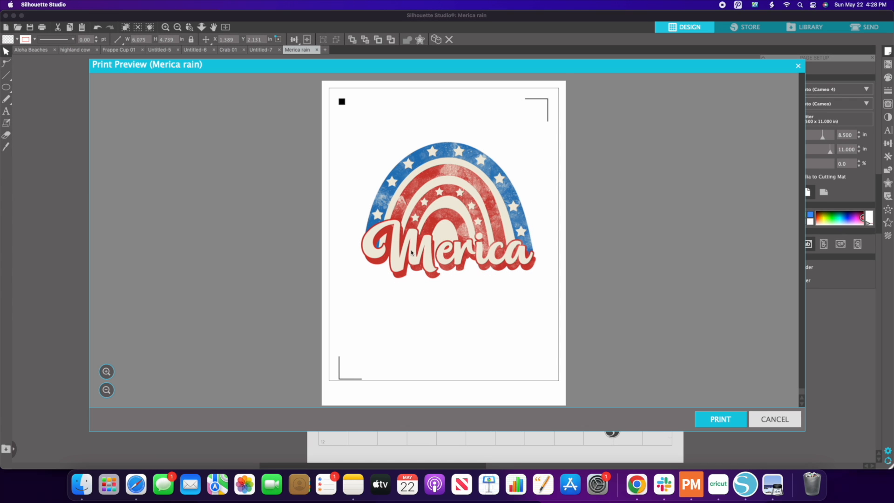
pyautogui.click(776, 420)
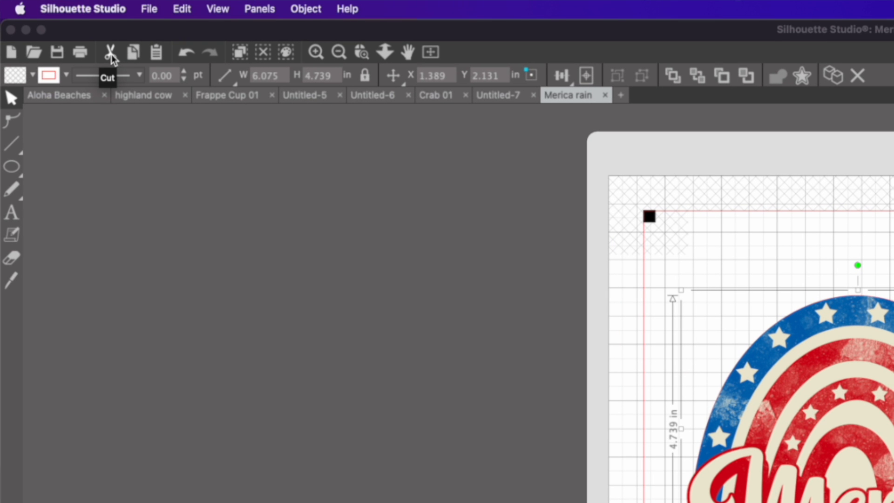
# Cut the Merica design and paste it back onto its page, and cut it again to paste it into Untitled-7.
pyautogui.click(111, 55)
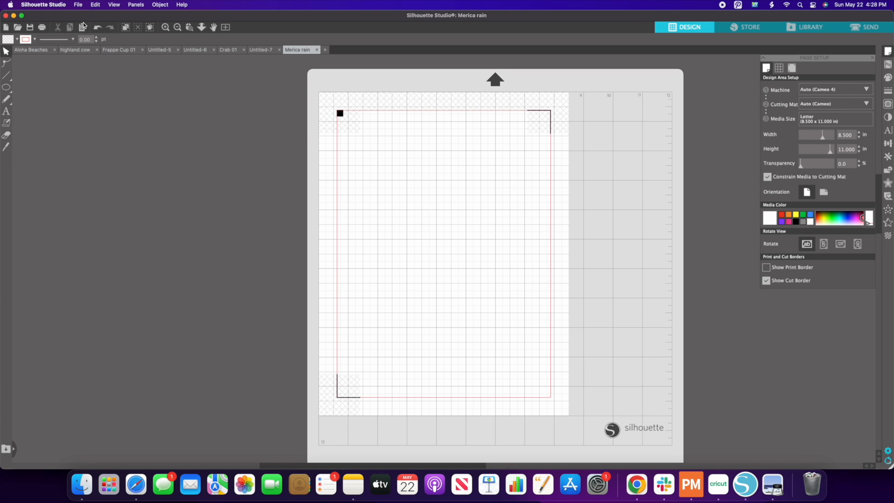
pyautogui.click(82, 27)
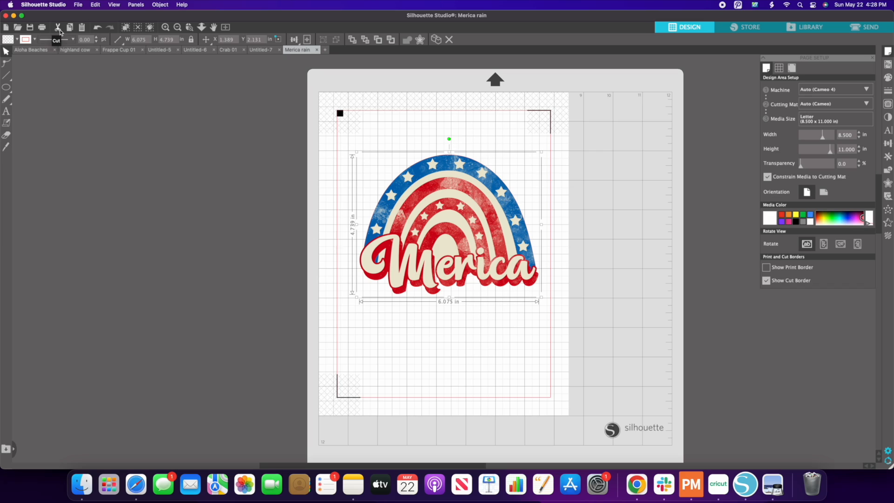
pyautogui.click(60, 29)
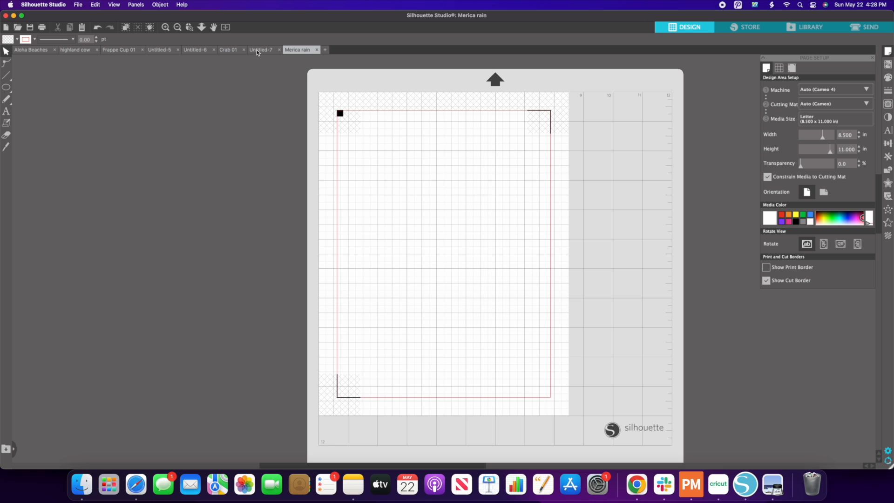
pyautogui.click(257, 50)
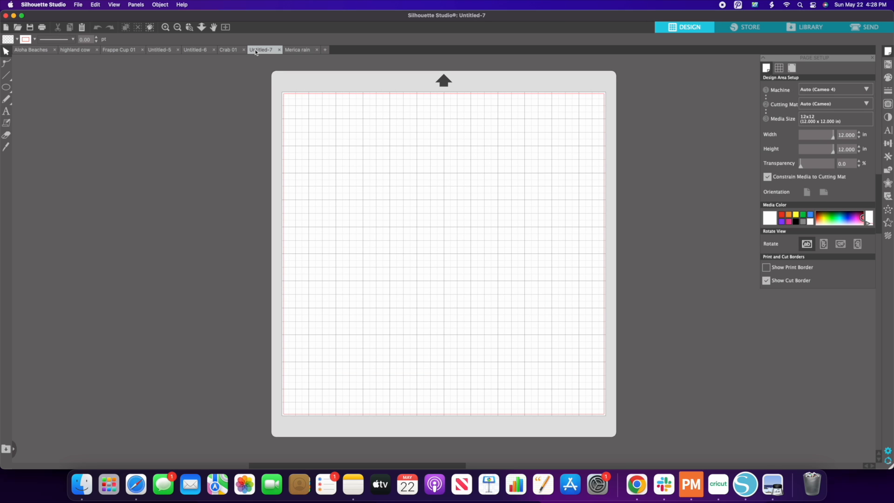
pyautogui.click(83, 29)
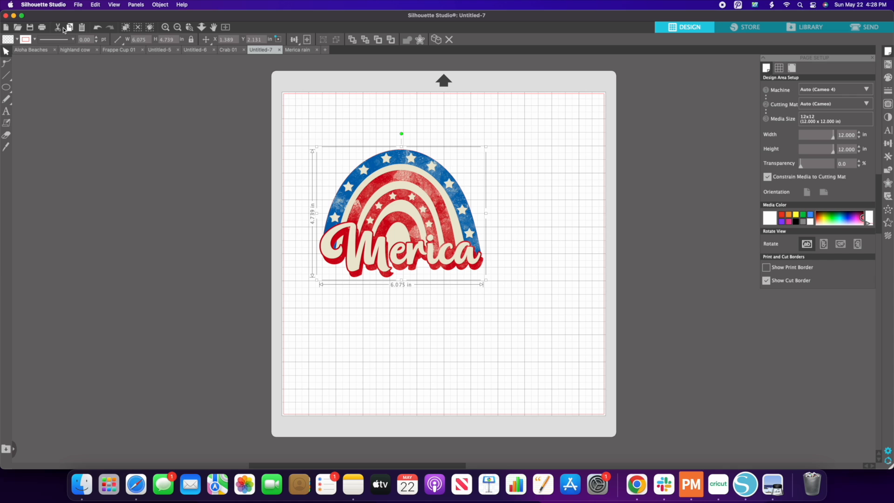
# Cut the Merica design from Untitled-7 and paste it over the cup in Frappe Cup 01.
pyautogui.click(59, 28)
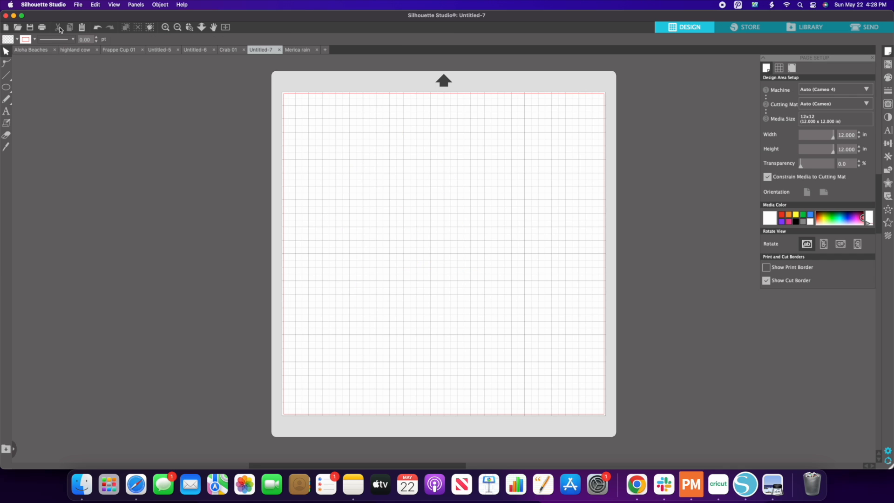
pyautogui.click(119, 50)
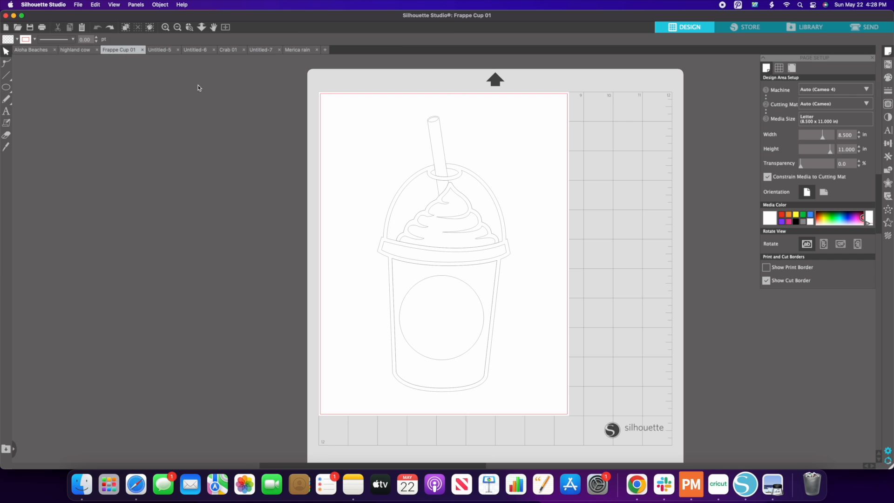
pyautogui.click(81, 28)
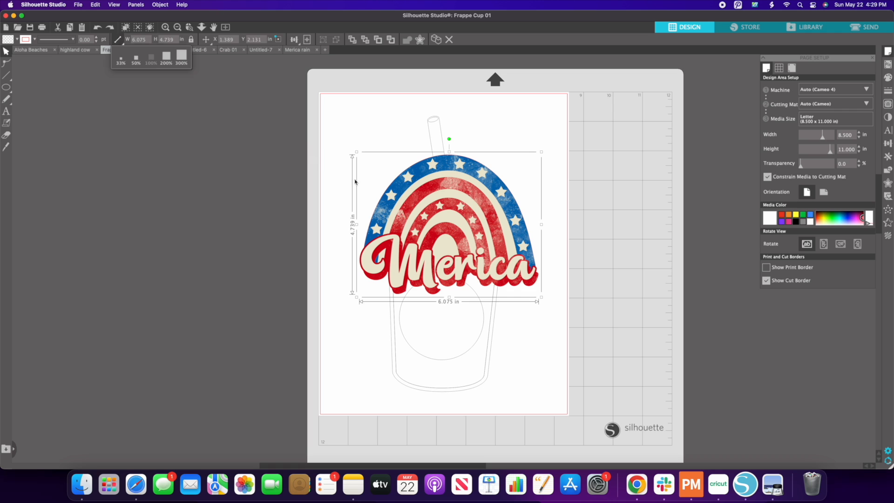
pyautogui.click(98, 29)
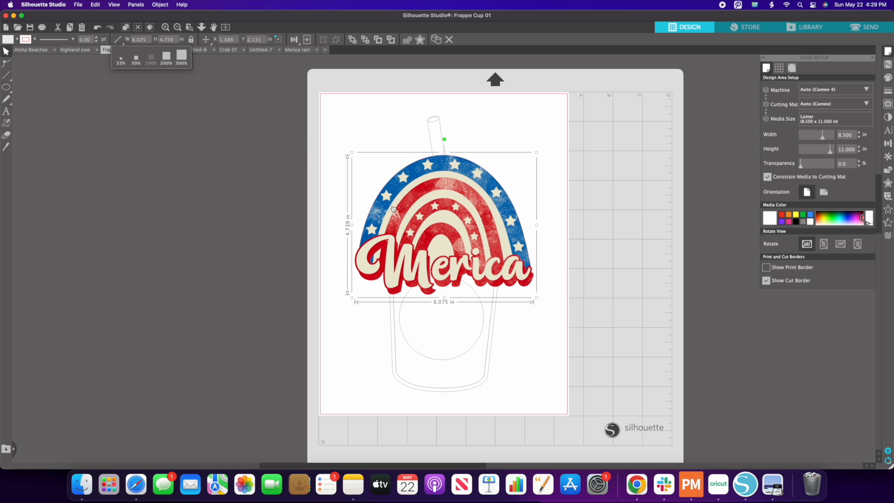
# Cut the Merica design from Frappe Cup 01 and paste it back into Merica rain at about X 1.27 in and Y 1.70 in.
pyautogui.click(59, 28)
pyautogui.click(297, 50)
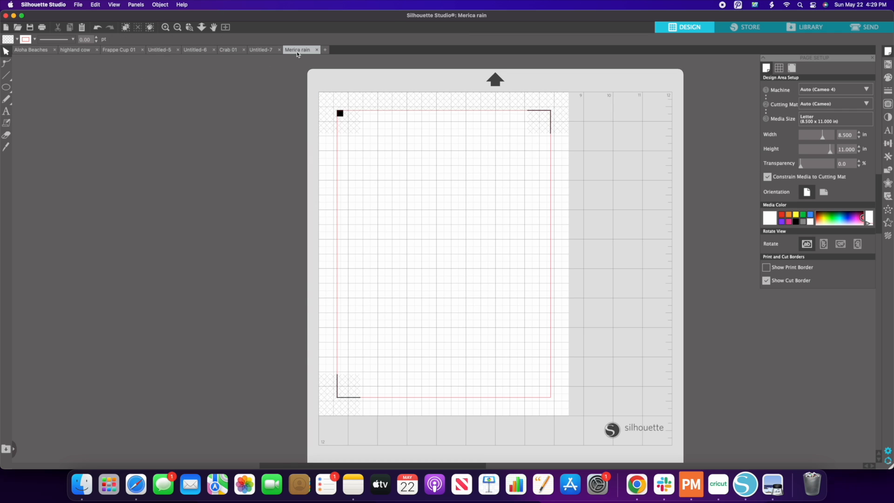
pyautogui.click(83, 28)
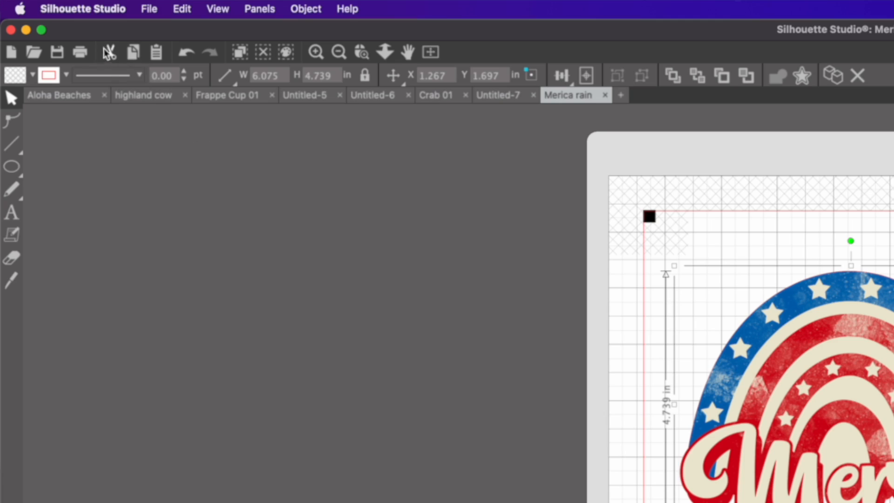
# Paste a copy of the Merica design on the same page and move it to about X 1.39 in and Y 3.50 in.
pyautogui.click(133, 54)
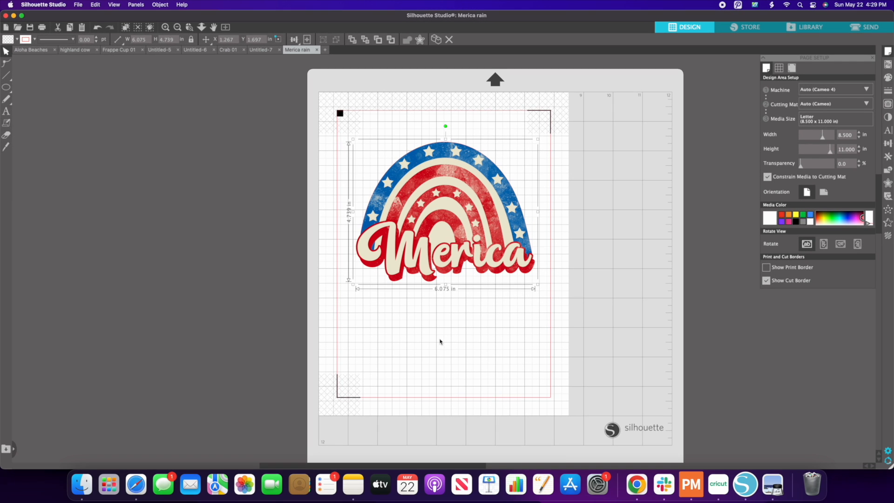
pyautogui.click(440, 341)
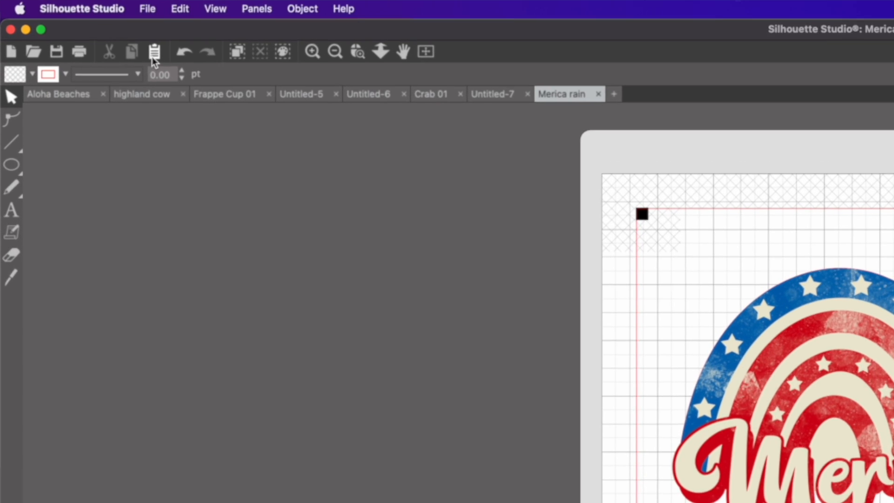
pyautogui.click(81, 28)
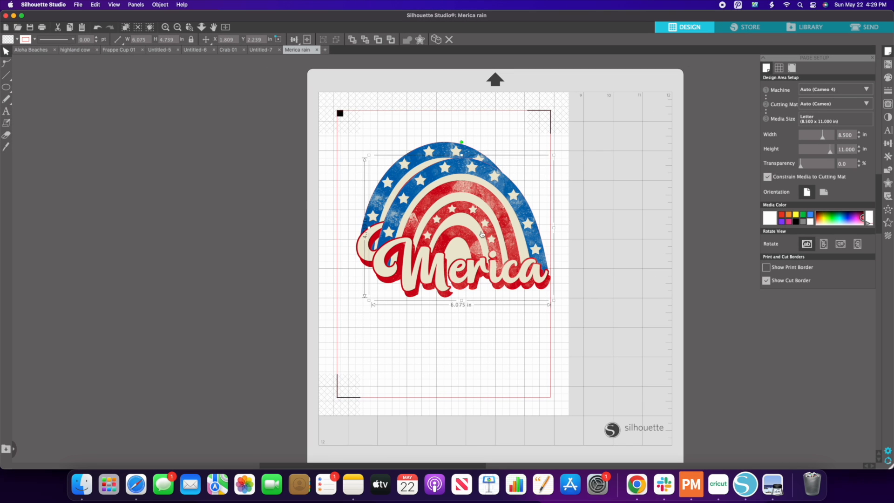
pyautogui.moveTo(482, 234); pyautogui.dragTo(478, 273)
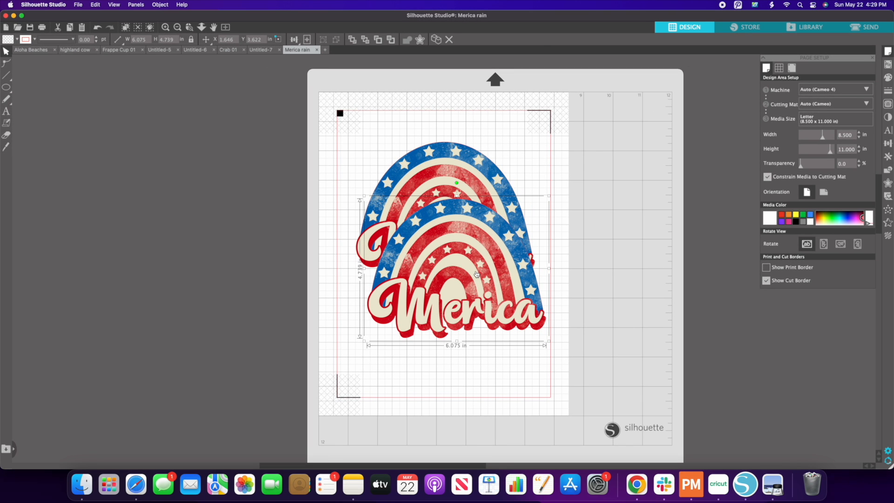
pyautogui.moveTo(464, 262); pyautogui.dragTo(457, 258)
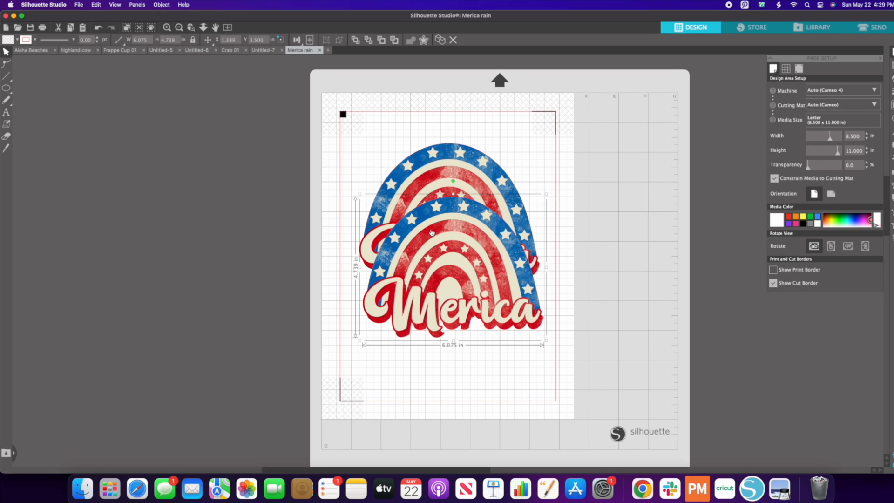
# Delete the copied Merica design, undo the deletion and redo it.
pyautogui.press('Delete')
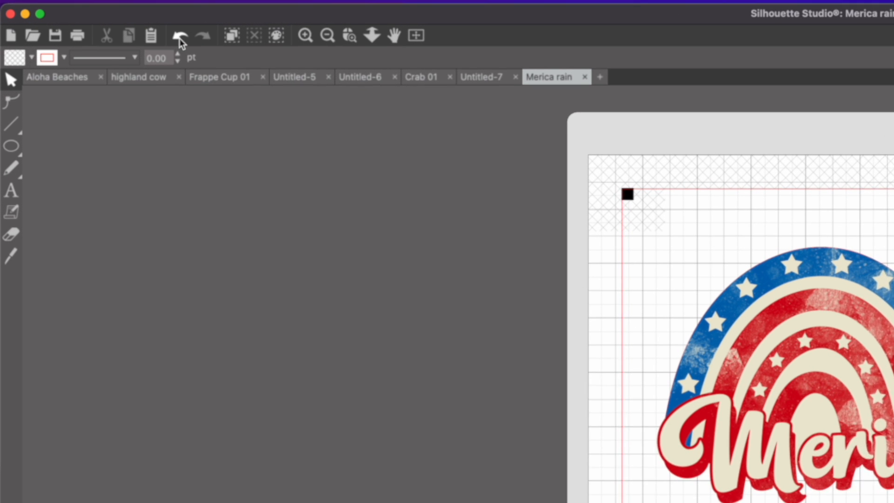
pyautogui.click(185, 40)
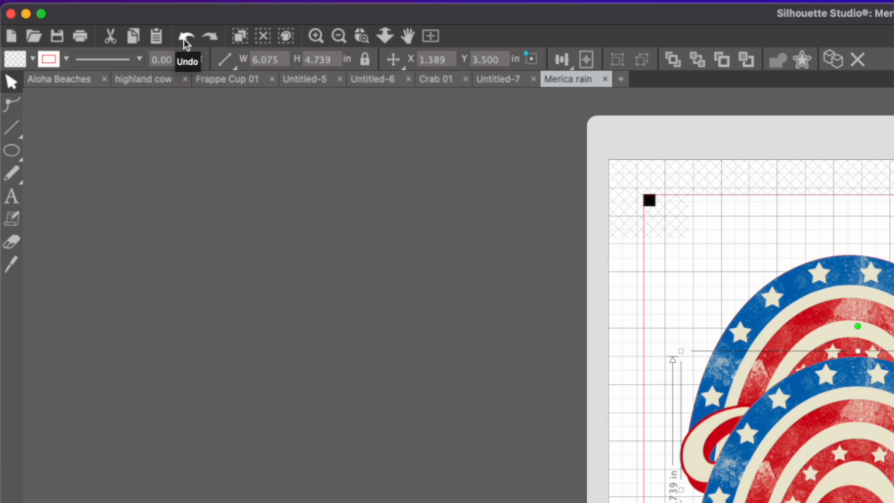
pyautogui.click(214, 40)
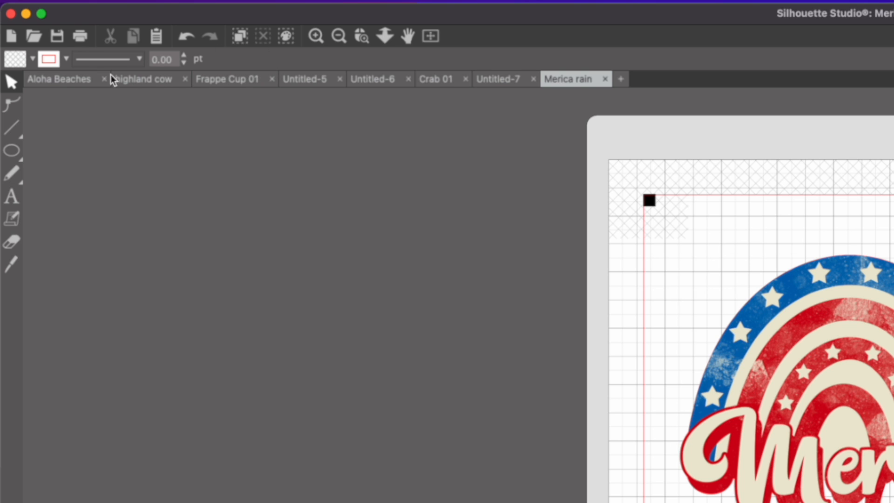
# Select all the shapes in the Aloha Beaches design and deselect them all again.
pyautogui.click(68, 78)
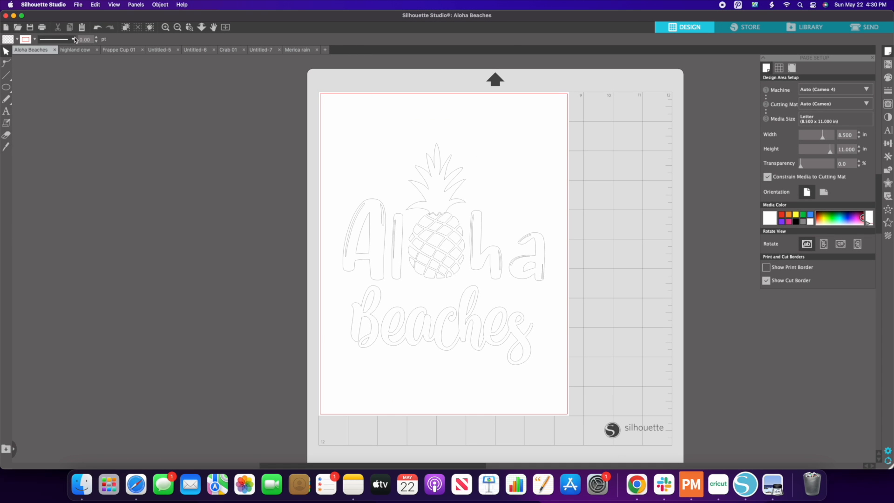
pyautogui.click(126, 28)
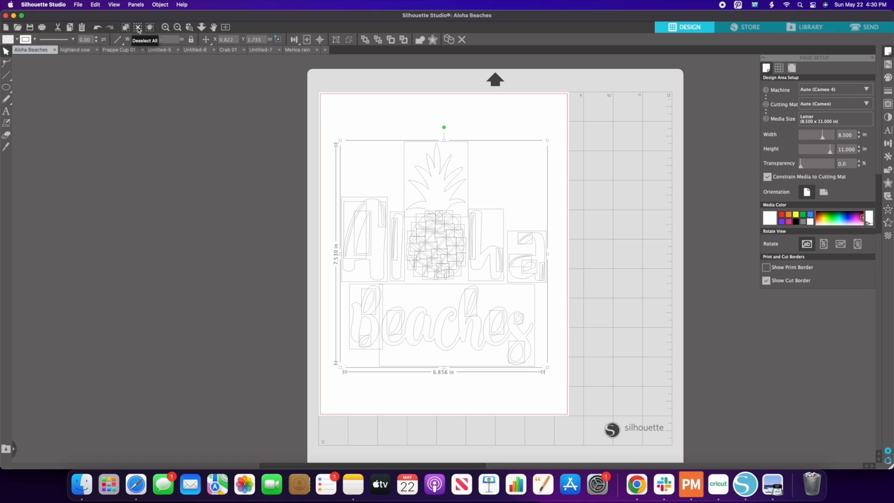
pyautogui.click(138, 28)
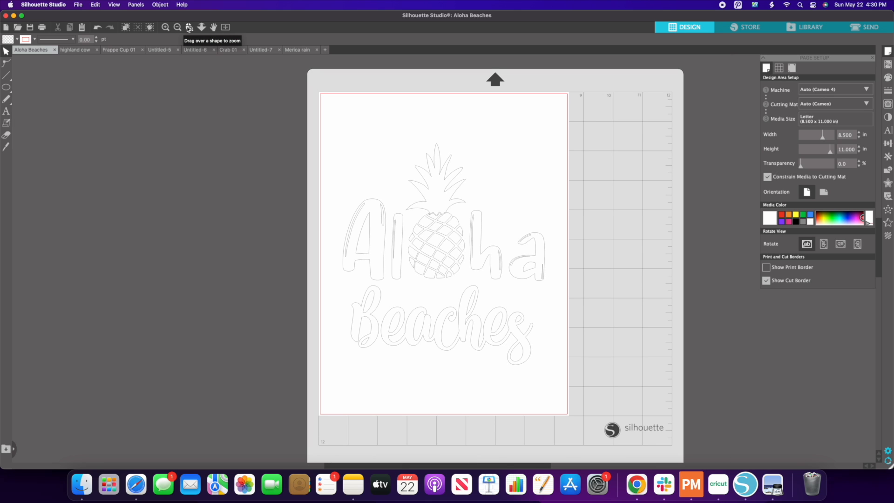
# Examine the rainbow in the Merica rain design up close using area zoom, and zoom back out to the page.
pyautogui.click(298, 50)
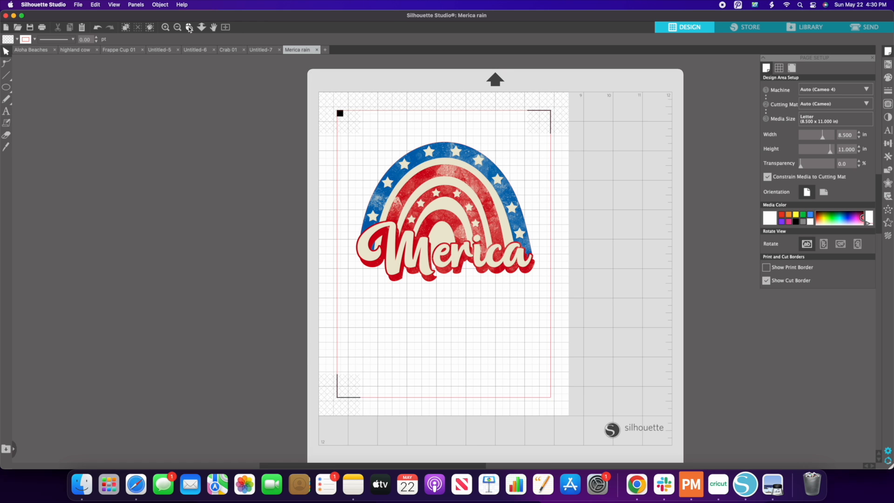
pyautogui.click(189, 29)
pyautogui.click(432, 214)
pyautogui.click(386, 184)
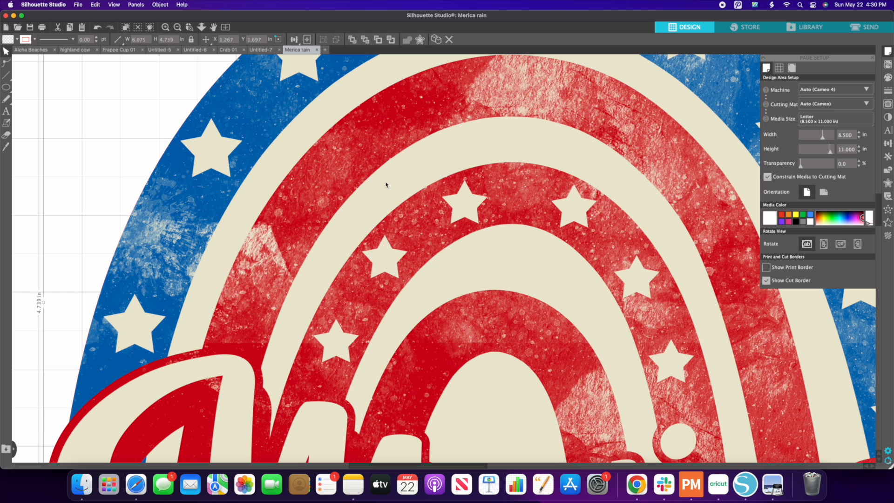
pyautogui.click(177, 27)
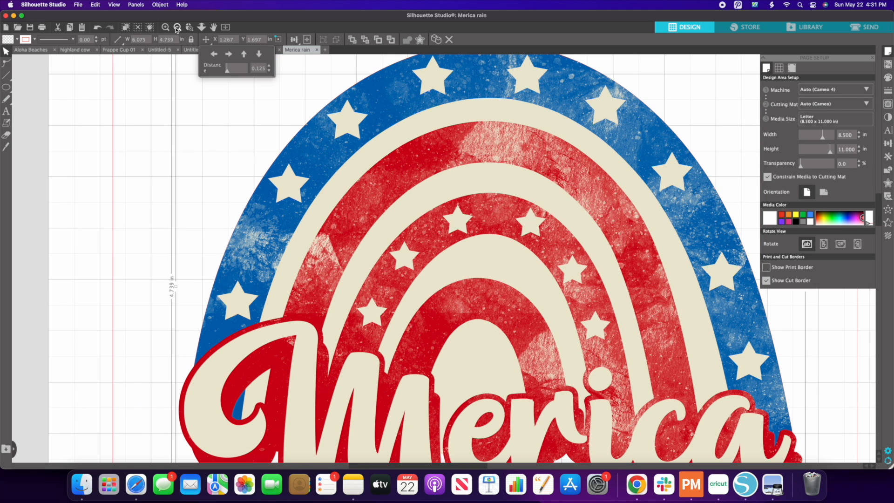
pyautogui.click(178, 28)
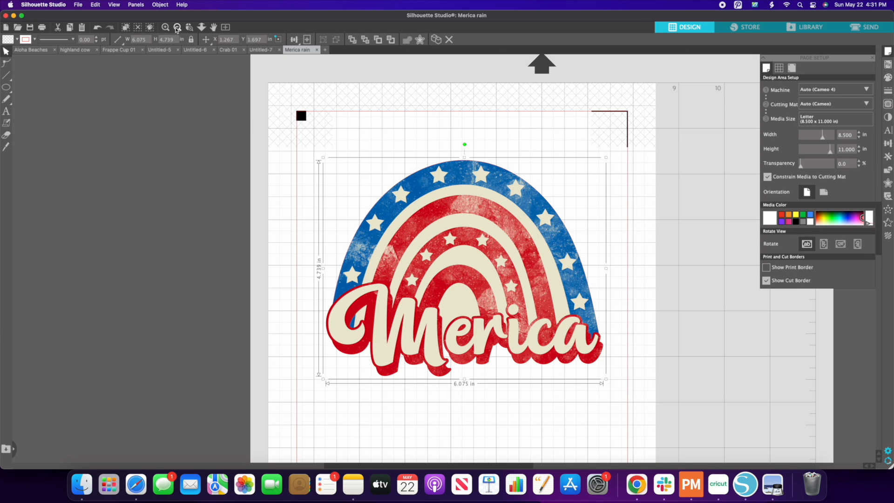
pyautogui.click(178, 27)
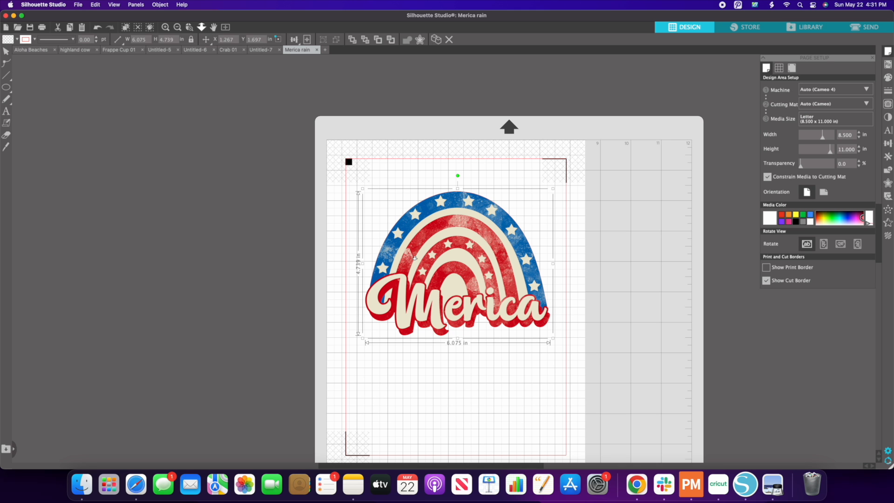
# Examine the Merica design at varying magnifications with the dynamic zoom, and deselect it with the upper part of the page enlarged.
pyautogui.scroll(-5, 414, 257)
pyautogui.scroll(10, 449, 380)
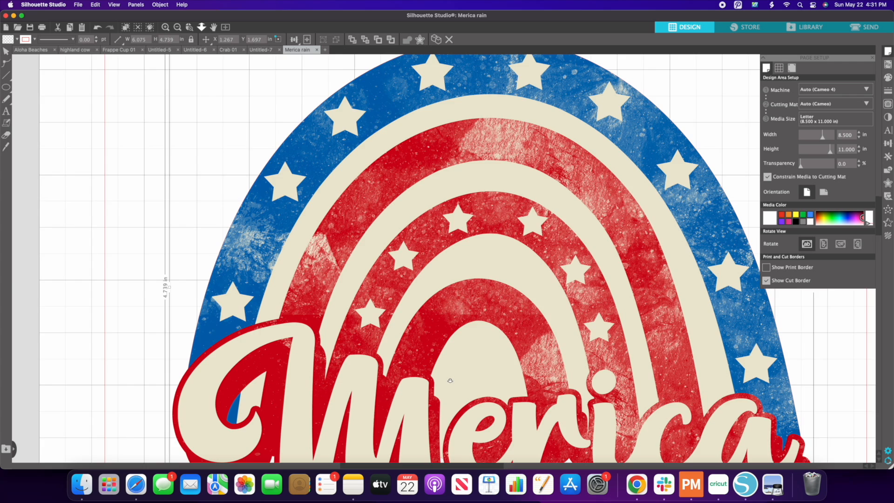
pyautogui.moveTo(450, 381); pyautogui.dragTo(440, 246)
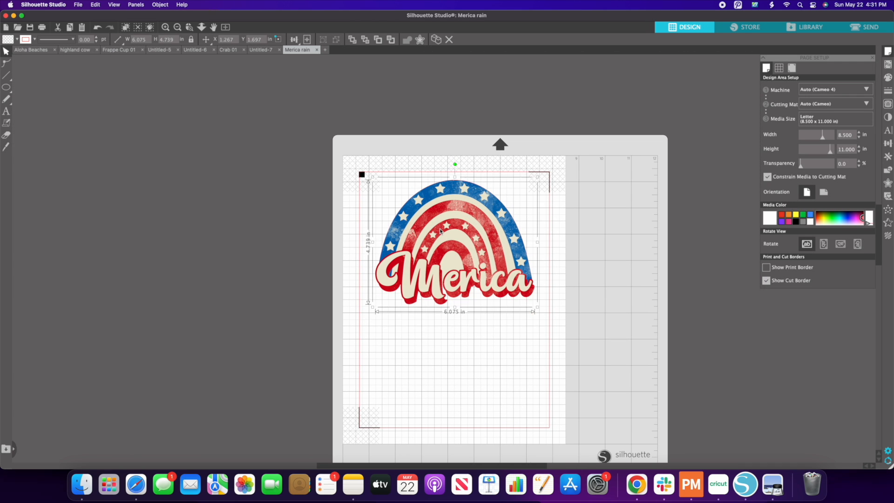
pyautogui.click(165, 27)
pyautogui.moveTo(390, 93); pyautogui.dragTo(293, 85)
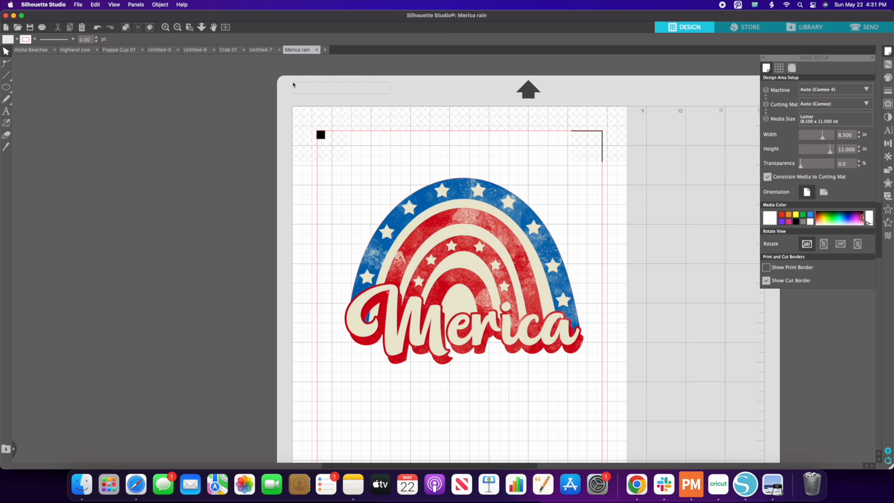
# View the Merica rain page from different positions by scrolling and panning, and fit the page to the window.
pyautogui.hscroll(-1, 361, 96)
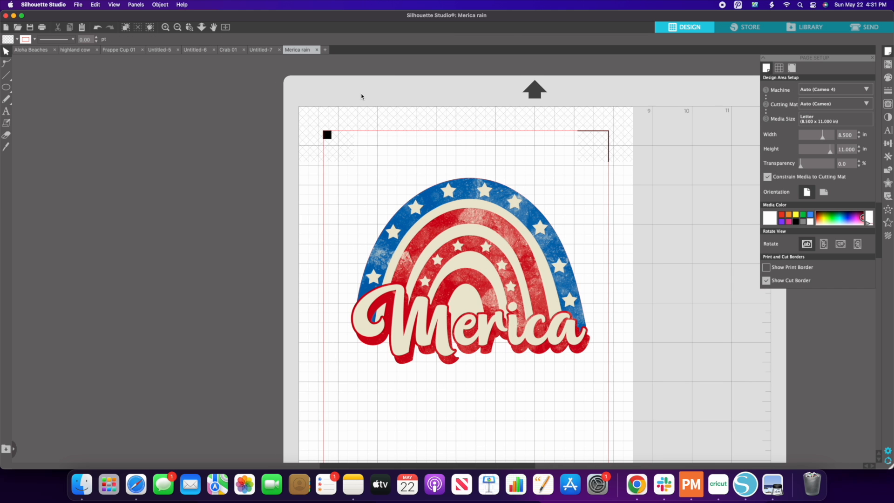
pyautogui.hscroll(2, 361, 96)
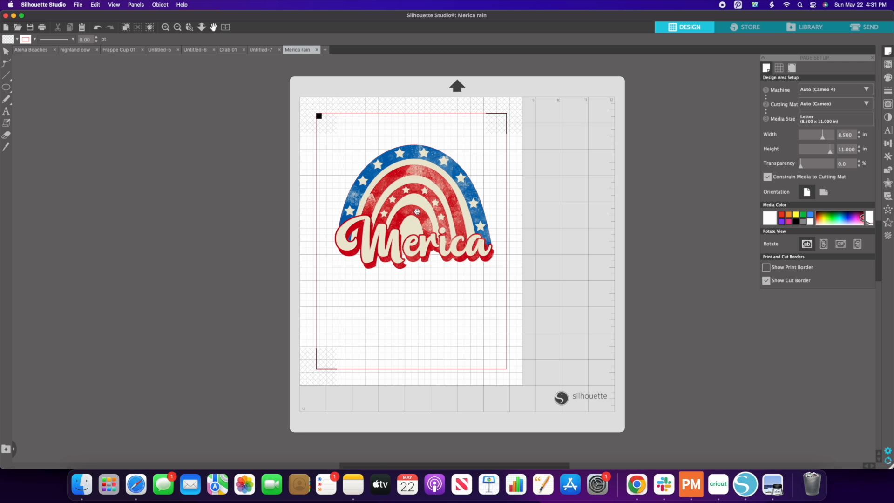
pyautogui.hscroll(2, 392, 249)
pyautogui.scroll(1, 392, 249)
pyautogui.moveTo(393, 249); pyautogui.dragTo(414, 219)
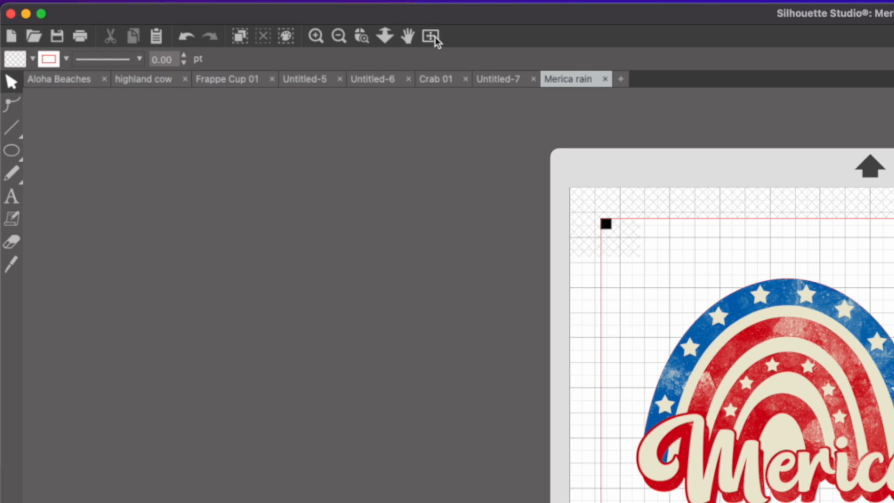
pyautogui.click(435, 40)
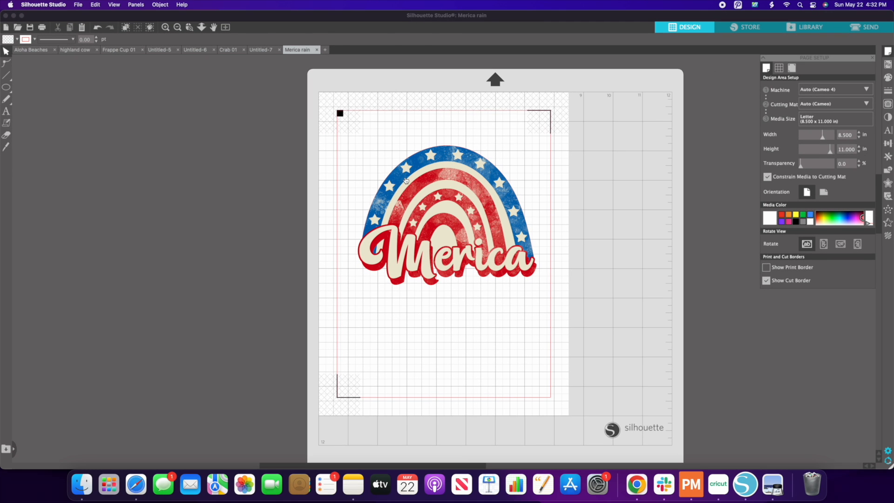
# Select the Merica design and view its available fill colors without applying one.
pyautogui.click(414, 176)
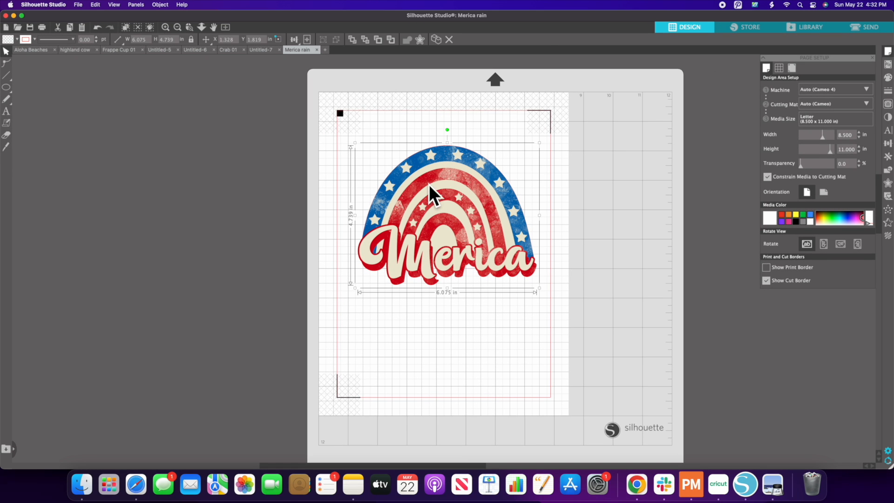
pyautogui.click(17, 40)
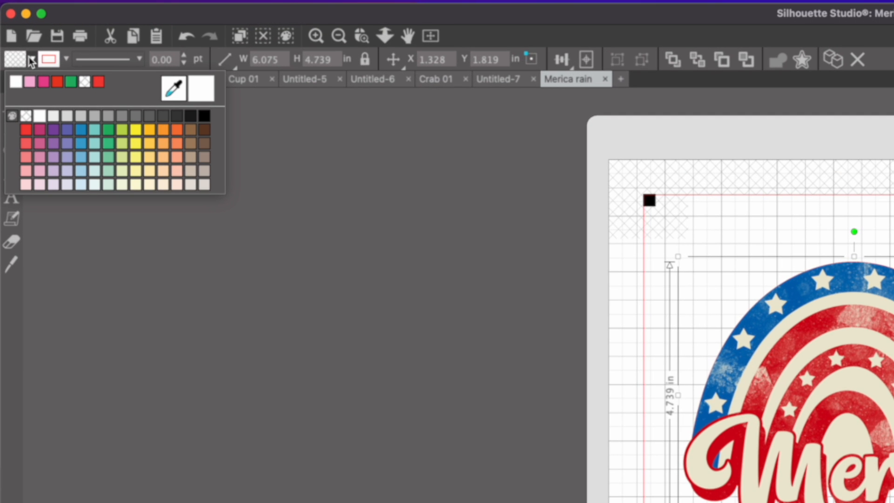
pyautogui.click(30, 82)
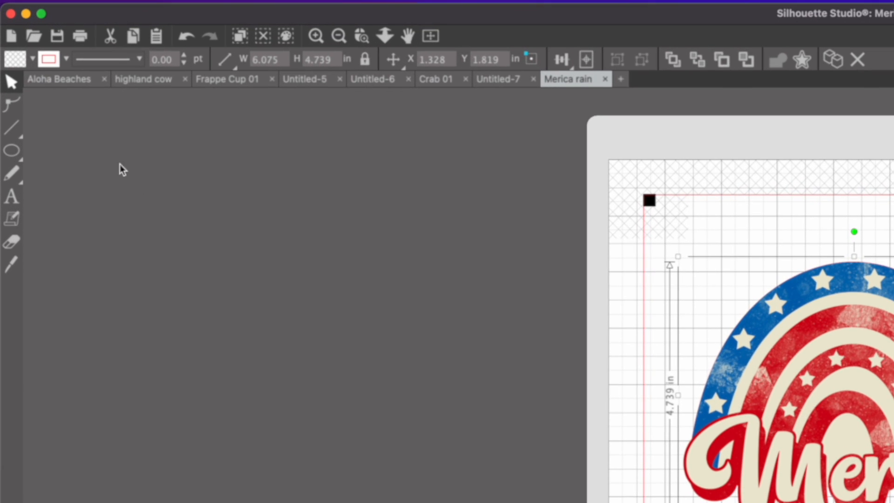
# Set the outer outline of the letter A in the Aloha Beaches design to red.
pyautogui.click(47, 78)
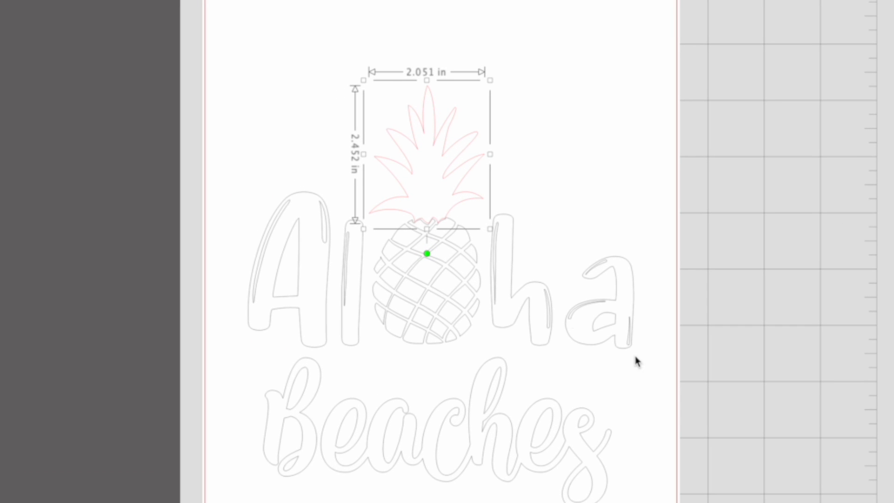
pyautogui.click(285, 232)
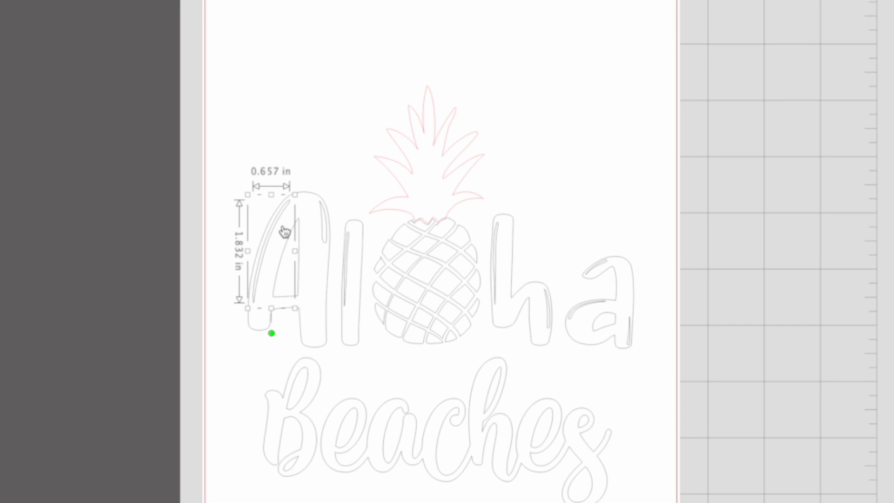
pyautogui.click(313, 233)
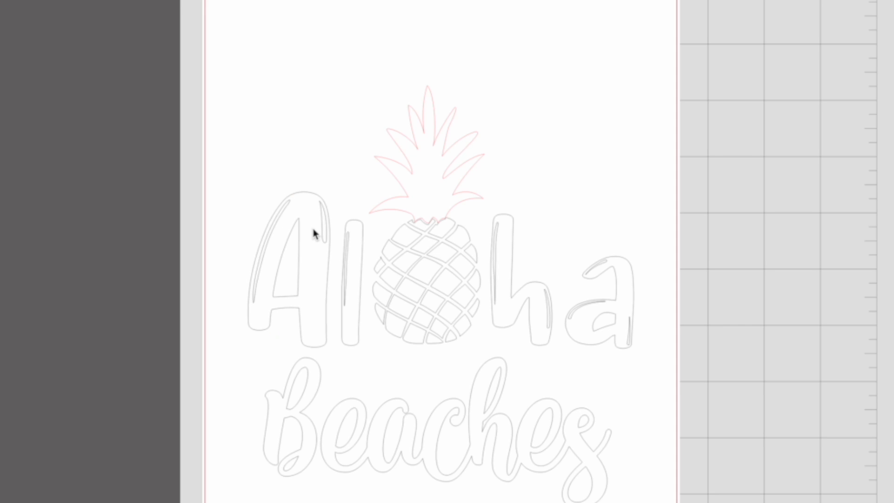
pyautogui.click(309, 201)
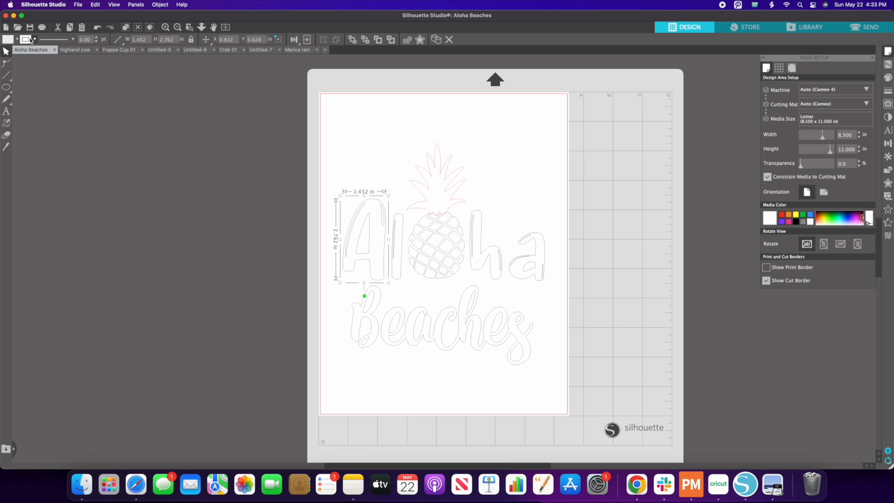
pyautogui.click(32, 38)
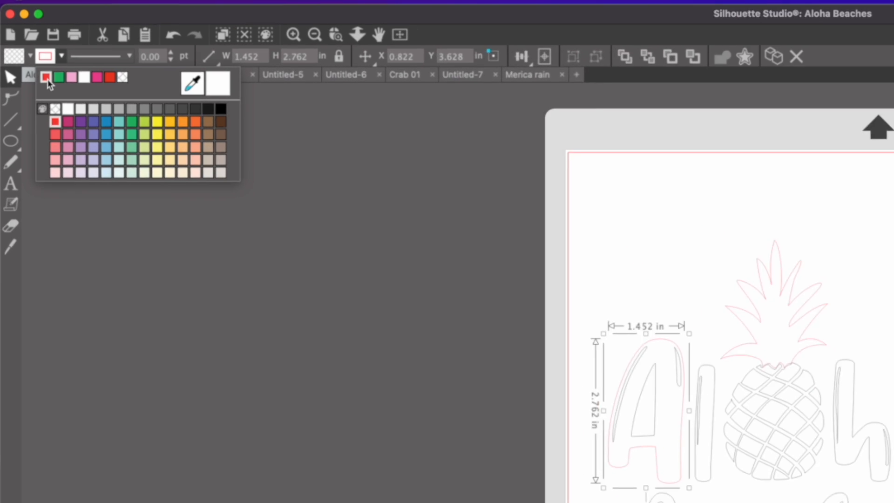
pyautogui.click(28, 53)
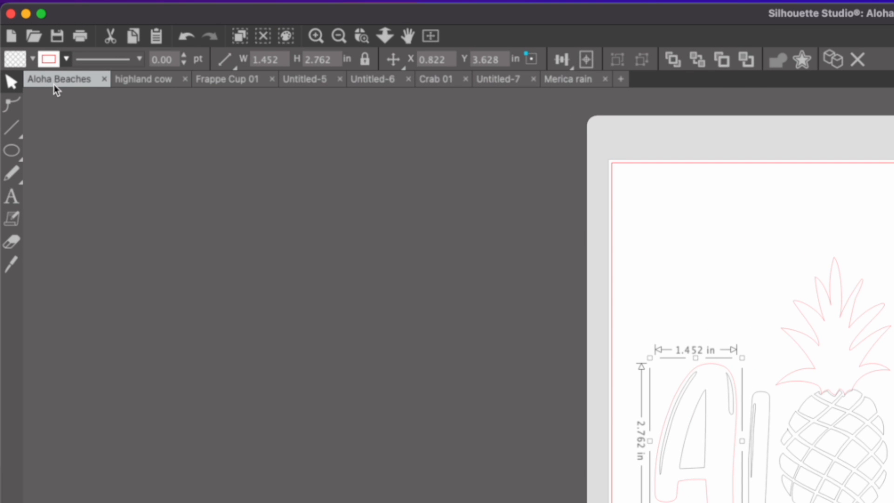
# Try a short-dashed line style on the outline of the letter A and return it to a solid line.
pyautogui.click(129, 63)
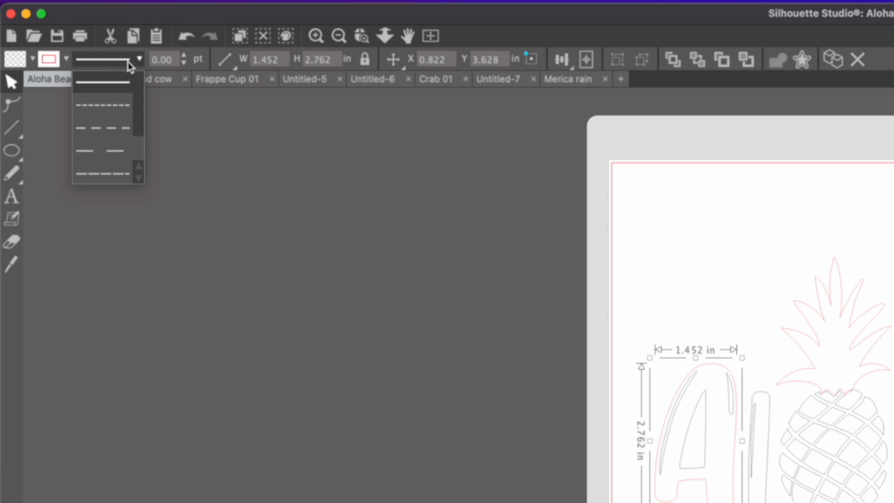
pyautogui.click(113, 106)
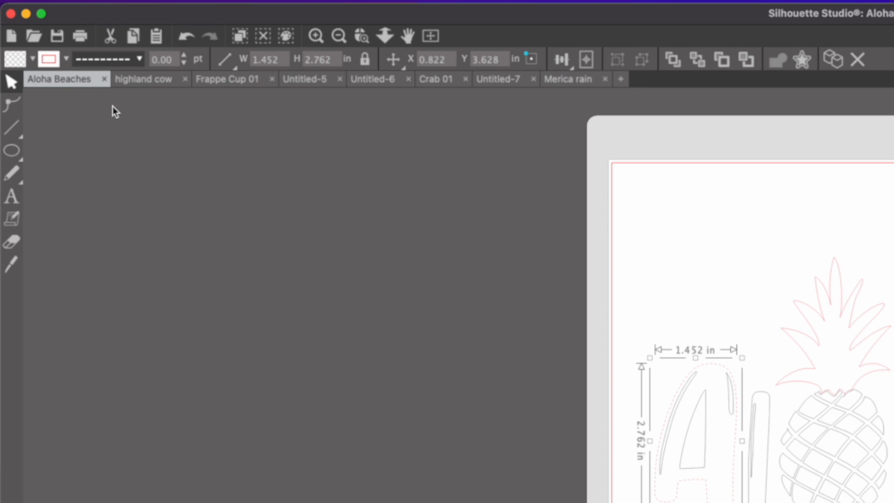
pyautogui.click(139, 58)
pyautogui.click(130, 83)
pyautogui.click(234, 64)
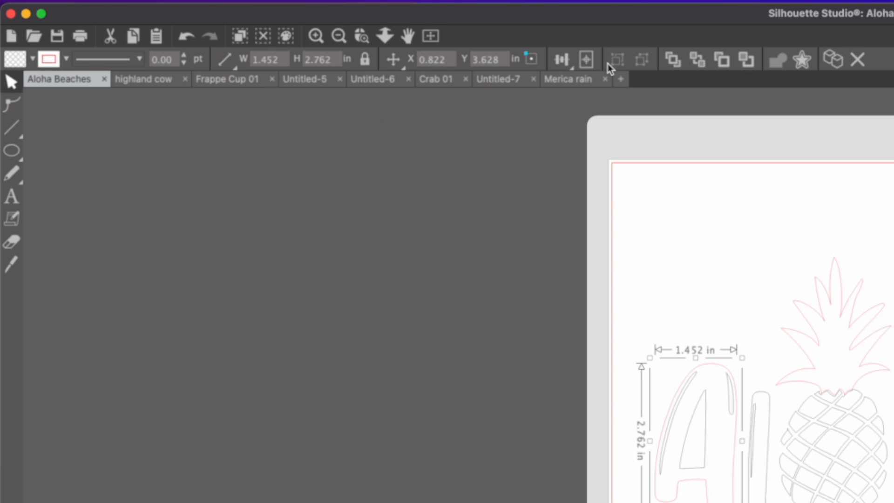
# Scale the design in the Merica rain document proportionally to a width of 5 inches.
pyautogui.click(573, 80)
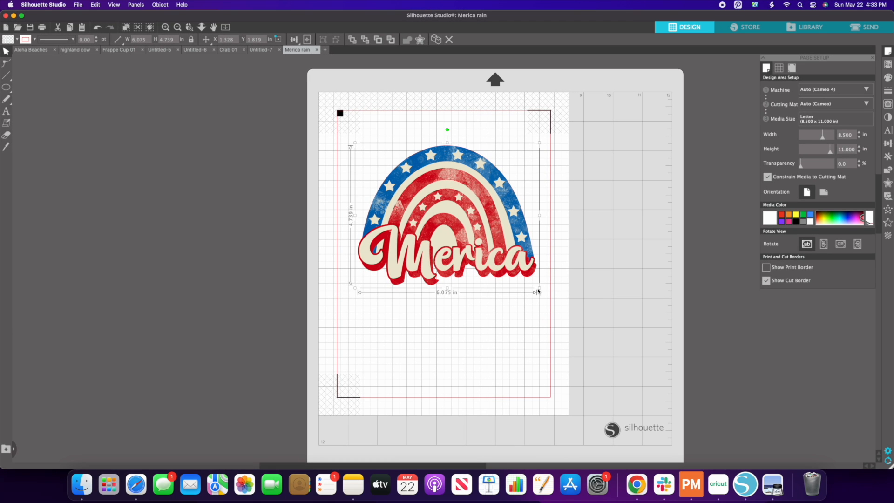
pyautogui.moveTo(538, 288)
pyautogui.mouseDown()
pyautogui.moveTo(483, 244)
pyautogui.moveTo(540, 288)
pyautogui.mouseUp()
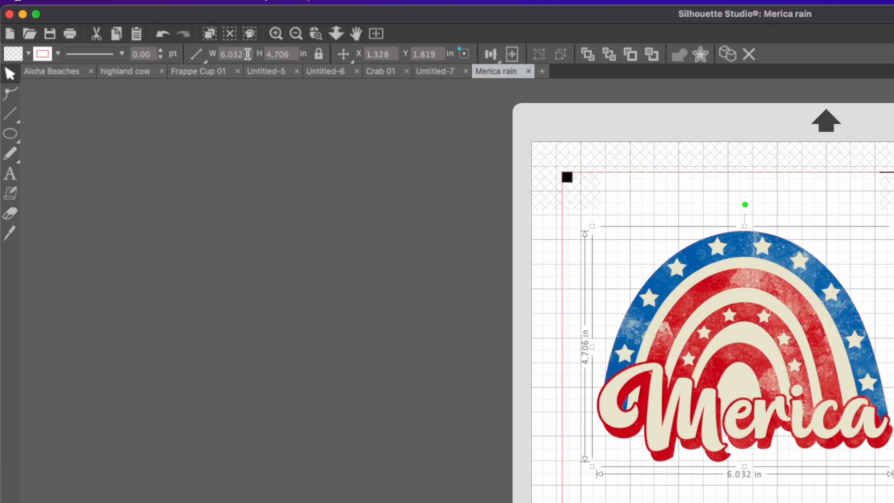
pyautogui.moveTo(148, 40); pyautogui.dragTo(123, 40)
pyautogui.moveTo(235, 62)
pyautogui.write('5')
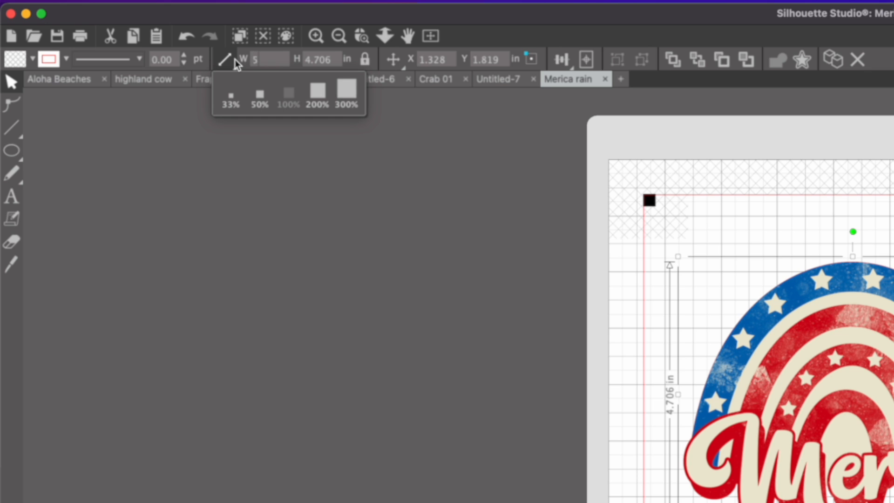
pyautogui.press('Return')
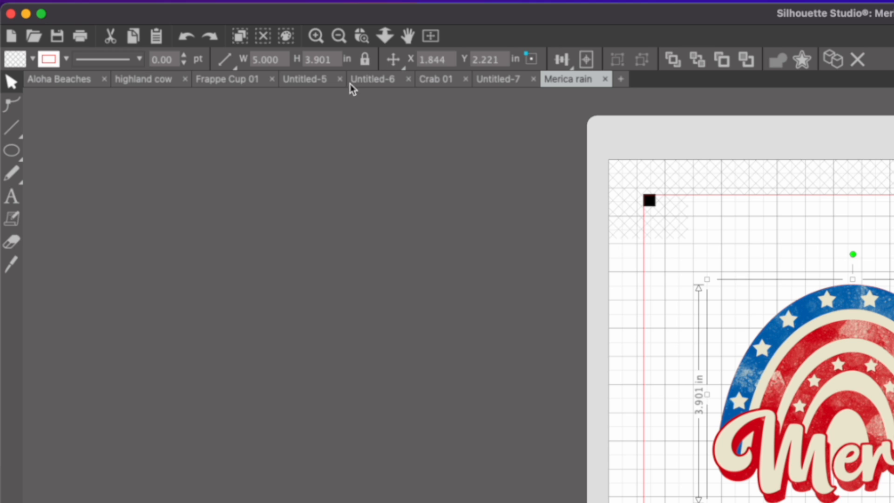
# Try a height of 5 inches on the Merica design with the aspect ratio unlocked, and undo the height change.
pyautogui.click(365, 60)
pyautogui.moveTo(335, 60); pyautogui.dragTo(298, 58)
pyautogui.write('5')
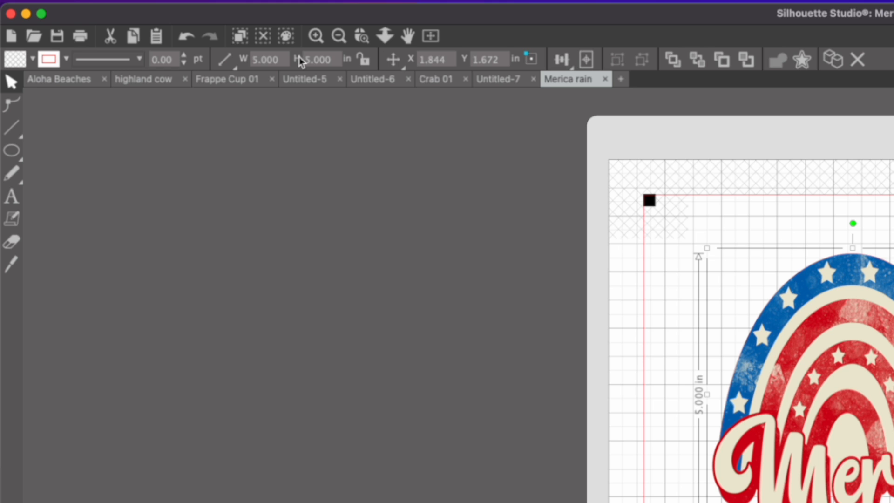
pyautogui.click(363, 60)
pyautogui.click(183, 40)
pyautogui.click(184, 40)
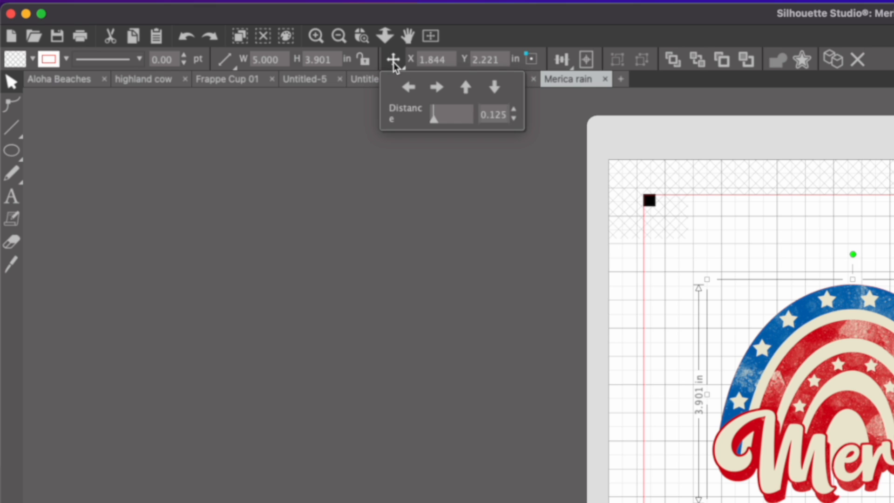
# Center the Merica design on the page, and place a pasted copy so the two designs sit one above the other.
pyautogui.moveTo(564, 63)
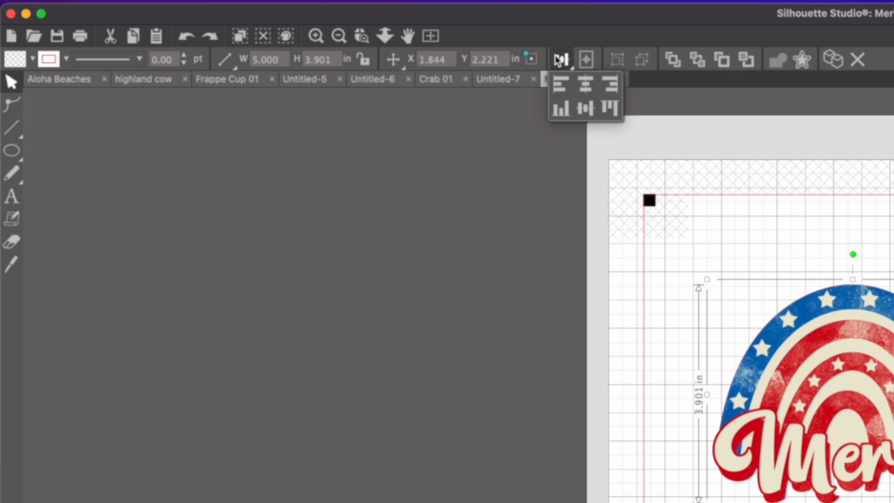
pyautogui.click(587, 59)
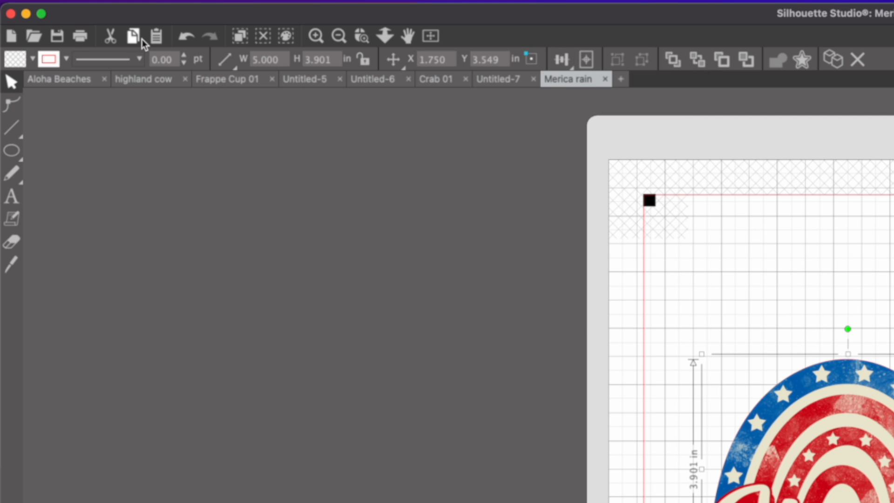
pyautogui.click(156, 36)
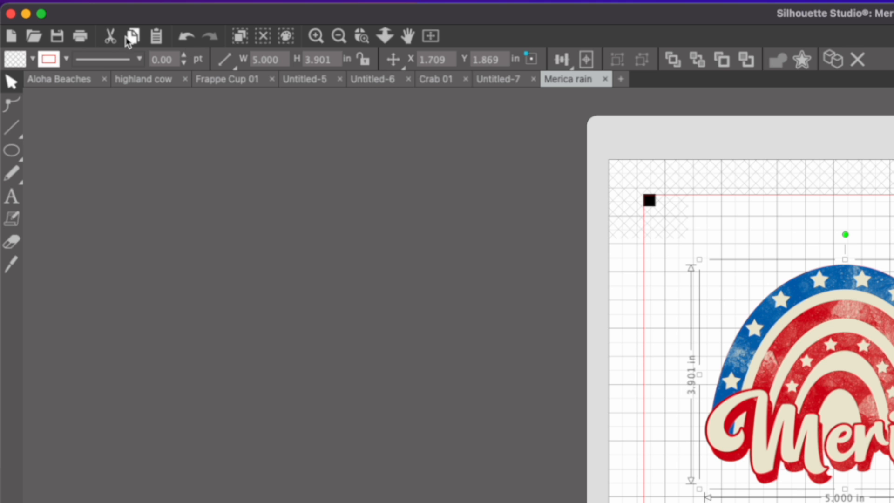
pyautogui.click(186, 36)
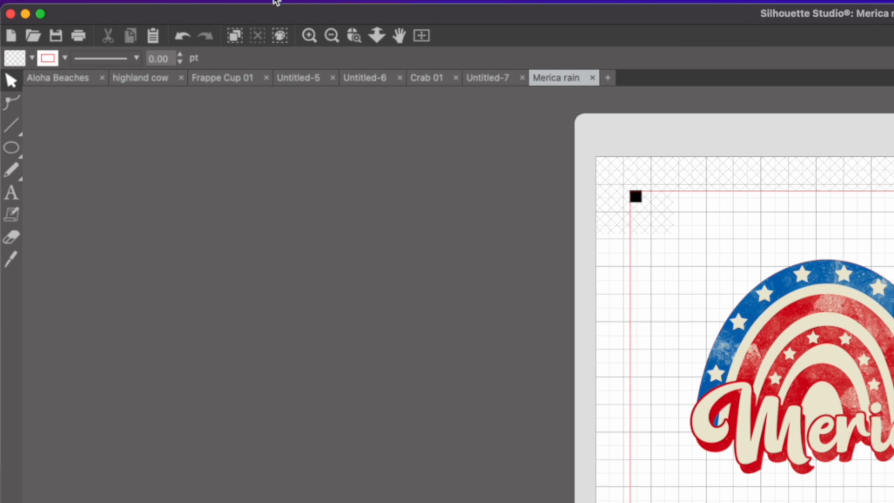
pyautogui.click(156, 35)
pyautogui.moveTo(445, 215); pyautogui.dragTo(431, 312)
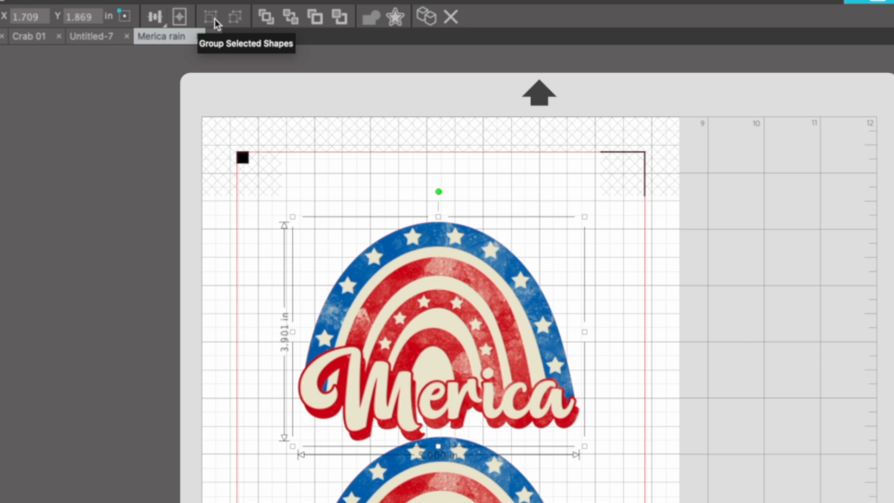
# Group the two Merica designs and shift the group slightly toward the page's left edge.
pyautogui.click(213, 20)
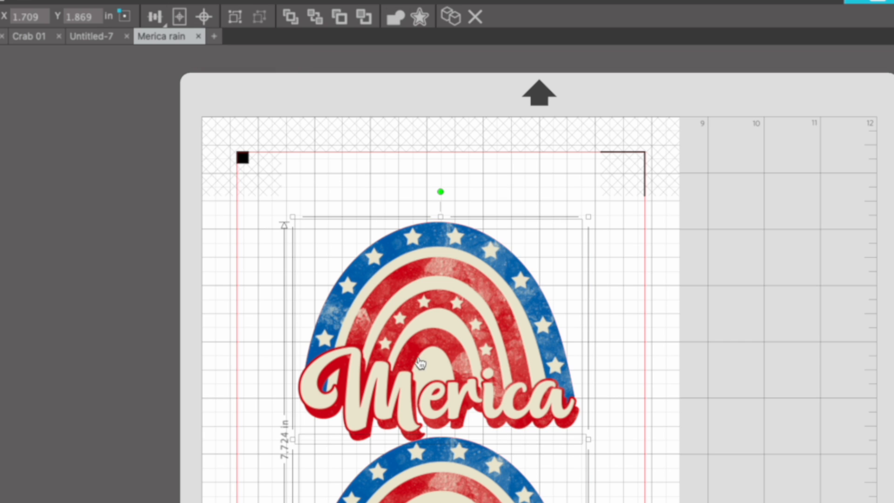
pyautogui.click(573, 250)
pyautogui.click(494, 277)
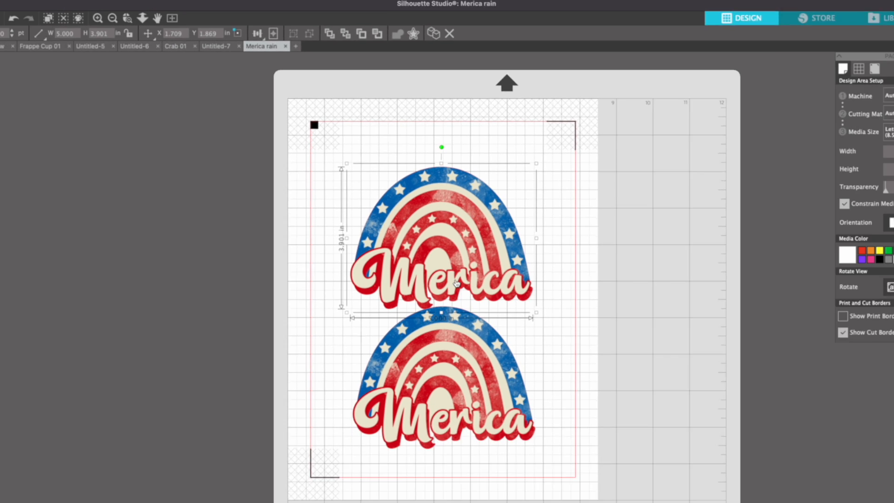
pyautogui.keyDown('shift'); pyautogui.click(459, 490); pyautogui.keyUp('shift')
pyautogui.click(437, 122)
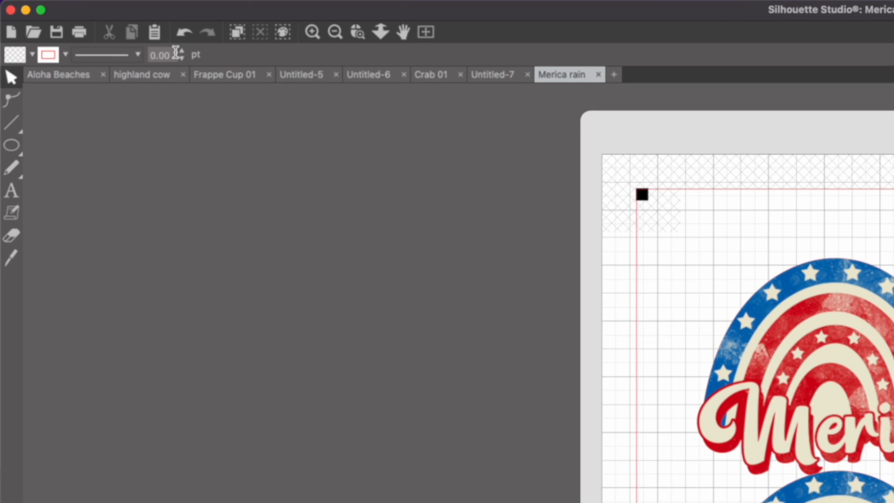
pyautogui.click(243, 35)
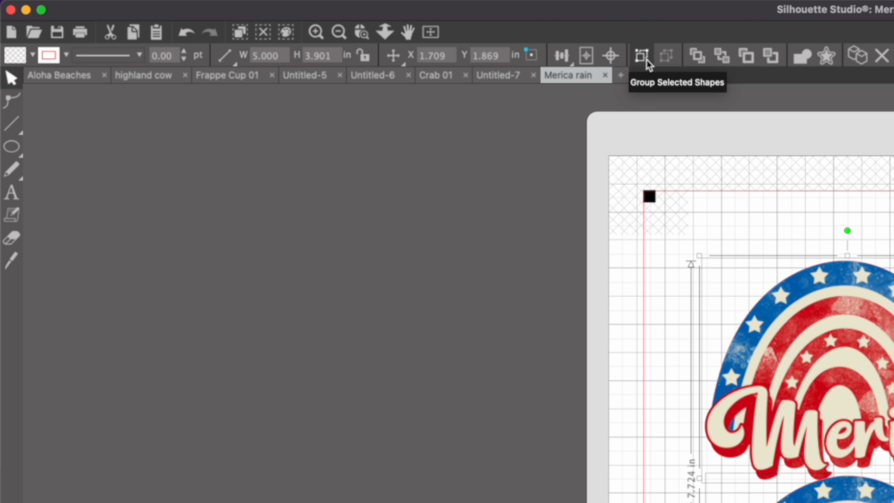
pyautogui.click(643, 56)
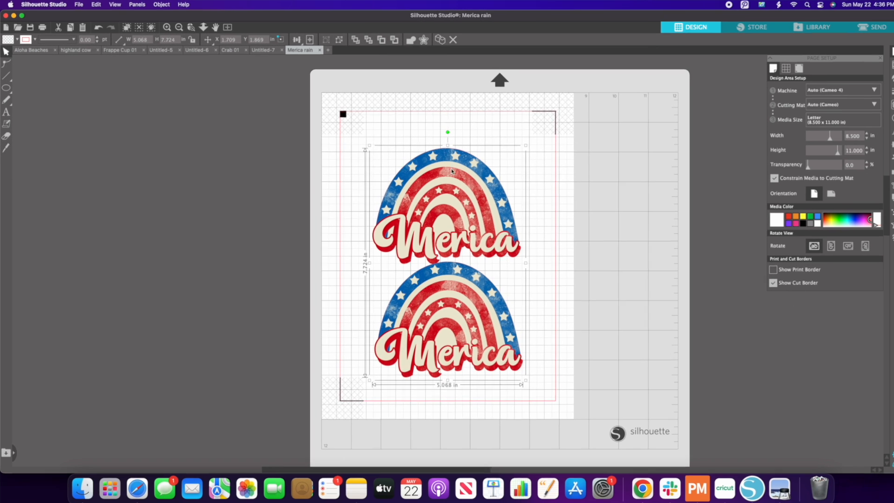
pyautogui.moveTo(467, 168); pyautogui.dragTo(424, 173)
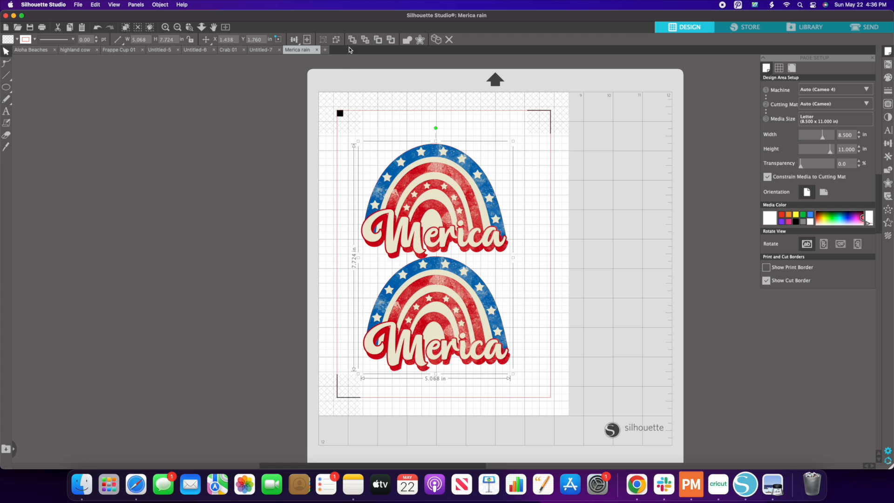
# Ungroup the two Merica designs, reposition them separately on the page, and select the upper one.
pyautogui.click(335, 39)
pyautogui.moveTo(427, 153); pyautogui.dragTo(434, 142)
pyautogui.click(550, 191)
pyautogui.moveTo(496, 189)
pyautogui.mouseDown()
pyautogui.moveTo(485, 202)
pyautogui.moveTo(486, 187)
pyautogui.mouseUp()
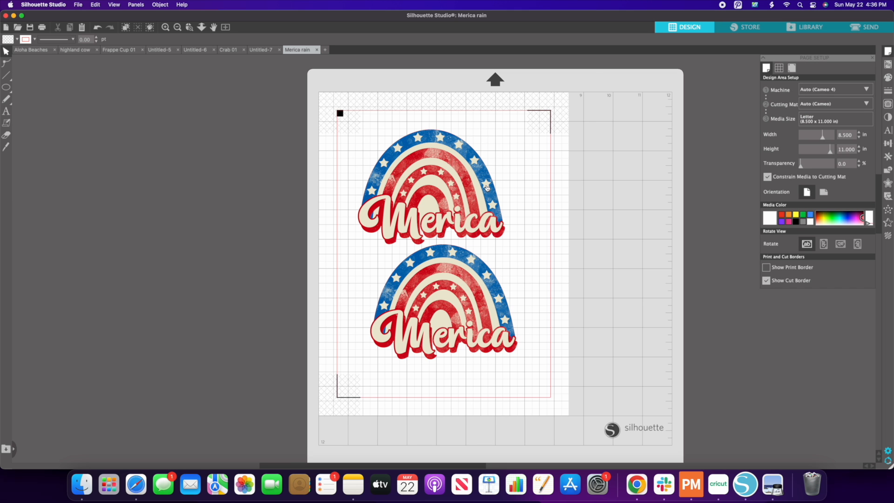
pyautogui.click(469, 177)
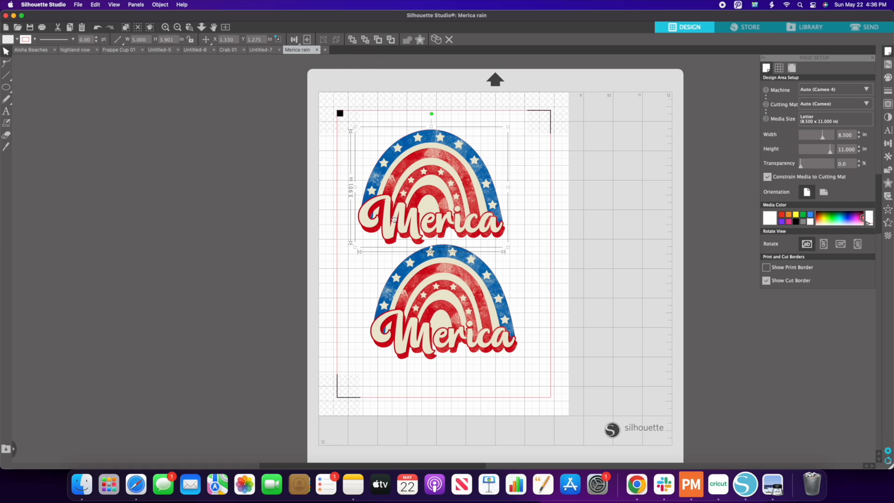
# Move the lower Merica design up to overlap the other one, and bring the upper design to the front before sending it to the back.
pyautogui.moveTo(413, 280); pyautogui.dragTo(409, 229)
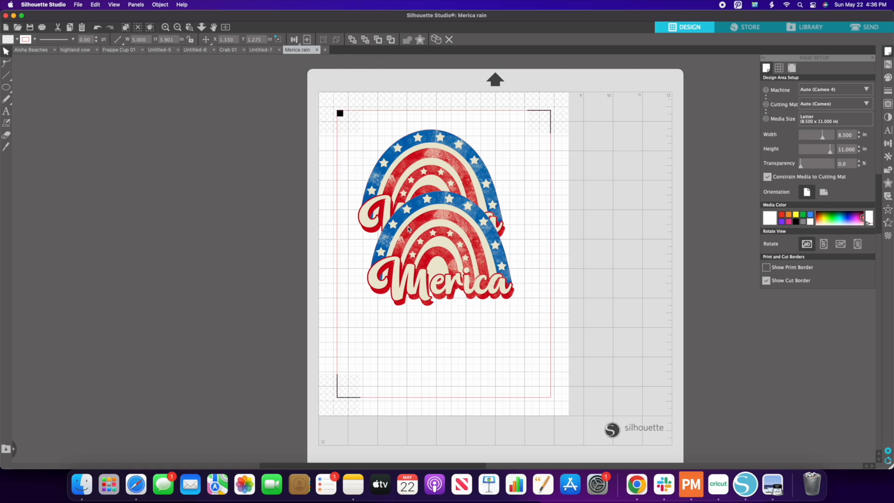
pyautogui.click(421, 170)
pyautogui.click(418, 149)
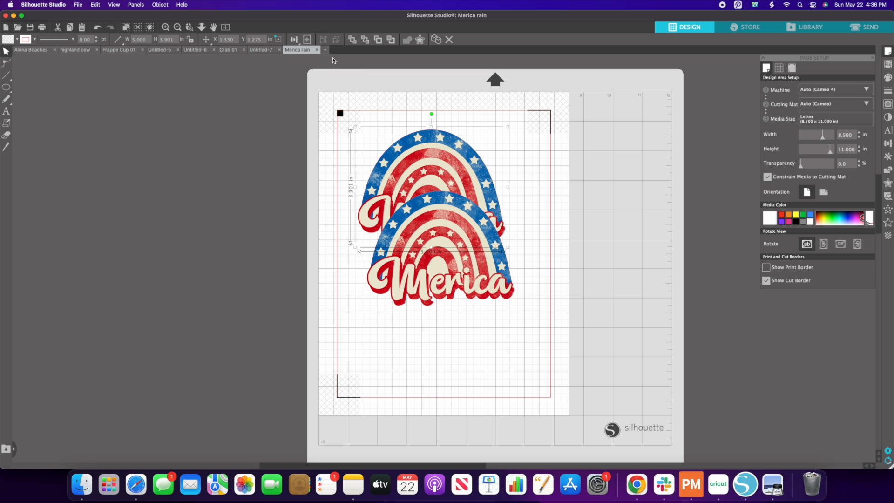
pyautogui.click(352, 40)
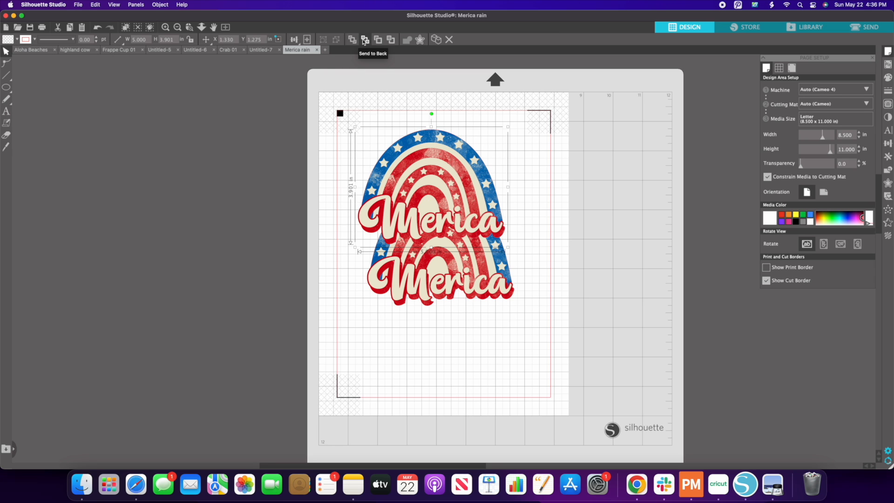
pyautogui.click(365, 40)
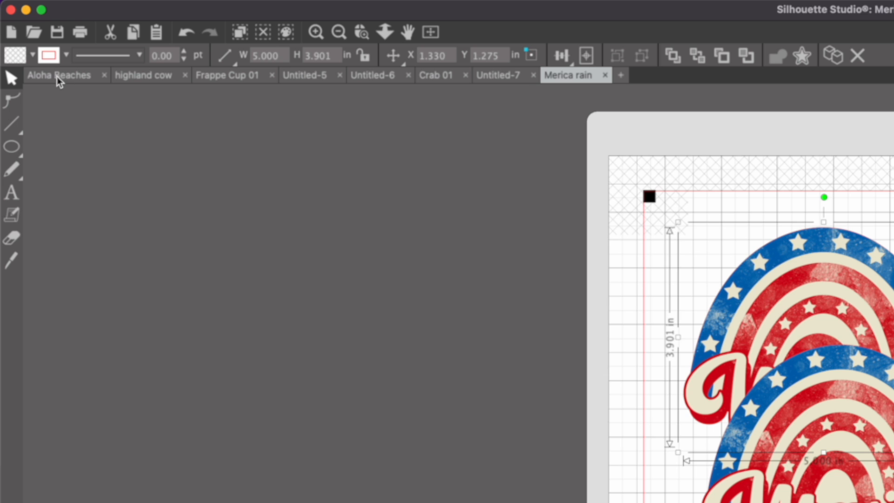
# Switch to the Aloha Beaches document and select all of its objects.
pyautogui.click(57, 76)
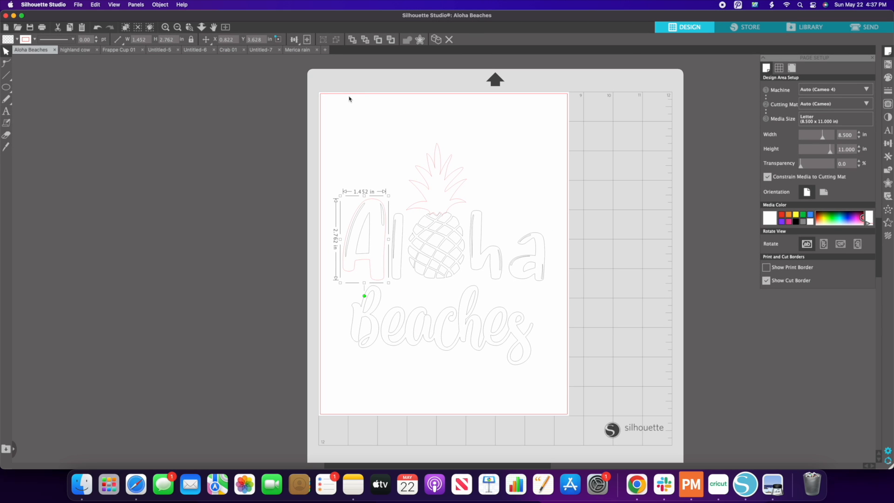
pyautogui.click(126, 28)
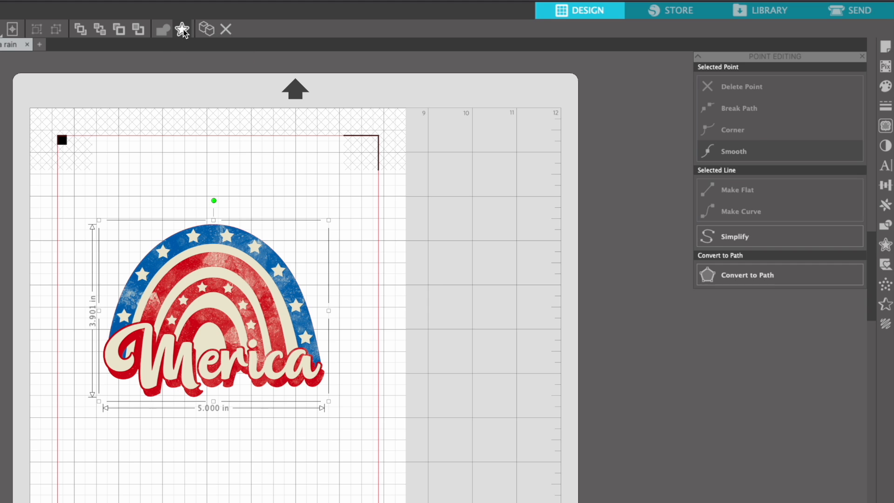
# Add an offset outline around the Merica design, and apply a second offset around that outline at a distance of 0.310 in.
pyautogui.click(183, 30)
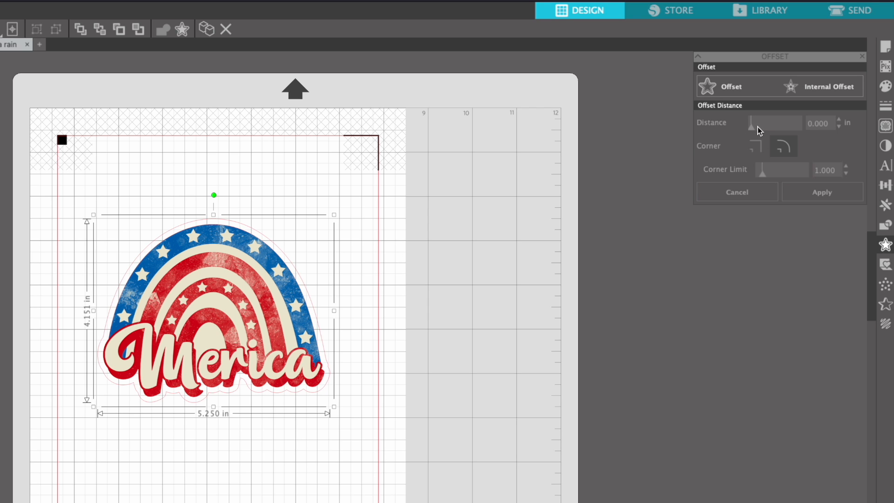
pyautogui.click(739, 97)
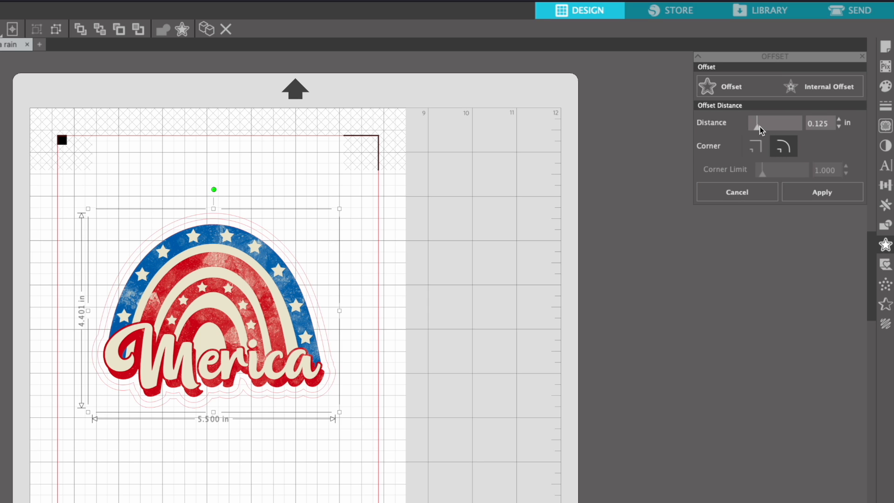
pyautogui.moveTo(758, 126); pyautogui.dragTo(766, 127)
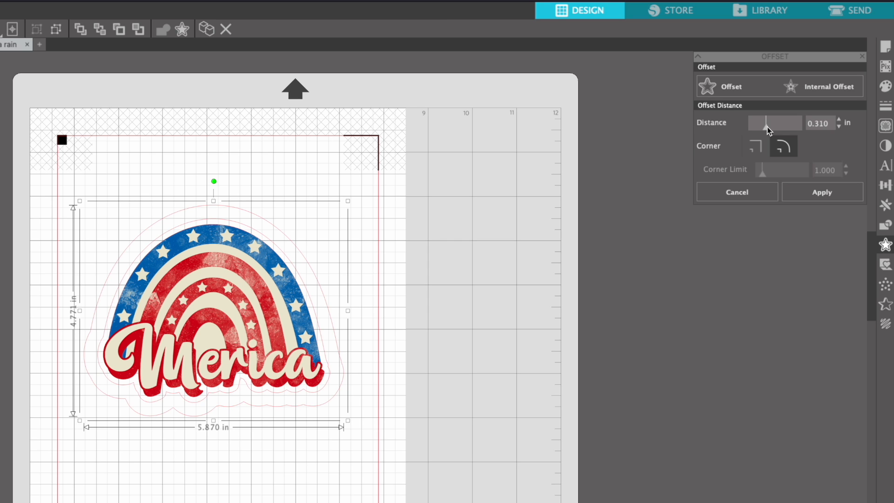
pyautogui.click(820, 193)
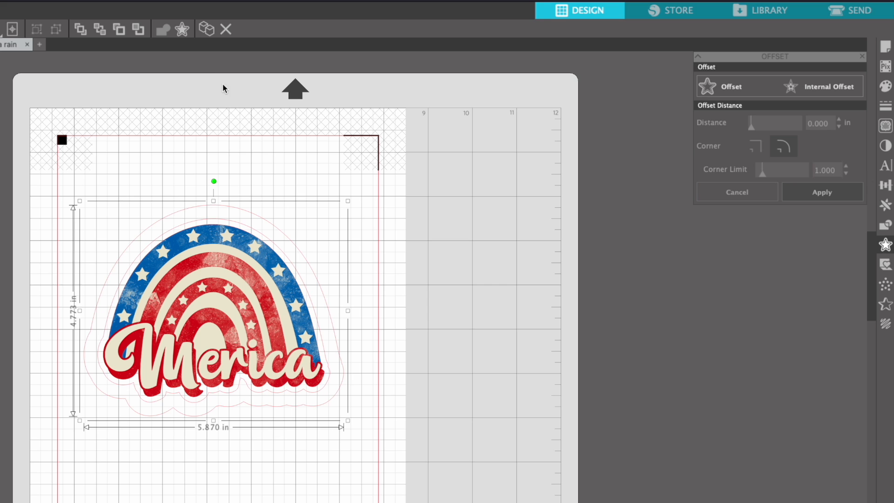
# Duplicate the outer offset outline of the Merica design and delete the copy.
pyautogui.click(207, 29)
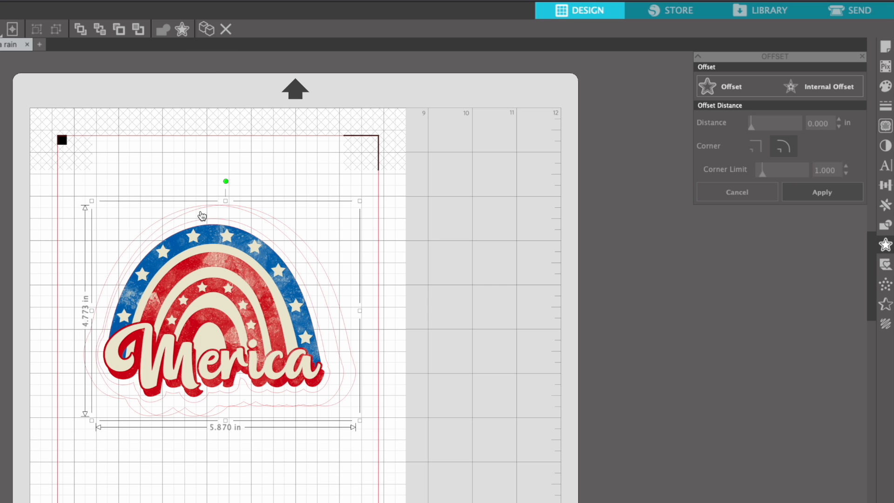
pyautogui.press('Delete')
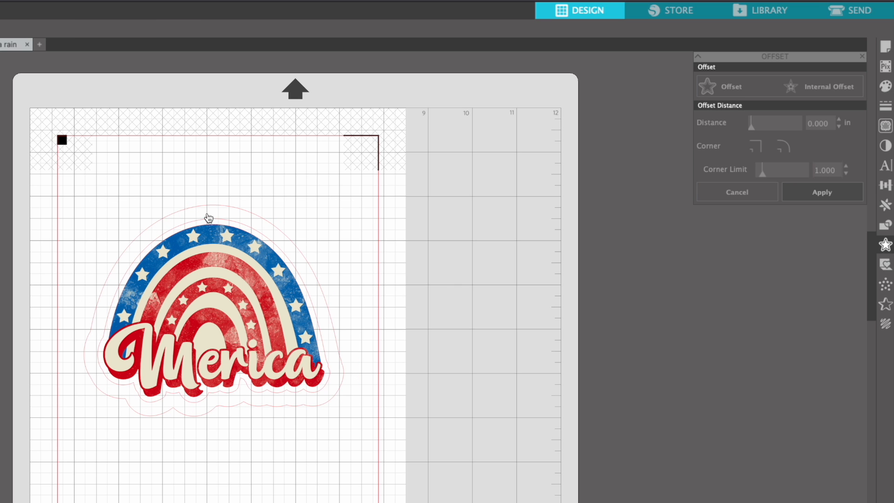
# Duplicate the Merica design, place the copy below the original, and delete the copy.
pyautogui.click(219, 265)
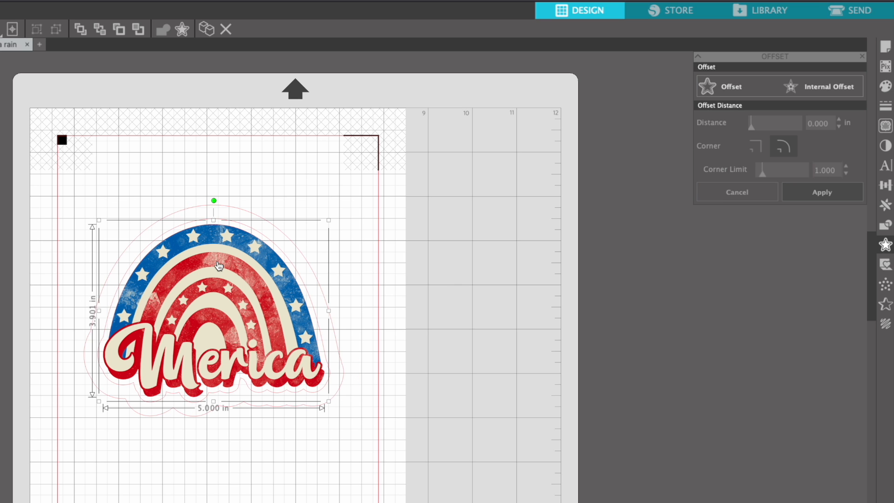
pyautogui.click(207, 30)
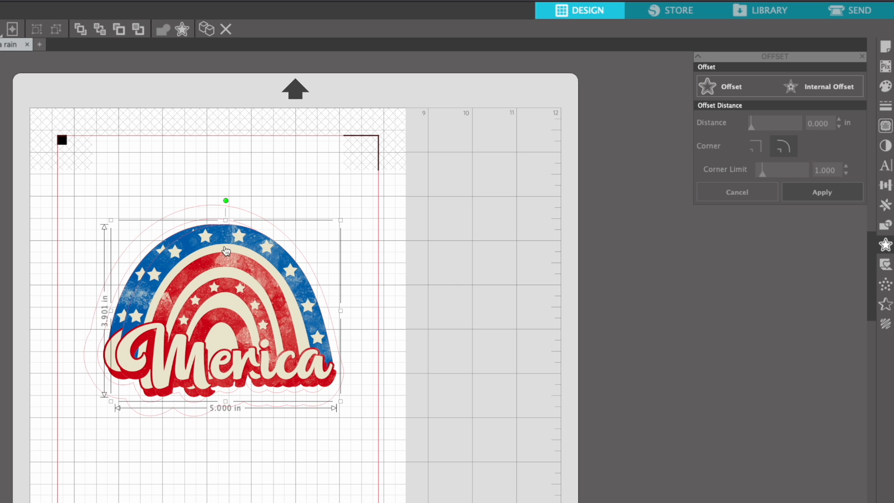
pyautogui.moveTo(226, 247); pyautogui.dragTo(209, 395)
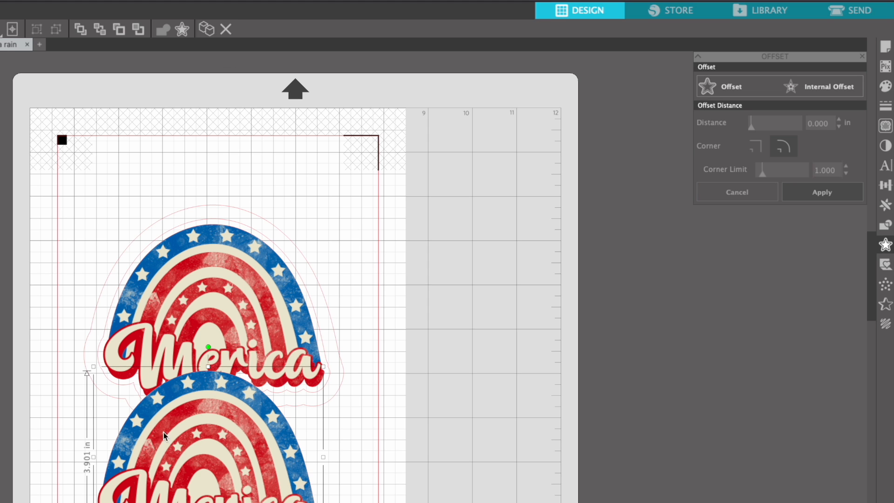
pyautogui.click(225, 29)
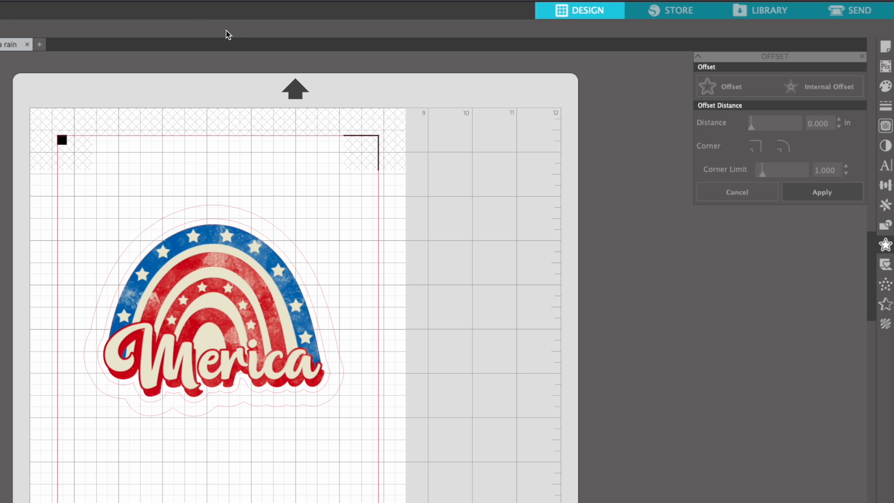
# Search the help for "delete", run the Delete command on the selected Merica design, and undo the deletion.
pyautogui.hotkey('ctrl', 'a')
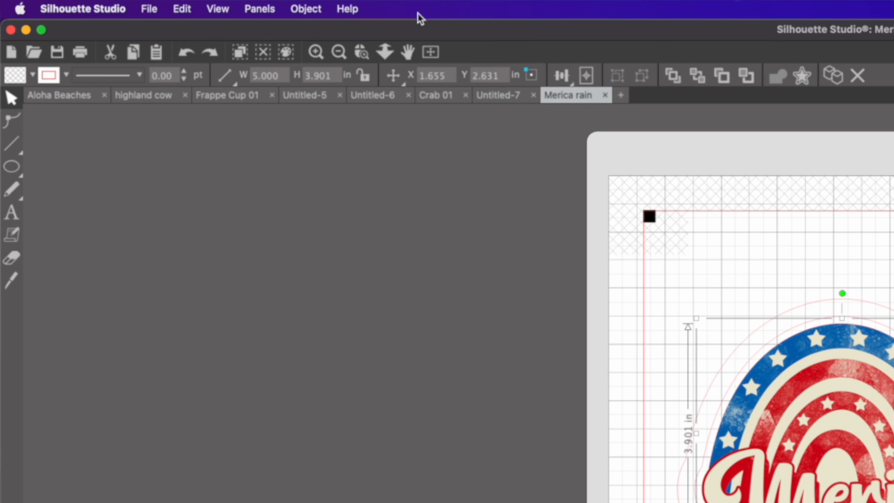
pyautogui.click(345, 10)
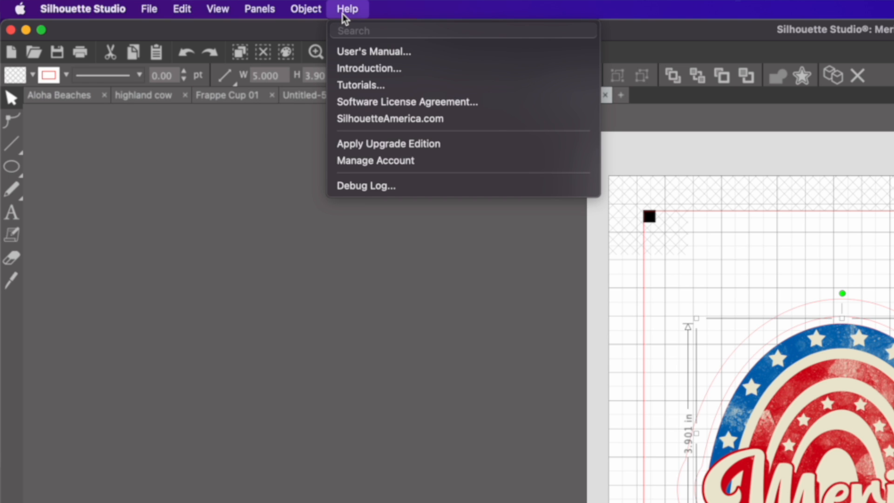
pyautogui.write('dele')
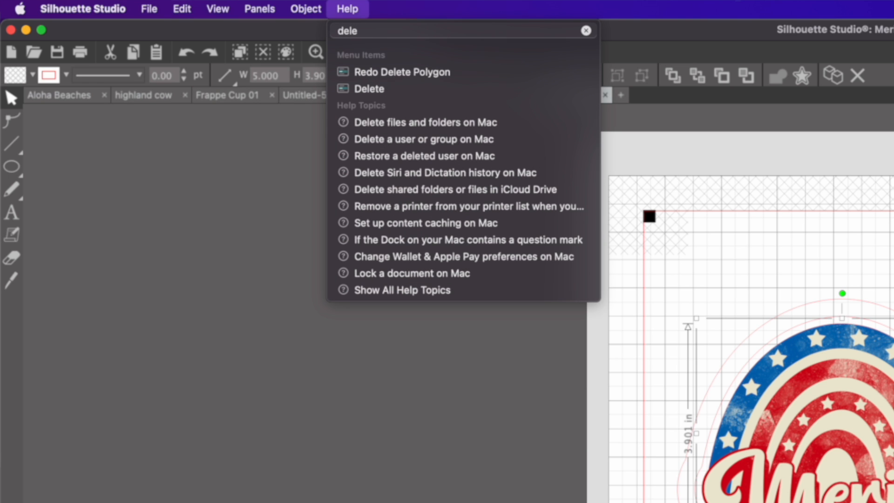
pyautogui.write('te')
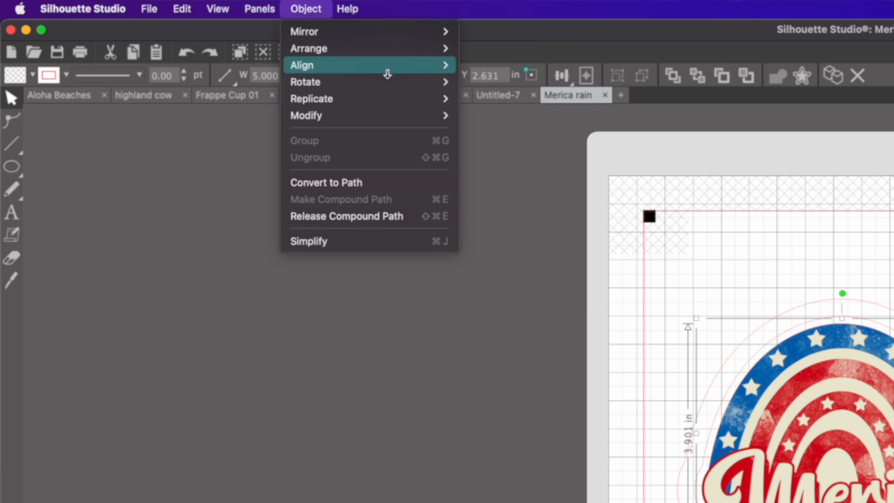
pyautogui.moveTo(373, 88)
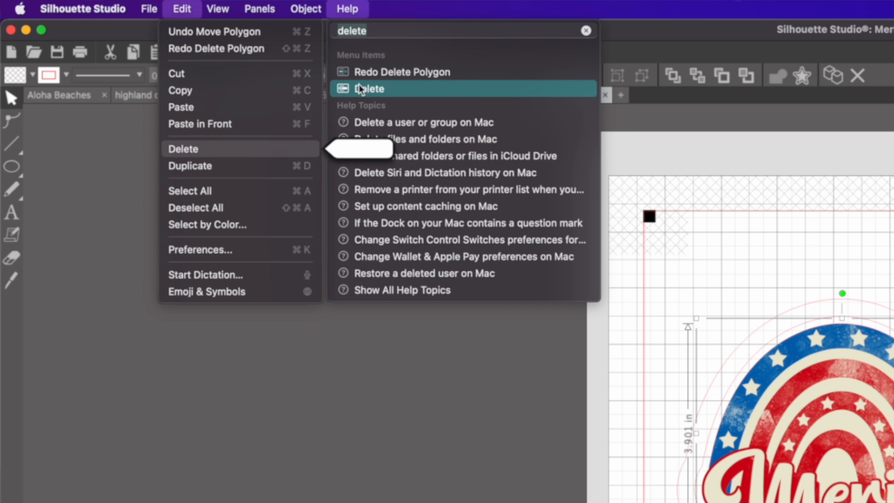
pyautogui.click(289, 153)
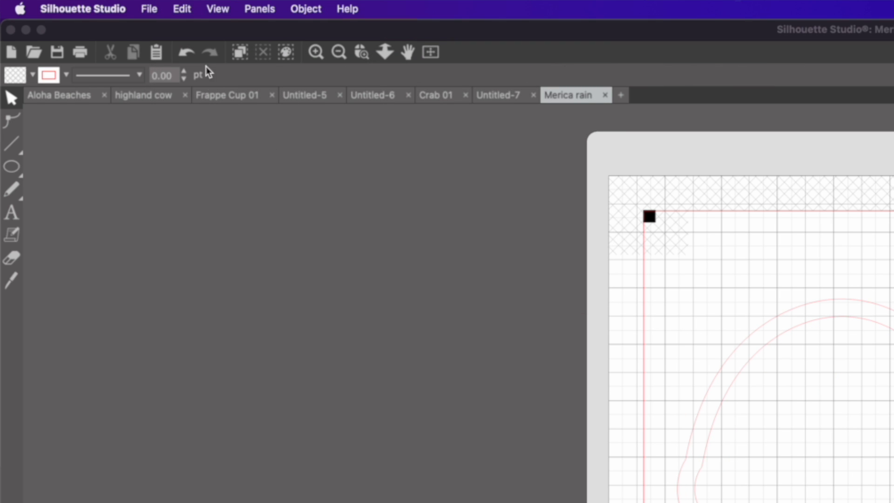
pyautogui.click(187, 52)
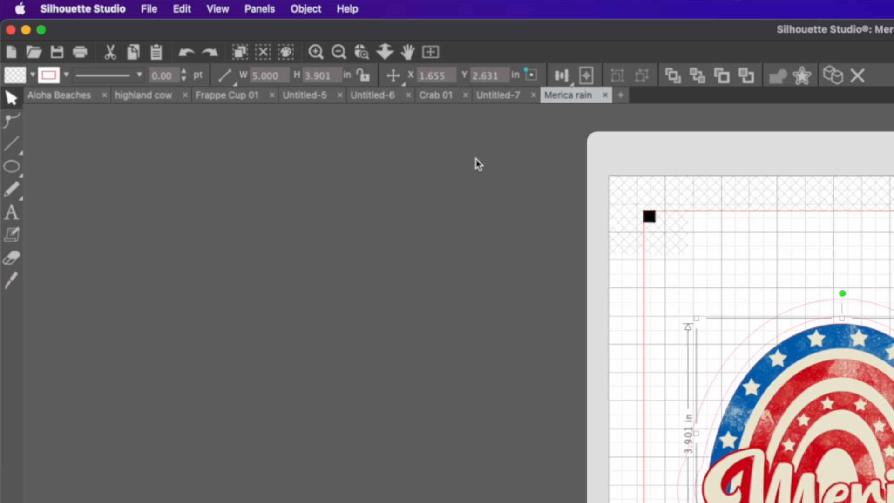
# Search the help for "flip" to locate the mirror commands, and flip the Merica design horizontally.
pyautogui.click(356, 11)
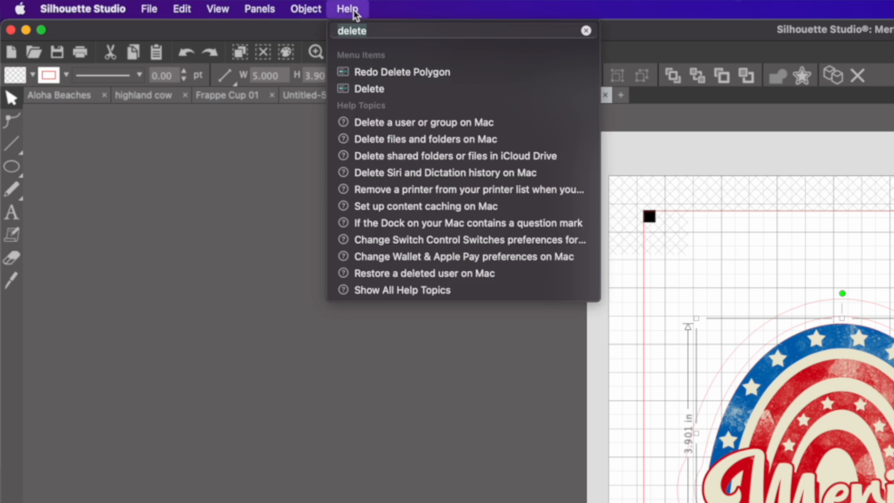
pyautogui.write('flip')
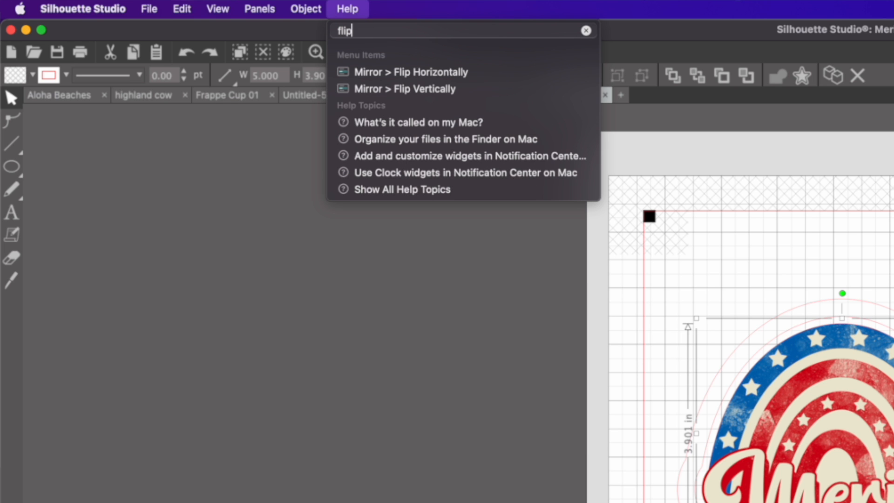
pyautogui.moveTo(397, 75)
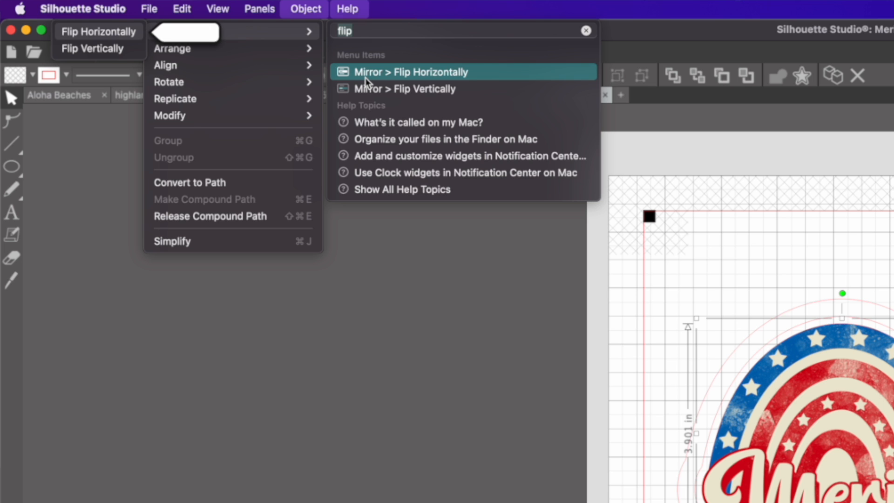
pyautogui.click(276, 11)
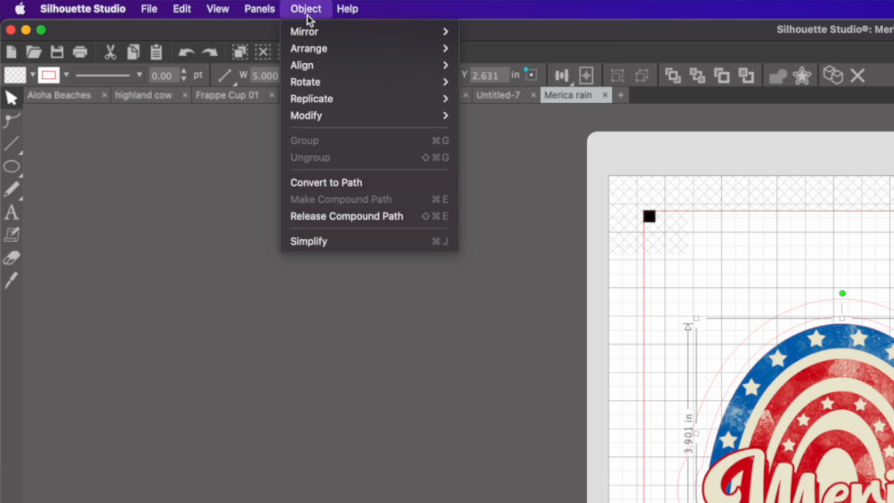
pyautogui.moveTo(303, 32)
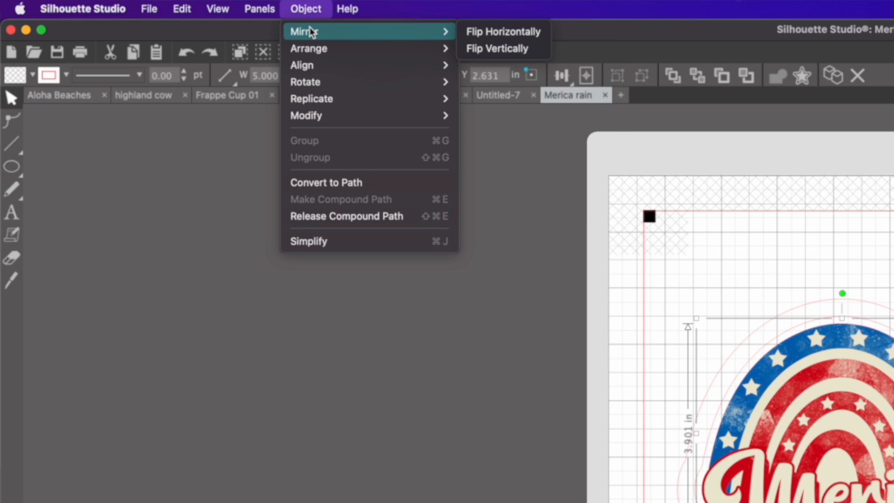
pyautogui.click(514, 31)
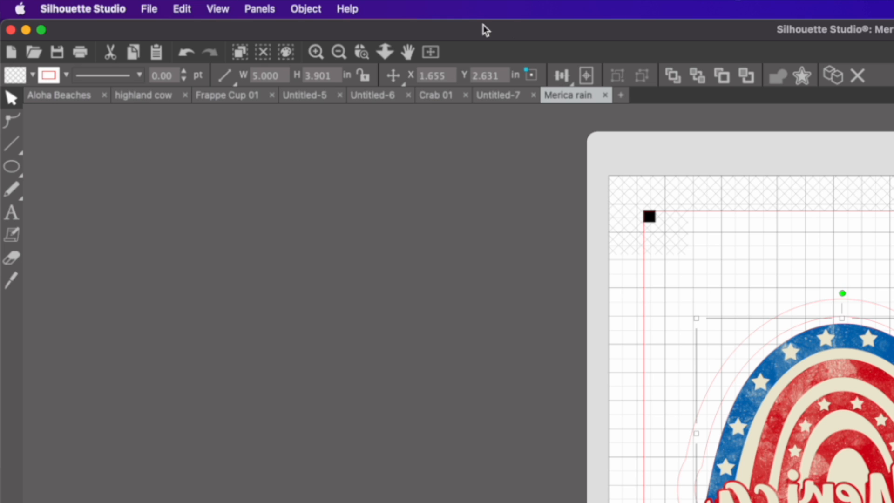
# Search the help for "mirro" to look through the matching mirror commands.
pyautogui.click(353, 14)
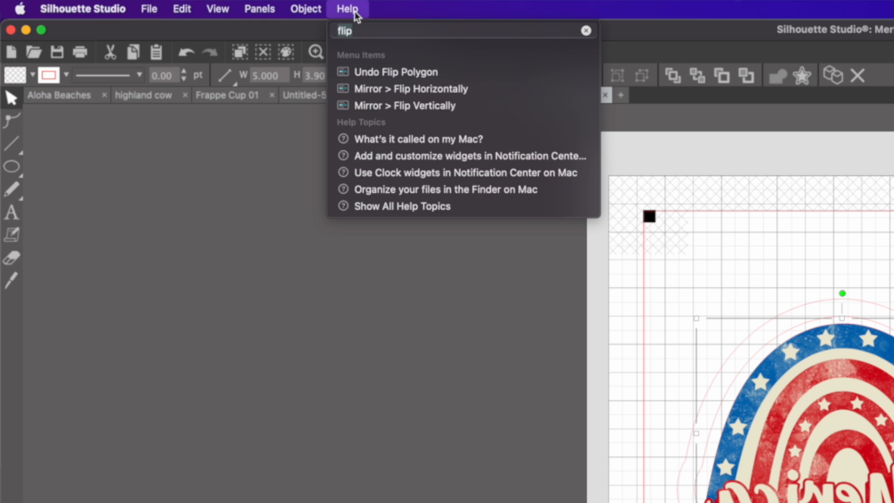
pyautogui.write('mirro')
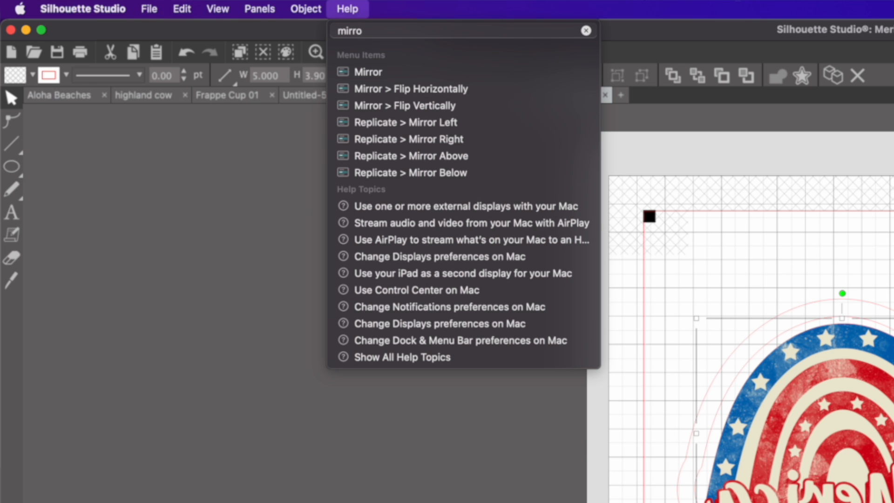
pyautogui.moveTo(375, 94)
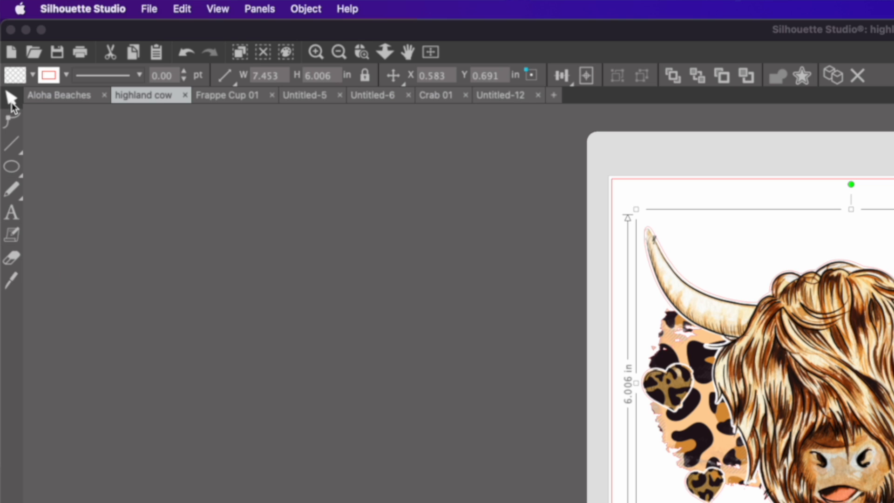
# Move the highland cow design slightly down and to the right on its page, and reveal the available drawing tool shapes.
pyautogui.moveTo(747, 335)
pyautogui.mouseDown()
pyautogui.moveTo(767, 467)
pyautogui.moveTo(742, 362)
pyautogui.moveTo(755, 345)
pyautogui.mouseUp()
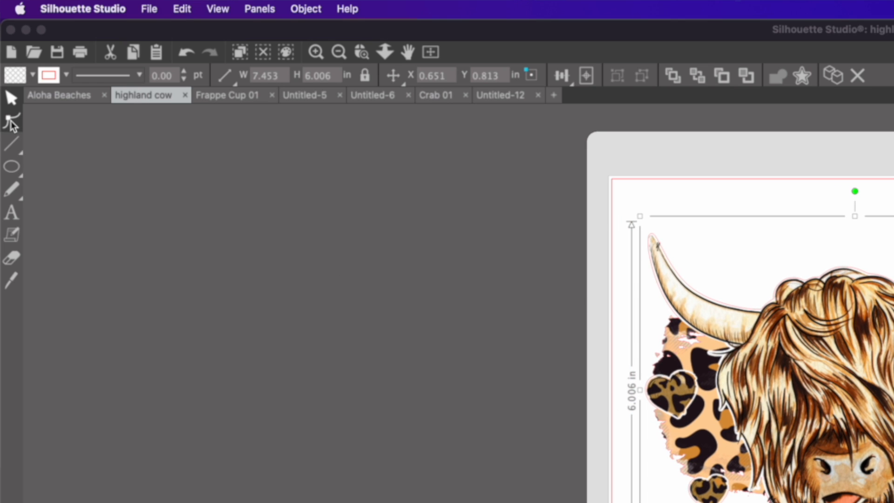
pyautogui.moveTo(14, 150)
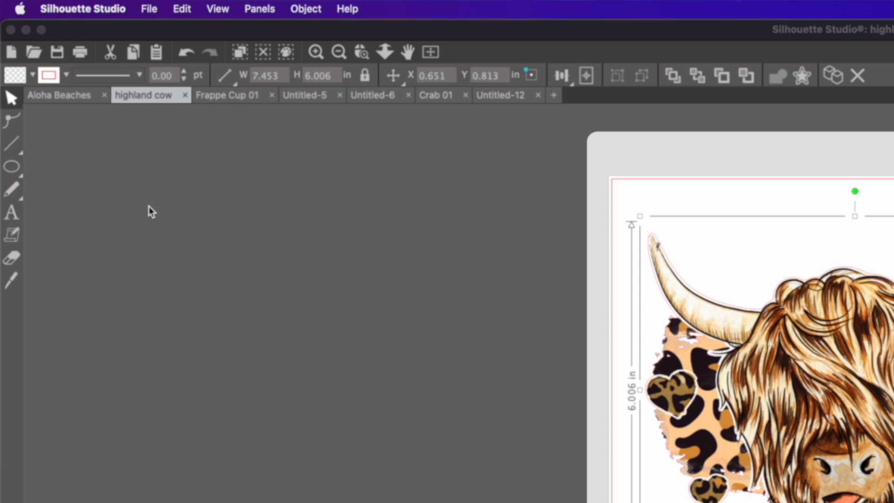
pyautogui.moveTo(12, 168)
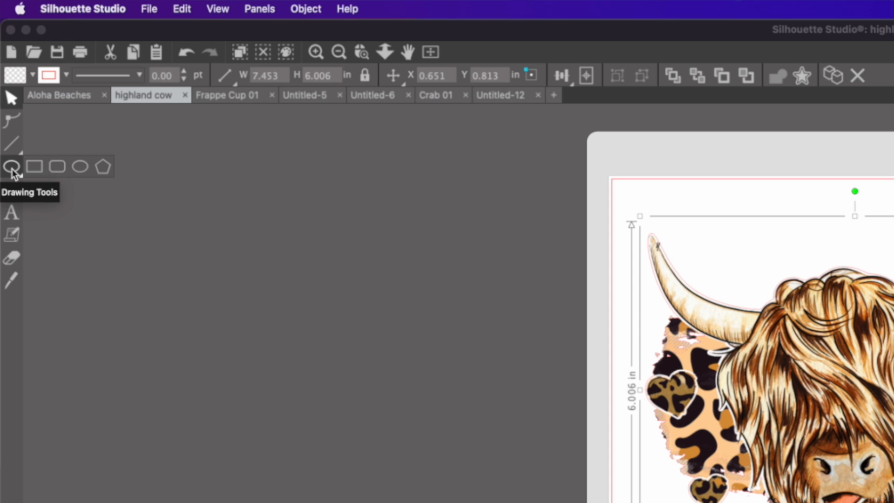
# Draw a rectangle about 5.42 in wide and 3.02 in high on the page below the highland cow.
pyautogui.click(33, 168)
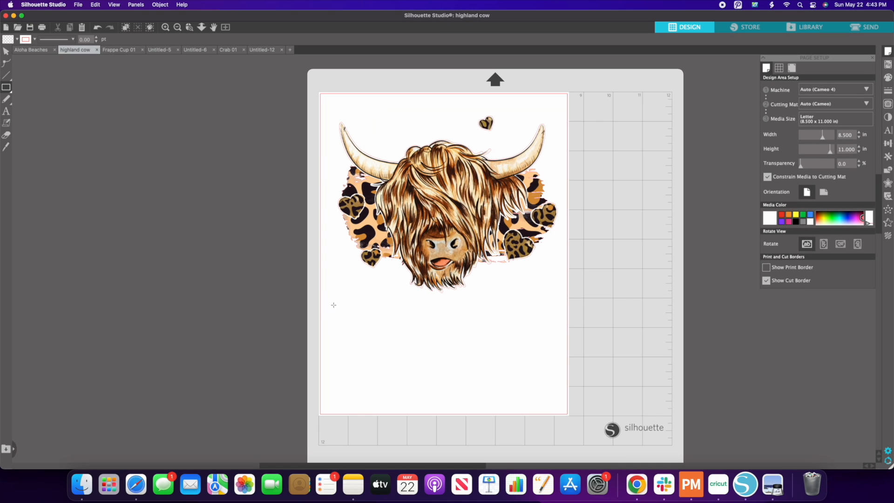
pyautogui.moveTo(382, 342); pyautogui.dragTo(565, 447)
pyautogui.moveTo(498, 393); pyautogui.dragTo(498, 393)
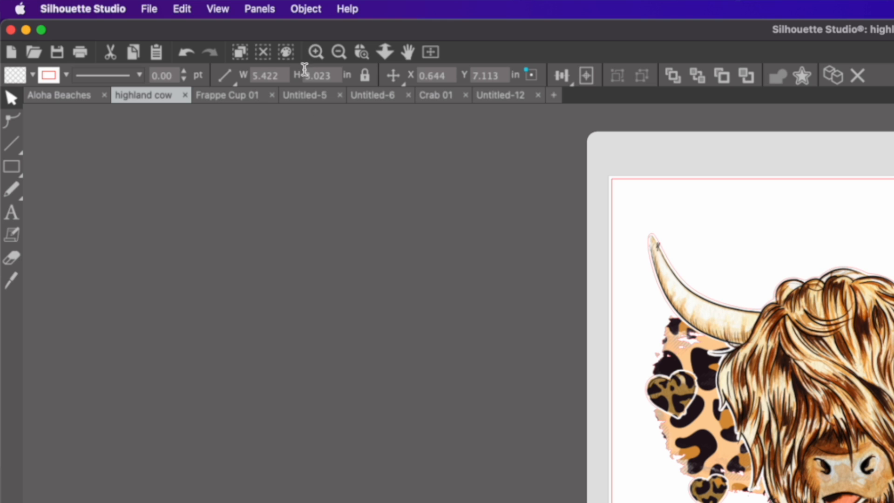
# Unlock the rectangle's aspect ratio, make it 4.000 in wide and 4.000 in high, and lock the ratio again.
pyautogui.click(366, 75)
pyautogui.doubleClick(246, 75)
pyautogui.write('4.000')
pyautogui.press('Return')
pyautogui.doubleClick(305, 74)
pyautogui.write('4.000')
pyautogui.press('Return')
pyautogui.click(365, 76)
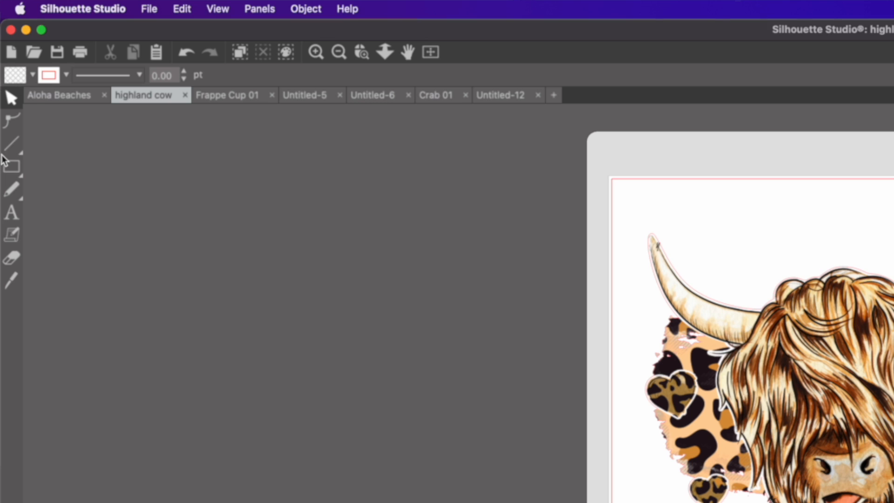
# Draw an ellipse about 1.65 in wide and 1.72 in high beside the square, below the cow.
pyautogui.click(13, 169)
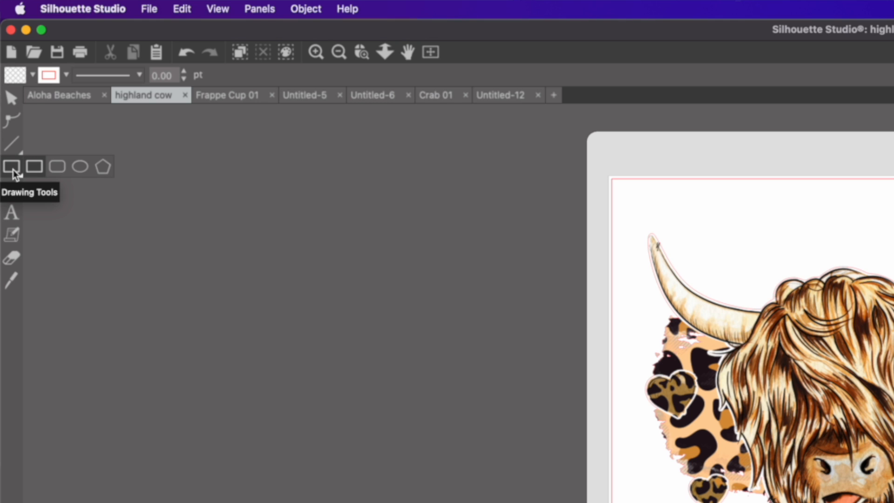
pyautogui.click(17, 165)
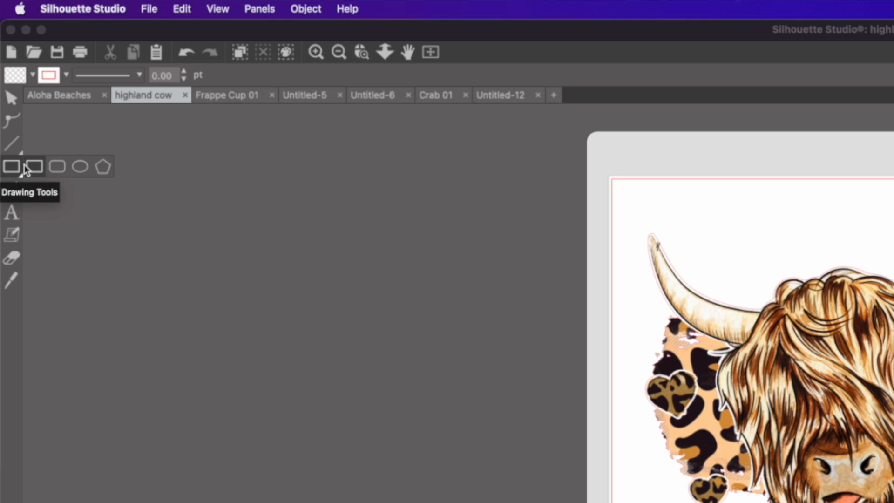
pyautogui.click(77, 167)
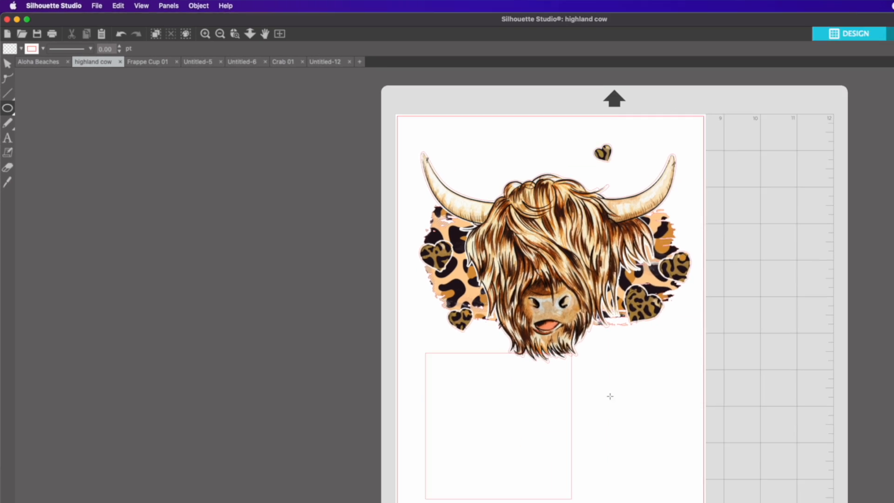
pyautogui.moveTo(492, 319); pyautogui.dragTo(540, 370)
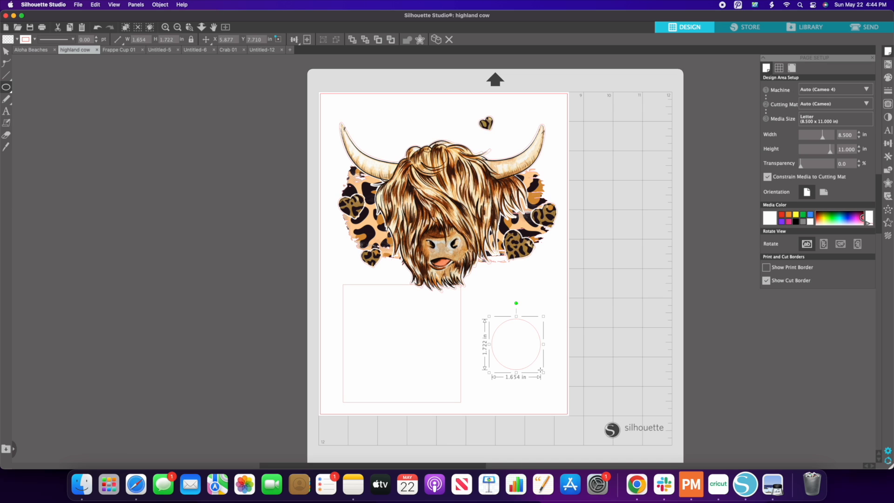
# Set the ellipse's width to 2 in with its proportions locked, and deselect it.
pyautogui.doubleClick(134, 39)
pyautogui.write('2')
pyautogui.press('Return')
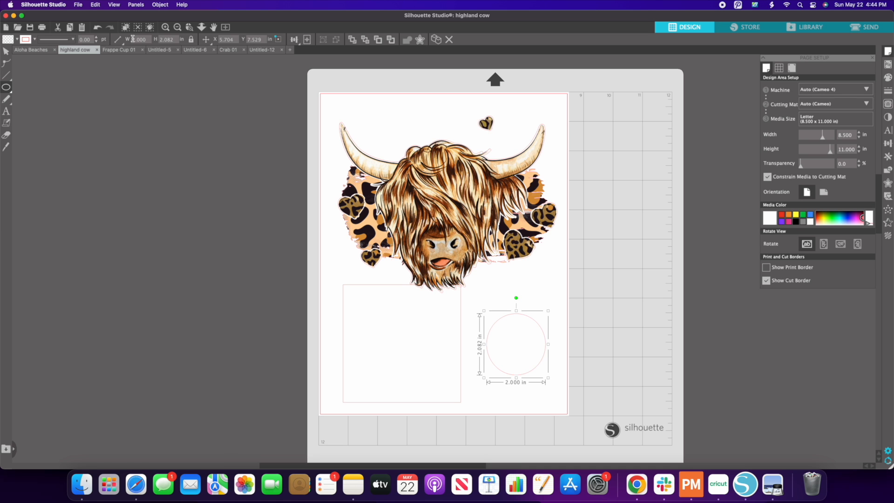
pyautogui.click(30, 115)
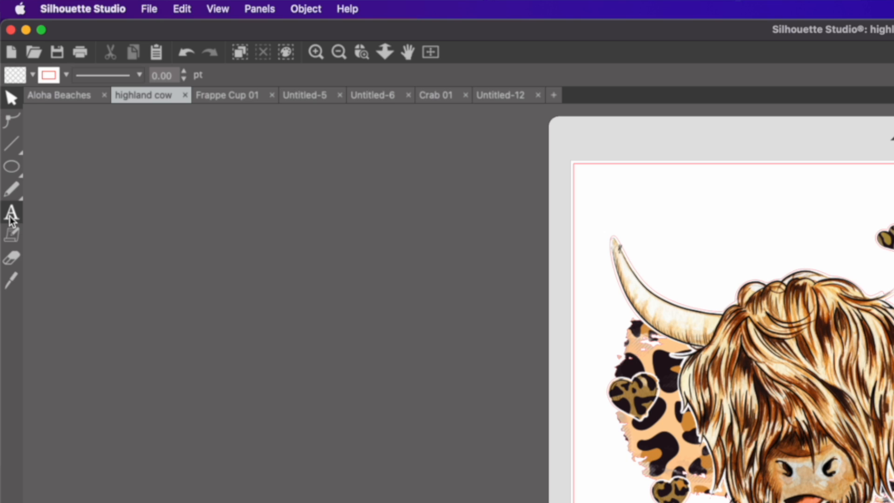
# Start a text object above the cow's horn and look through the font, size and justification options.
pyautogui.click(10, 217)
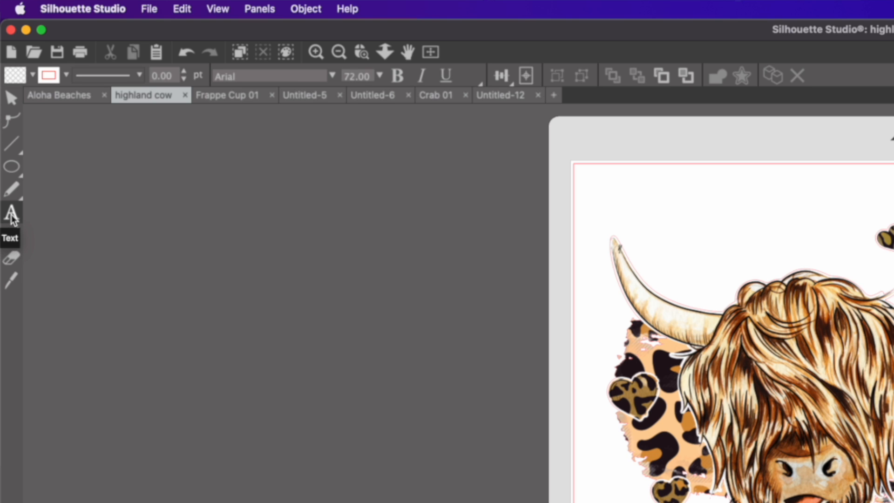
pyautogui.click(636, 212)
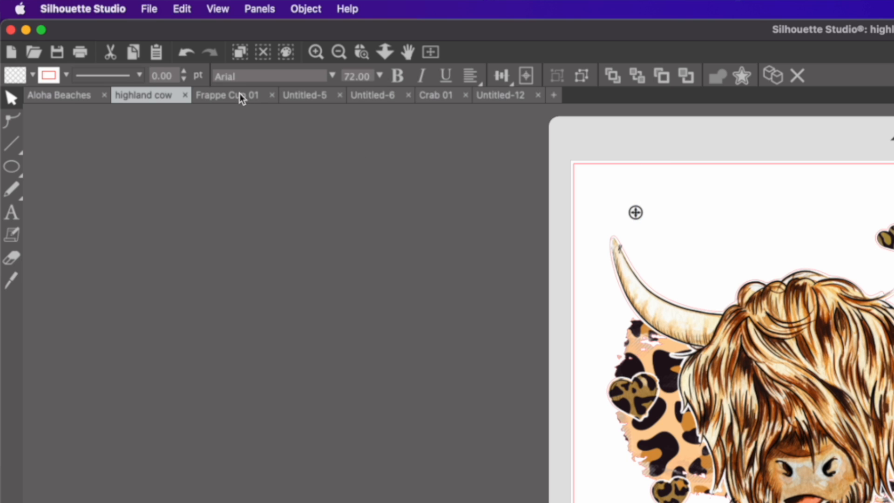
pyautogui.click(332, 76)
pyautogui.click(338, 78)
pyautogui.click(382, 77)
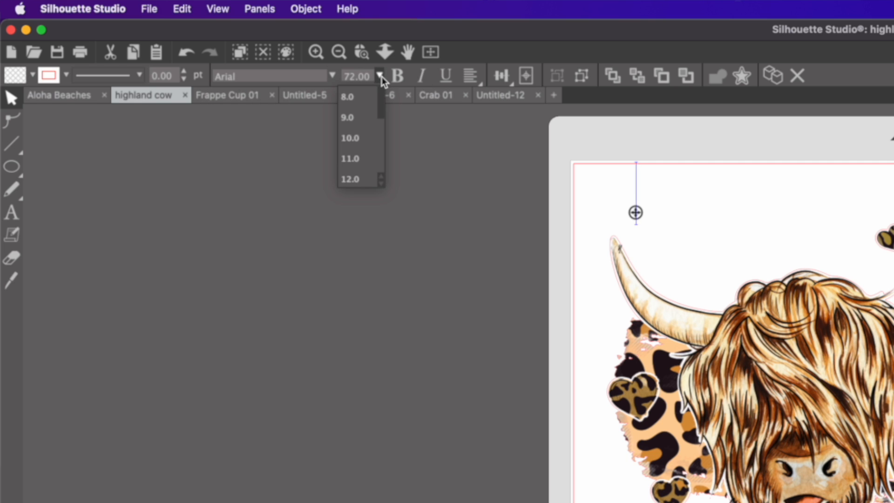
pyautogui.click(381, 76)
pyautogui.click(463, 78)
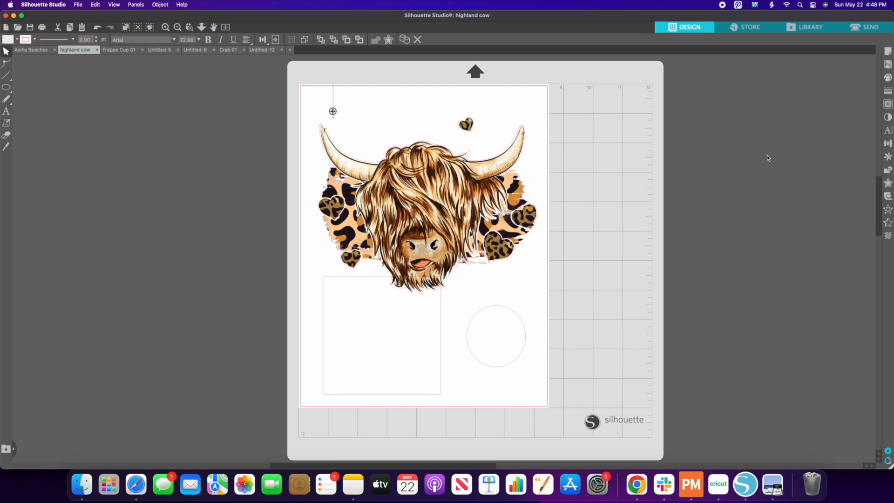
# Set the text font to Beige Rainbow and enter "Design Bundles" above the cow.
pyautogui.click(888, 131)
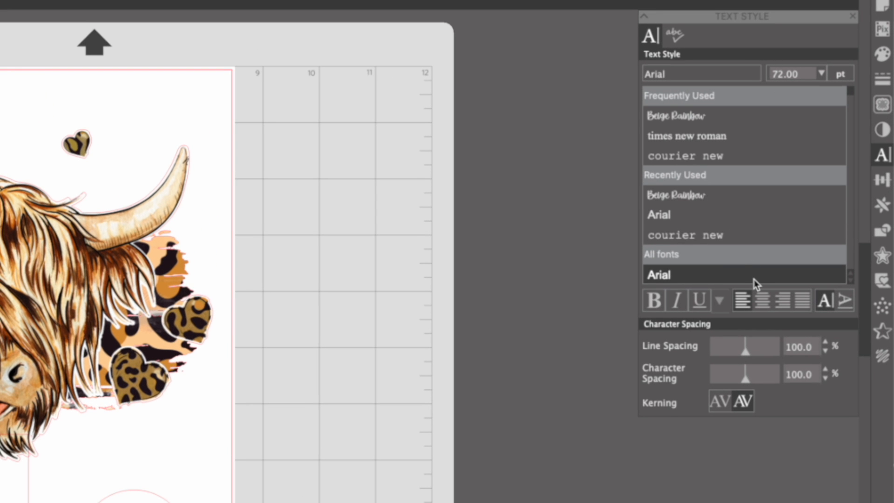
pyautogui.click(693, 119)
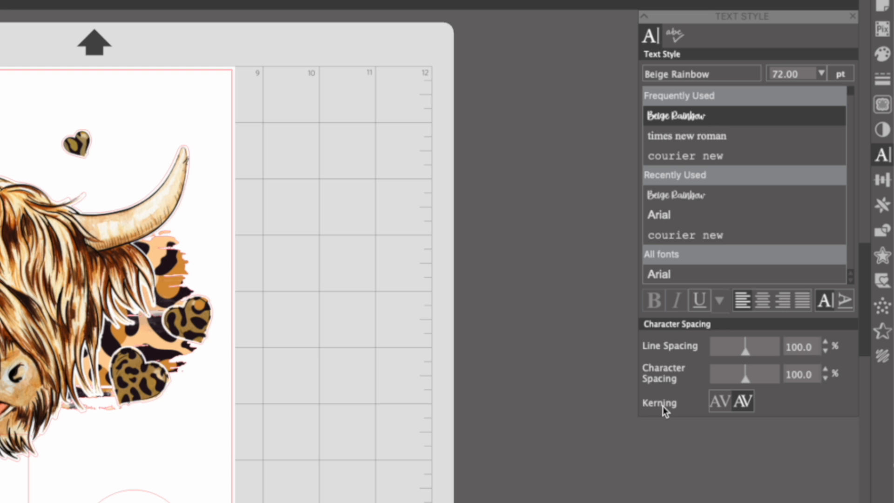
pyautogui.click(884, 157)
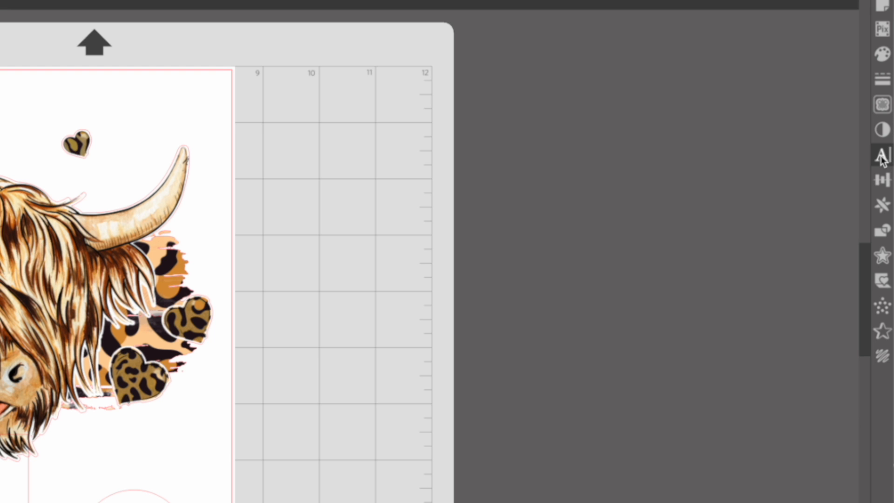
pyautogui.write('Design')
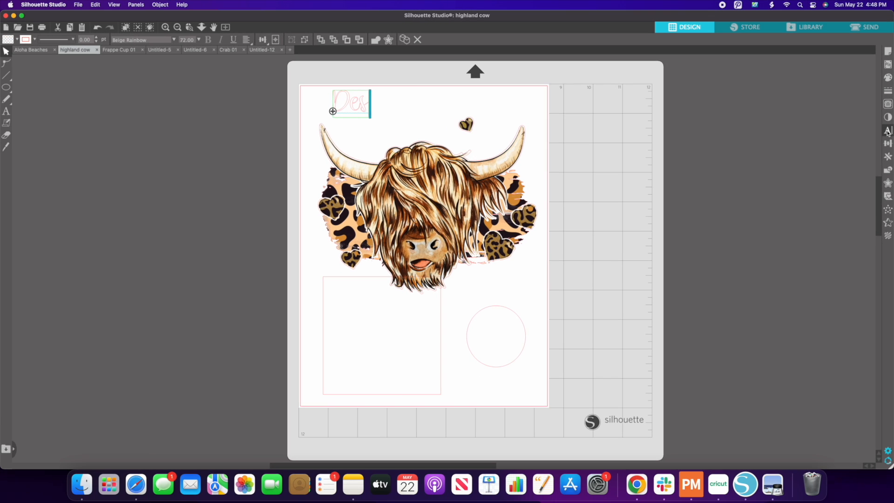
pyautogui.write(' Bundles')
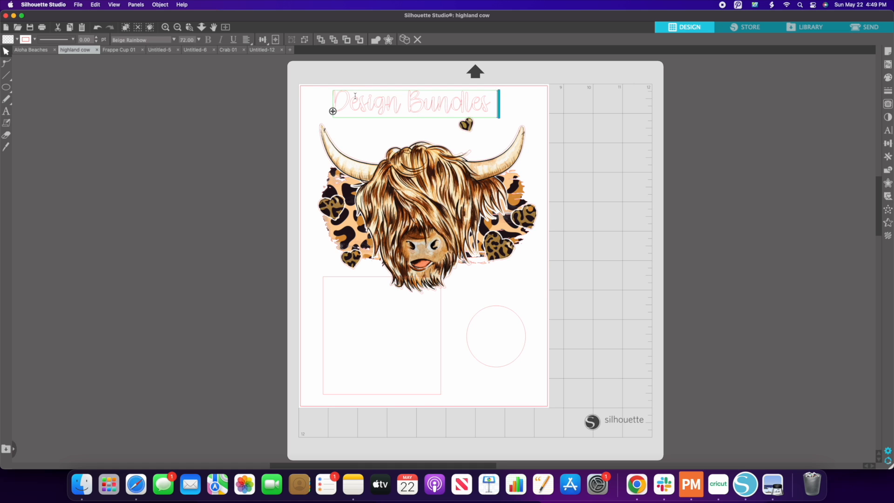
# Move the Design Bundles text slightly down and to the right, and weld its overlapping letters.
pyautogui.click(517, 112)
pyautogui.moveTo(494, 107)
pyautogui.mouseDown()
pyautogui.moveTo(457, 107)
pyautogui.moveTo(510, 116)
pyautogui.moveTo(498, 113)
pyautogui.mouseUp()
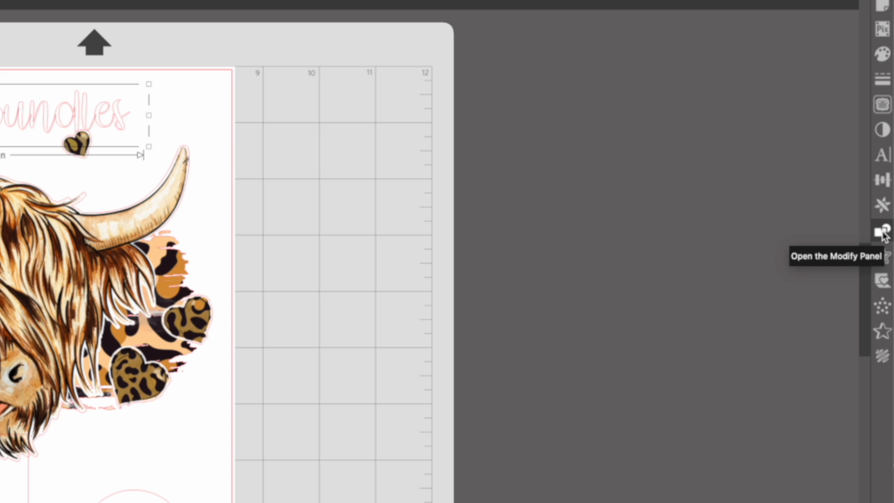
pyautogui.click(883, 232)
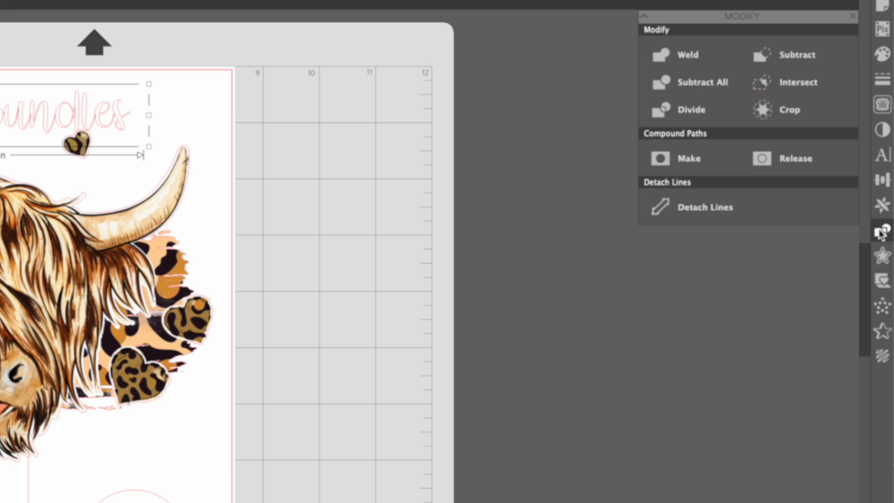
pyautogui.click(697, 60)
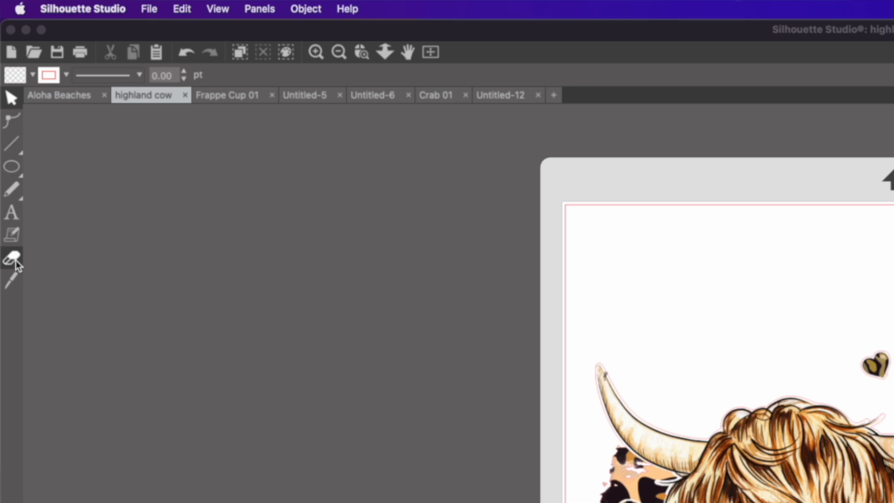
# Erase the small leopard-print heart above the highland cow with the Eraser tool.
pyautogui.click(12, 259)
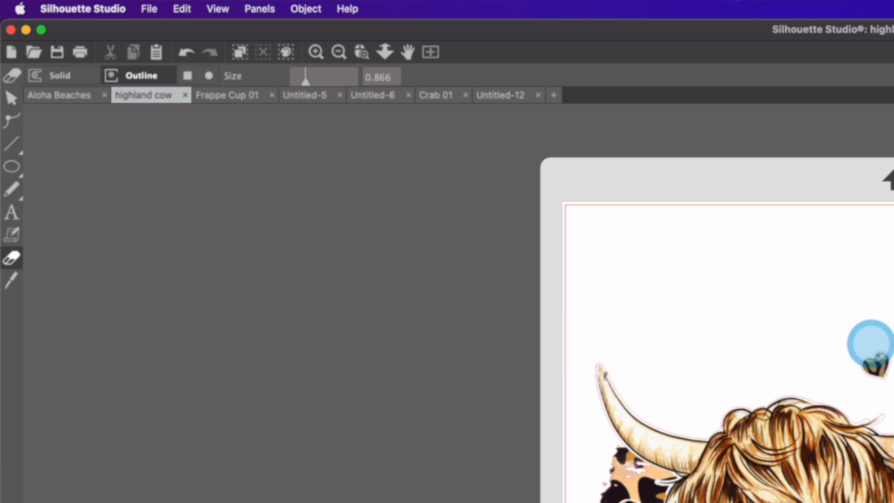
pyautogui.moveTo(870, 343)
pyautogui.mouseDown()
pyautogui.moveTo(867, 363)
pyautogui.moveTo(884, 367)
pyautogui.mouseUp()
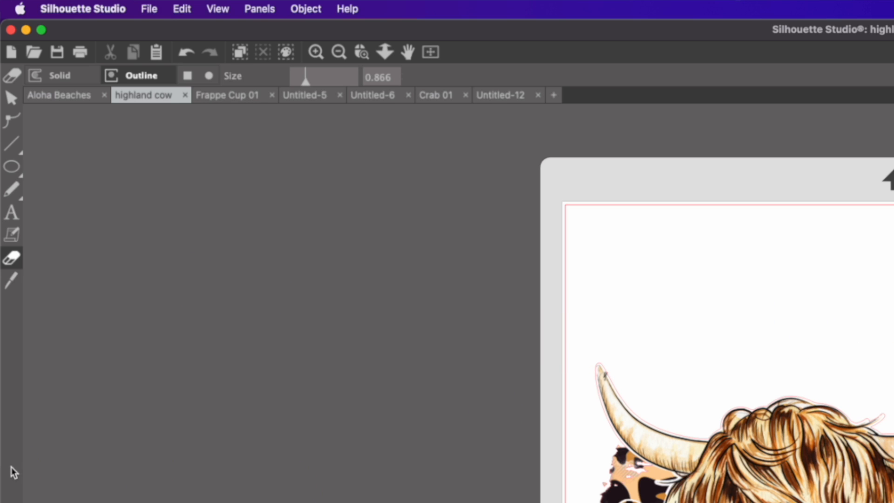
pyautogui.click(12, 286)
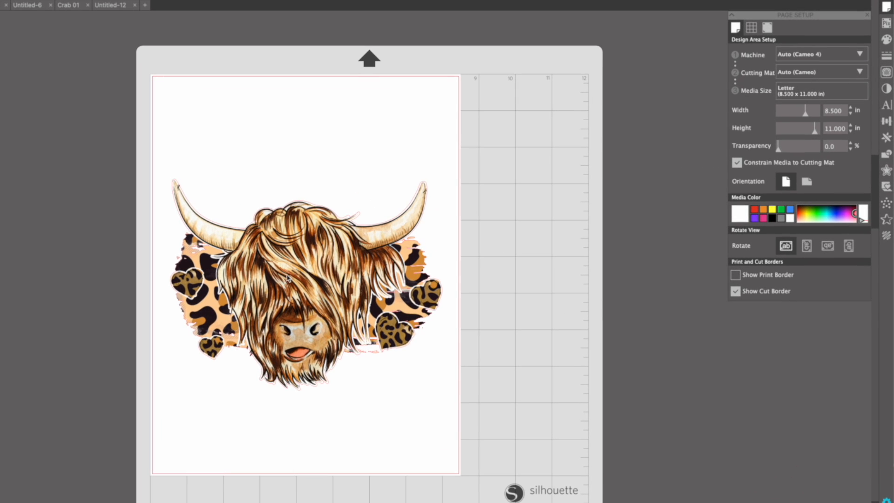
# Select the highland cow design, turn on registration marks, and show the print border for the page.
pyautogui.click(296, 278)
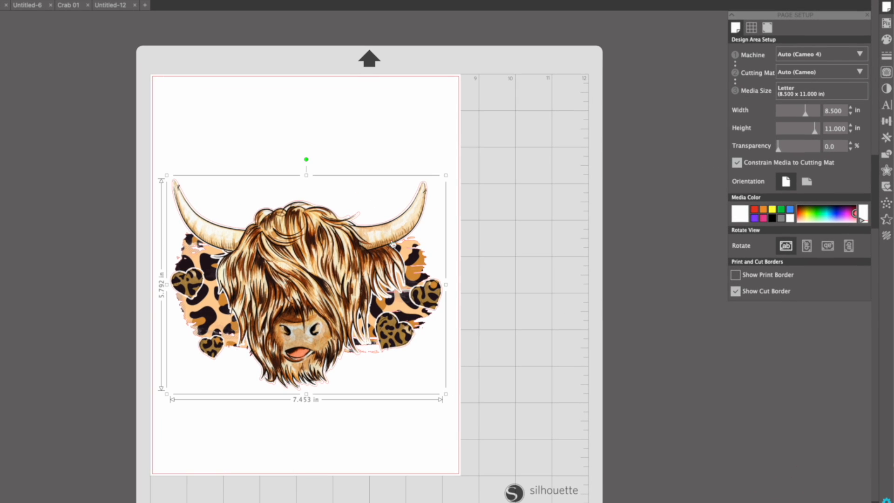
pyautogui.click(773, 30)
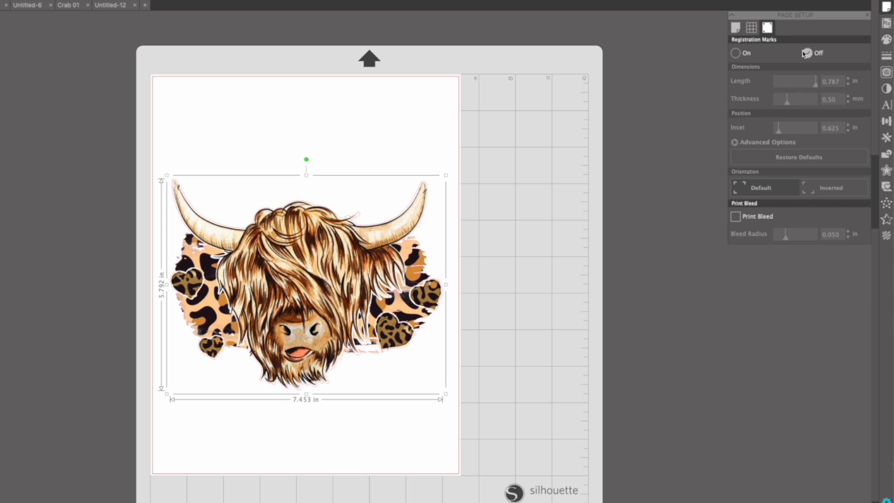
pyautogui.click(737, 54)
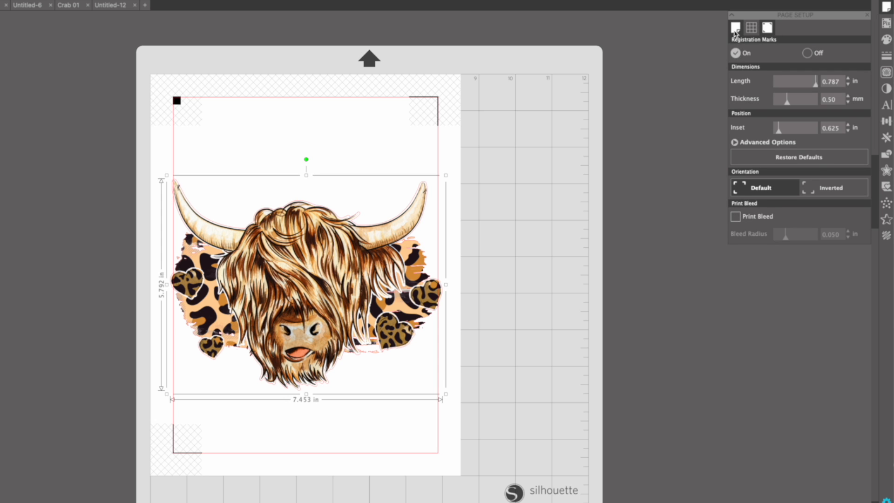
pyautogui.click(736, 29)
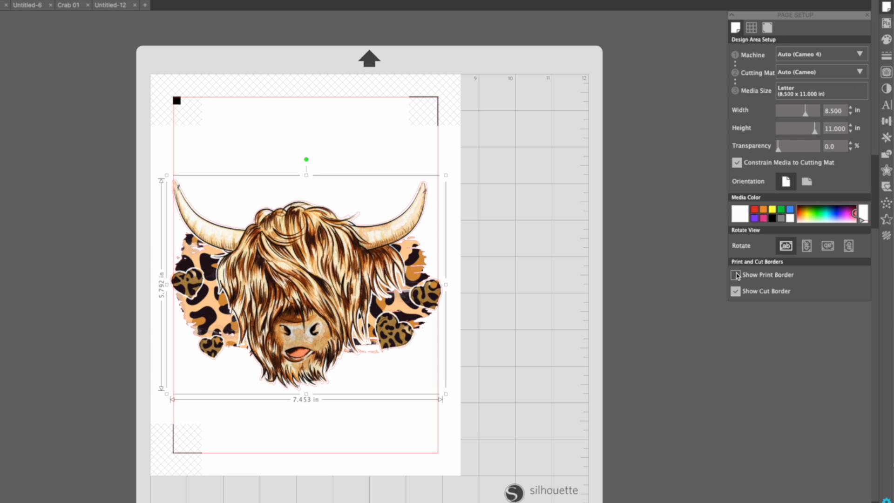
pyautogui.click(736, 275)
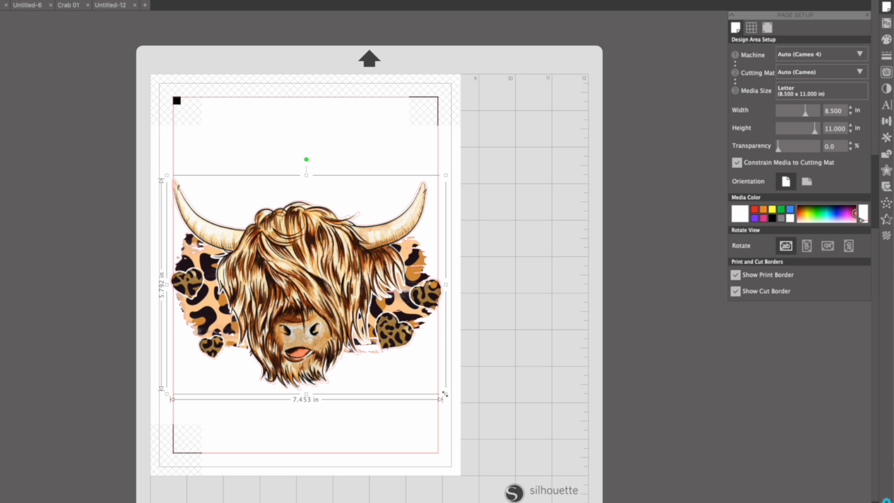
# Enlarge the cow design to about 11.38 by 8.84 in and position it so it extends past the page's right edge.
pyautogui.moveTo(444, 394); pyautogui.dragTo(629, 438)
pyautogui.moveTo(468, 381); pyautogui.dragTo(512, 334)
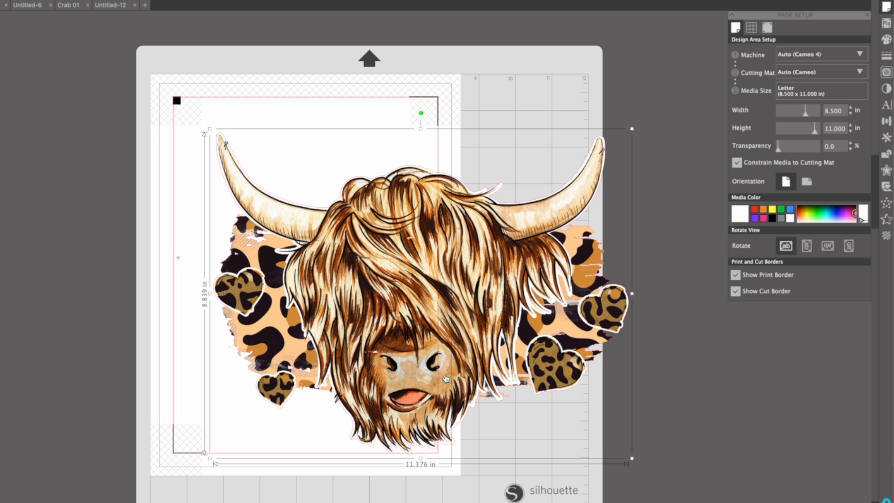
pyautogui.moveTo(408, 336); pyautogui.dragTo(380, 325)
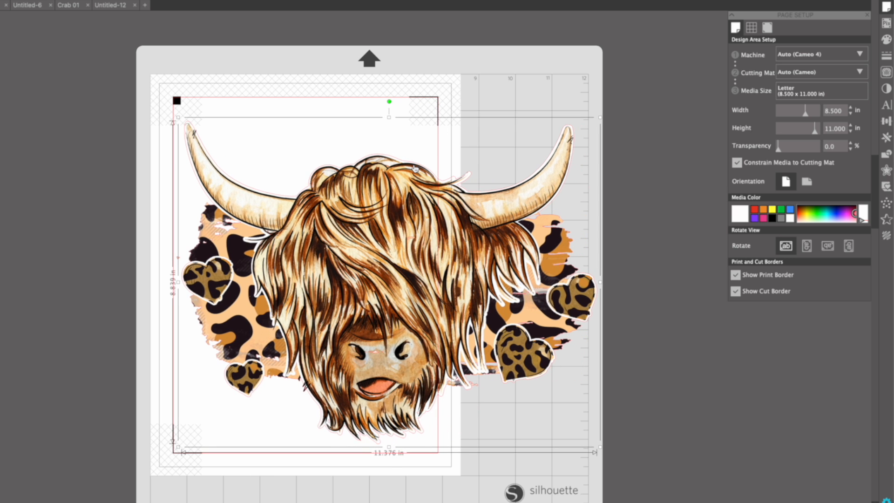
pyautogui.moveTo(348, 223); pyautogui.dragTo(352, 237)
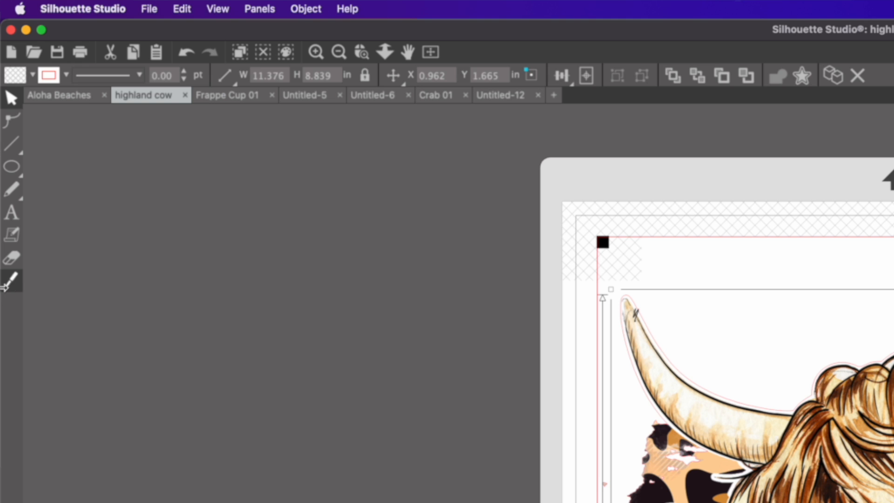
# Cut a near-vertical straight line through the enlarged cow design with the Knife, from above its head to below its chin.
pyautogui.click(13, 285)
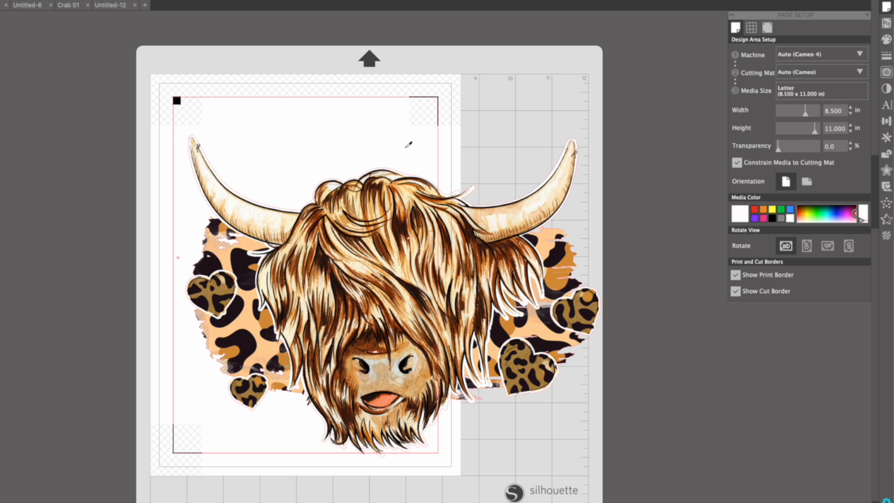
pyautogui.moveTo(396, 148); pyautogui.dragTo(425, 467)
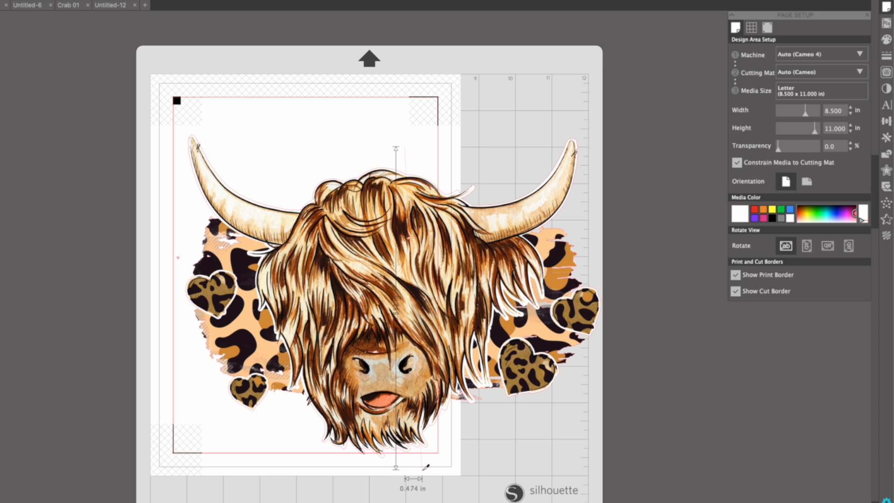
pyautogui.moveTo(426, 467); pyautogui.dragTo(426, 467)
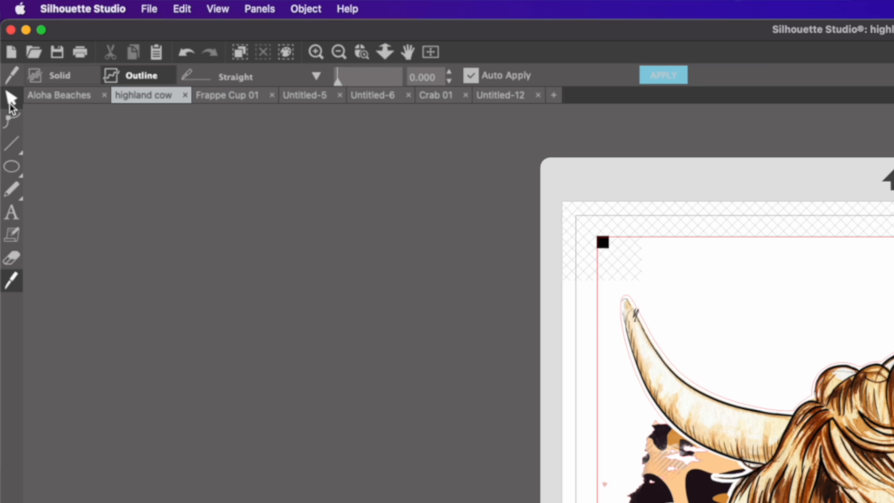
# Move the right piece of the sliced cow away from the left piece and off the page, and preview the page's print.
pyautogui.click(11, 97)
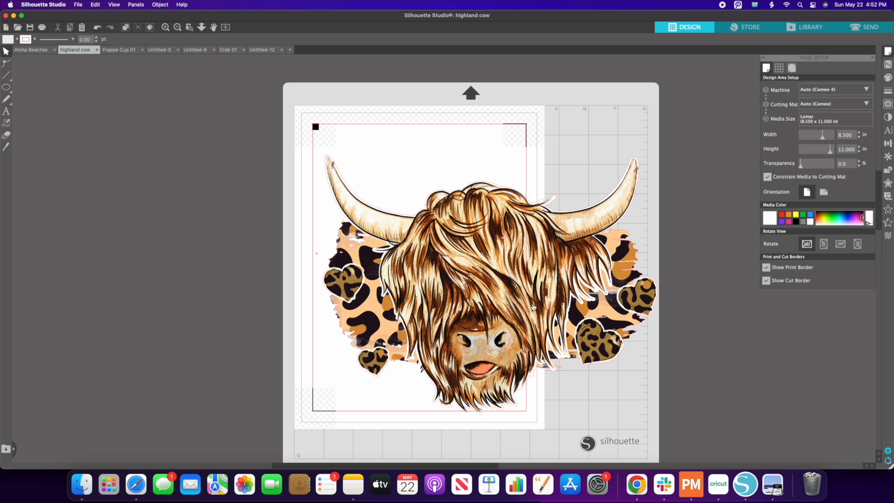
pyautogui.moveTo(465, 316); pyautogui.dragTo(472, 318)
pyautogui.moveTo(554, 302); pyautogui.dragTo(572, 300)
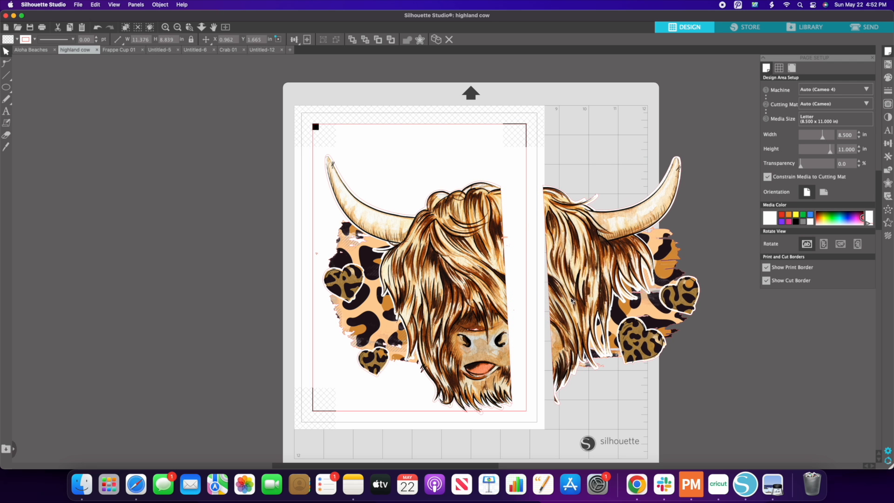
pyautogui.press('Escape')
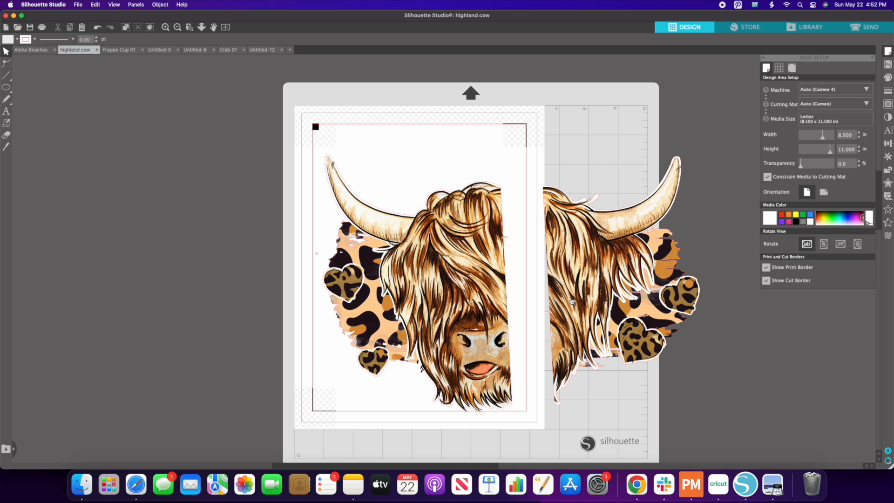
pyautogui.moveTo(570, 232); pyautogui.dragTo(613, 222)
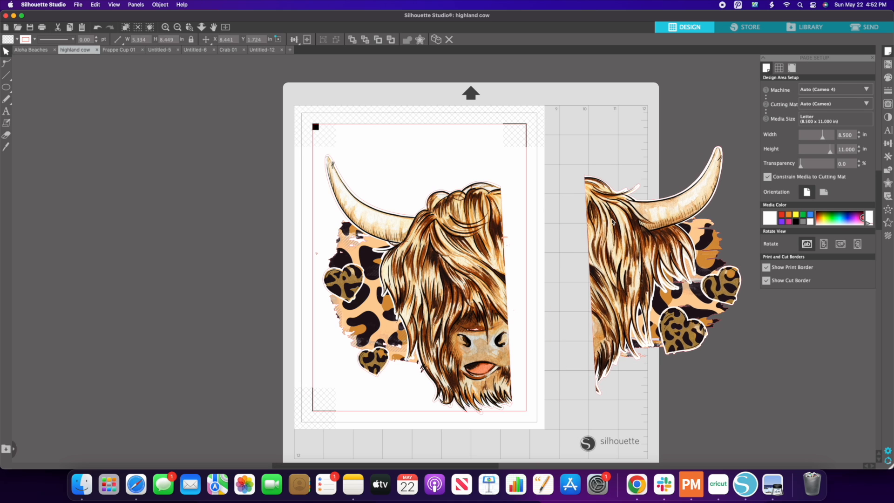
pyautogui.press('Escape')
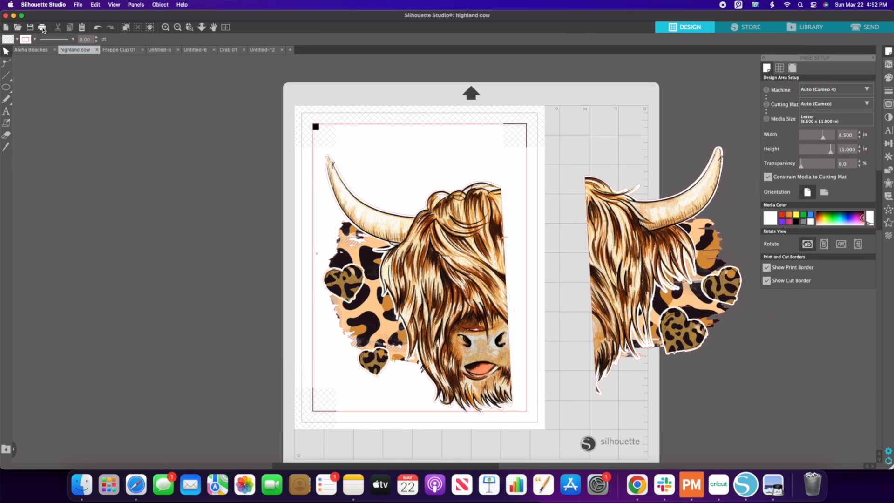
pyautogui.click(53, 23)
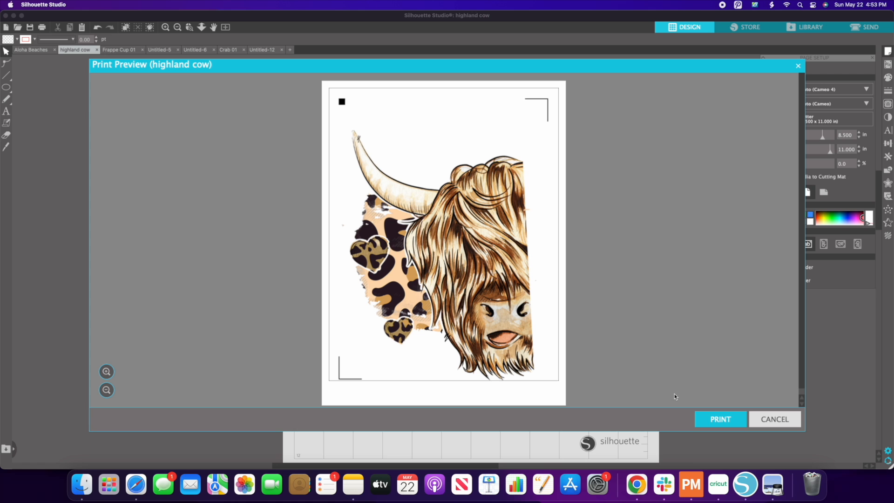
pyautogui.click(769, 421)
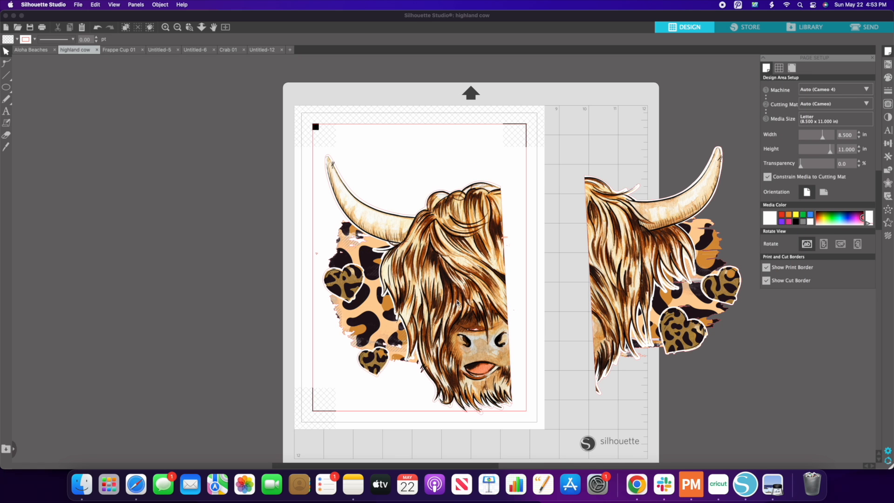
# Move the left cow piece off the page, place the right piece within the registration marks, and preview the print.
pyautogui.moveTo(409, 316); pyautogui.dragTo(112, 297)
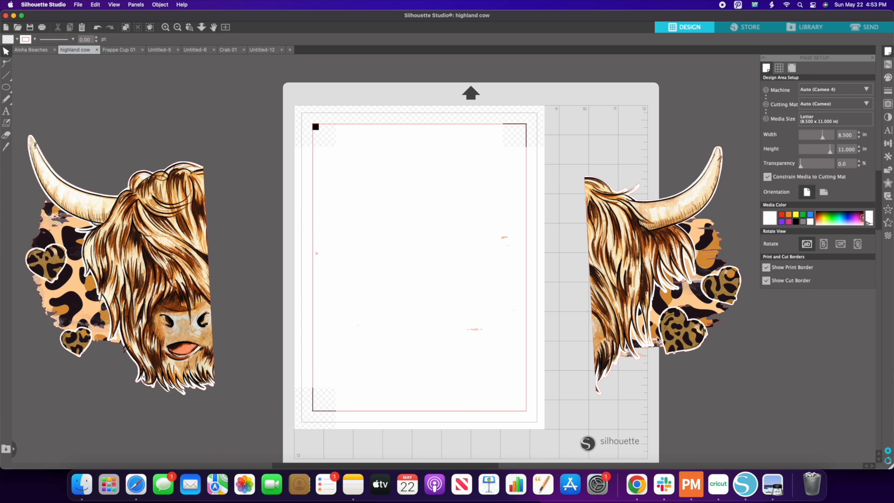
pyautogui.moveTo(645, 332); pyautogui.dragTo(430, 312)
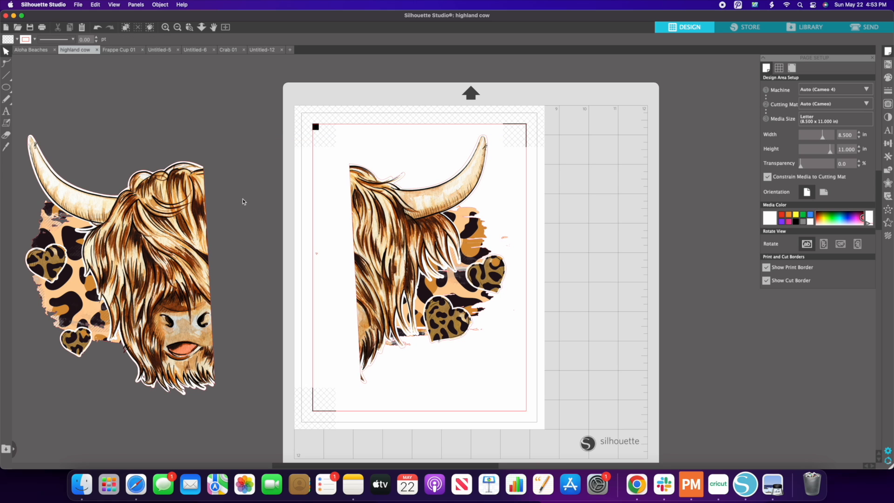
pyautogui.click(42, 28)
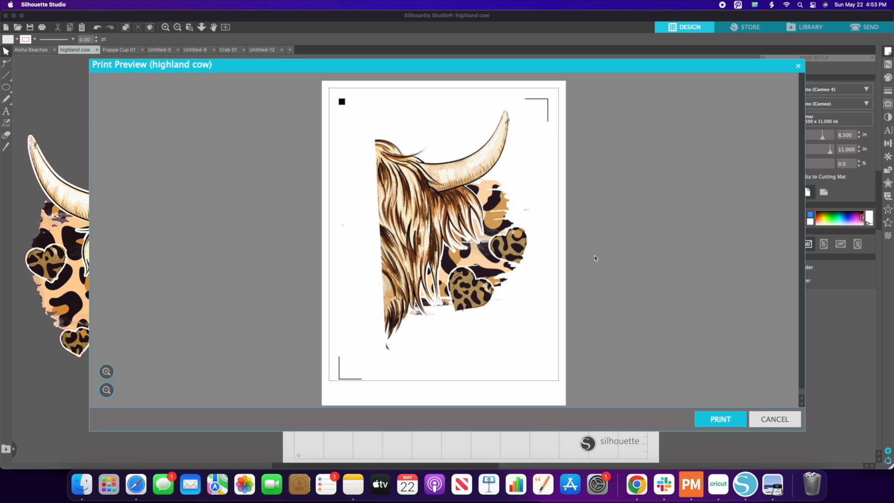
pyautogui.click(767, 418)
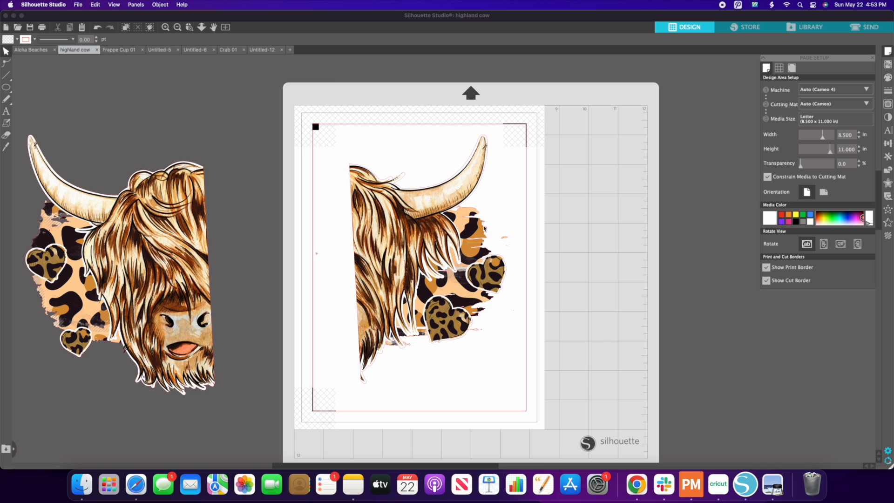
# Switch to the Aloha Beaches design and view the Page Setup and PixScan options.
pyautogui.click(412, 222)
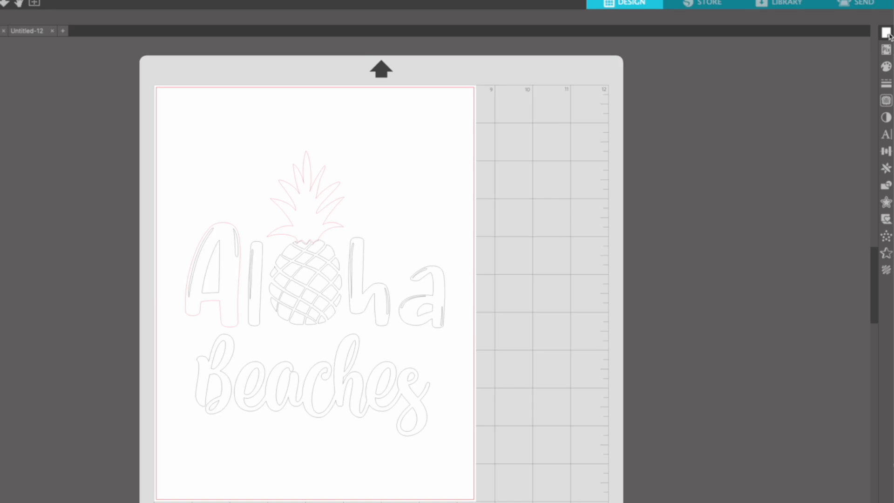
pyautogui.click(881, 47)
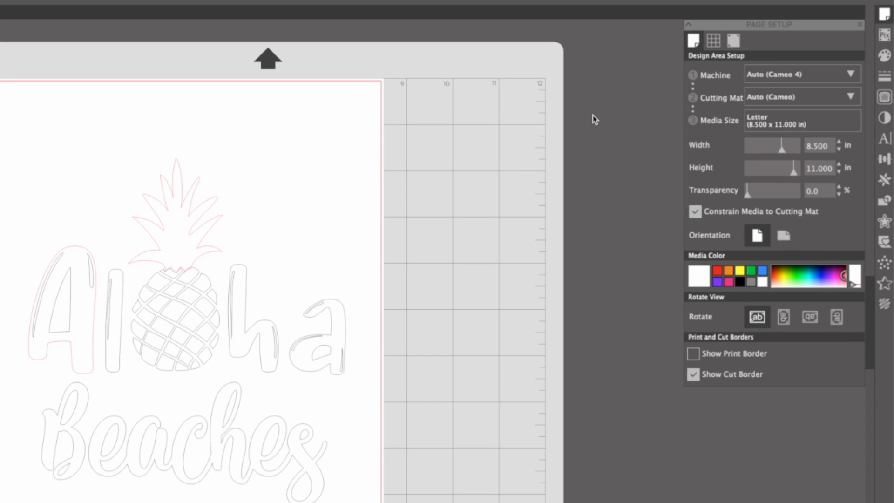
pyautogui.click(882, 38)
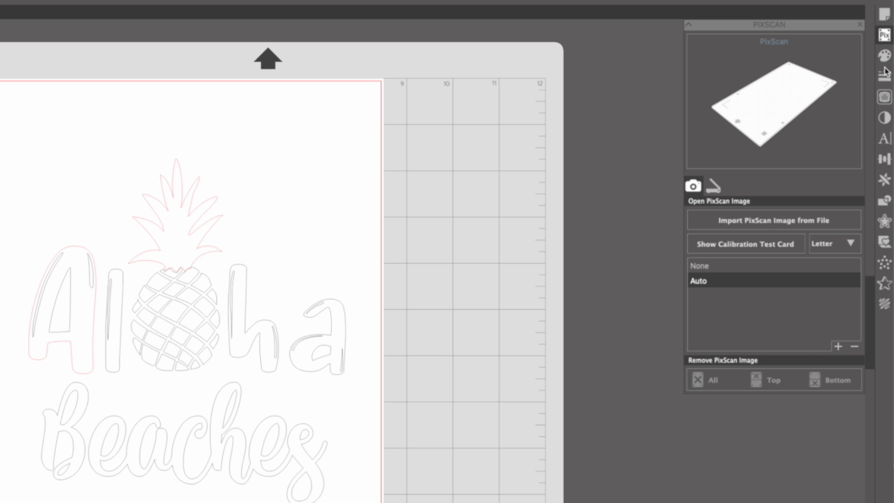
# Fill the pineapple's leafy crown with green (22A954).
pyautogui.click(884, 60)
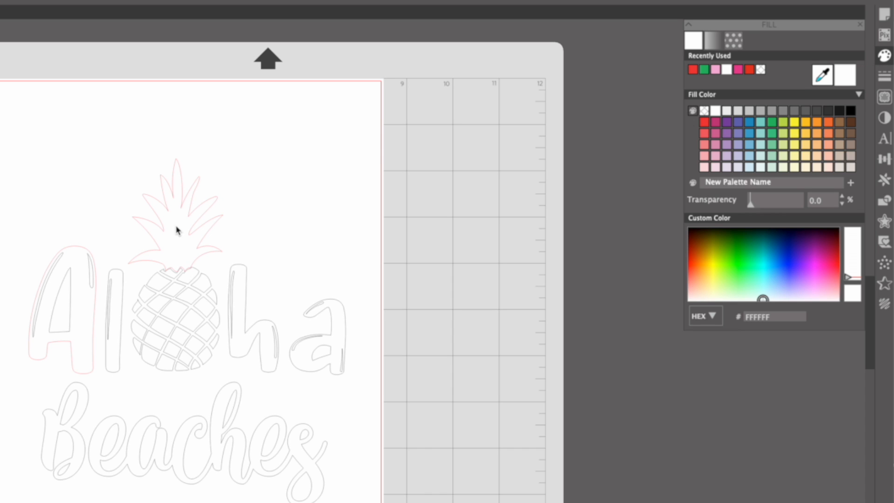
pyautogui.click(177, 250)
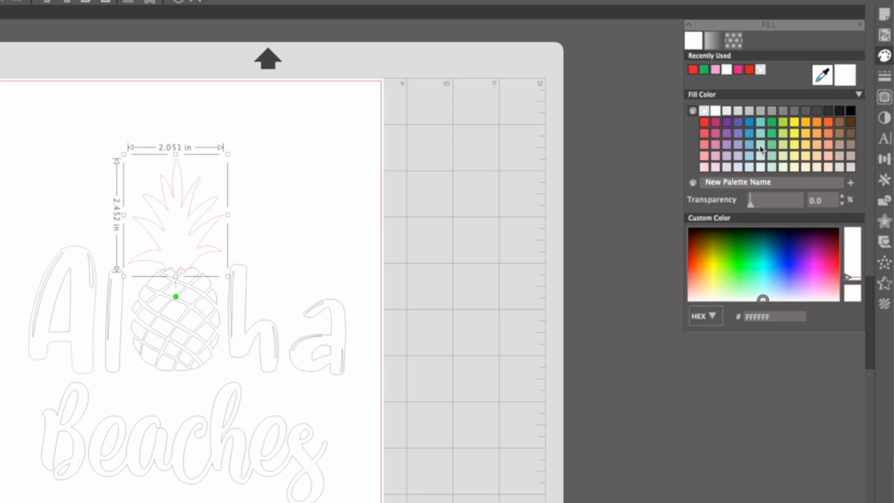
pyautogui.click(774, 123)
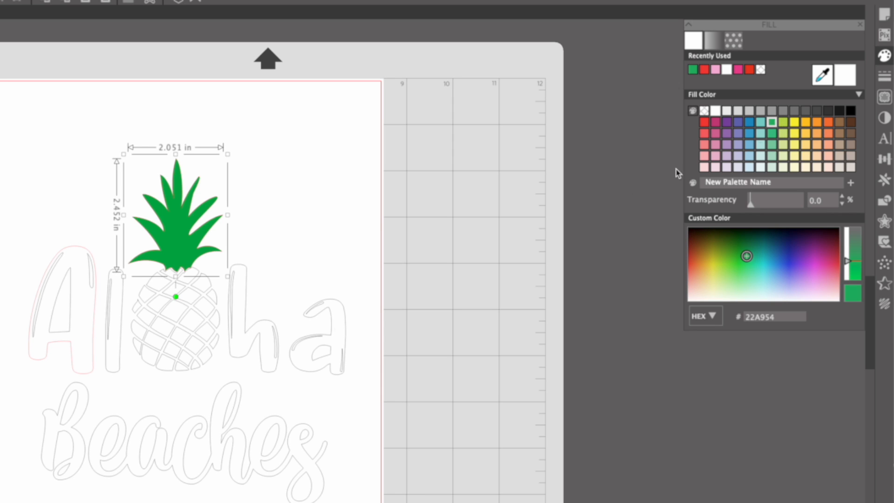
pyautogui.click(383, 223)
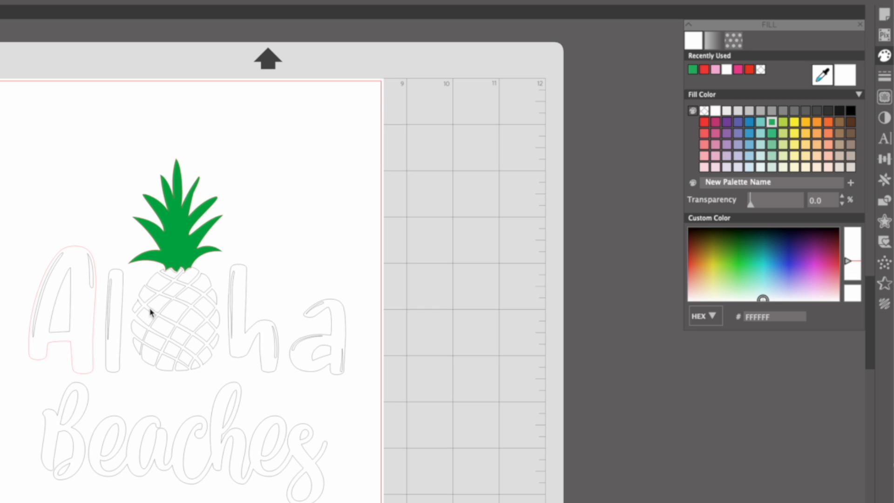
# Select the pineapple body's segments together and fill them with yellow (F7EF28).
pyautogui.moveTo(217, 375); pyautogui.dragTo(149, 292)
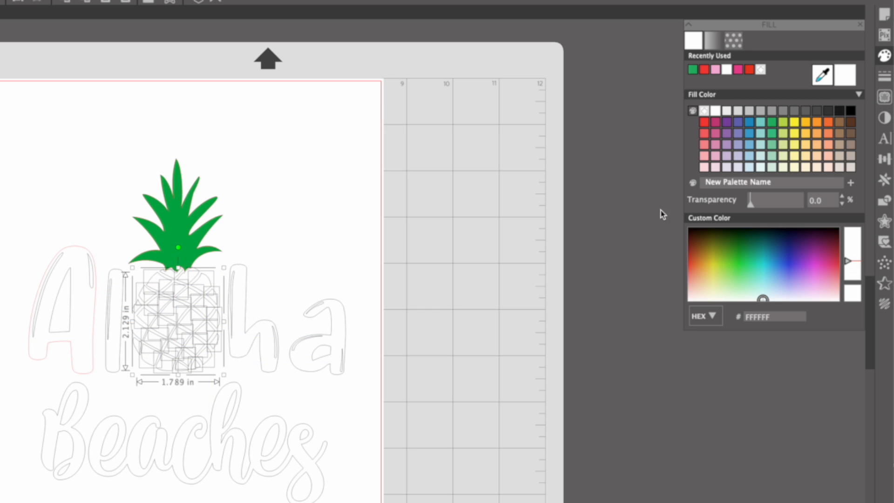
pyautogui.click(795, 124)
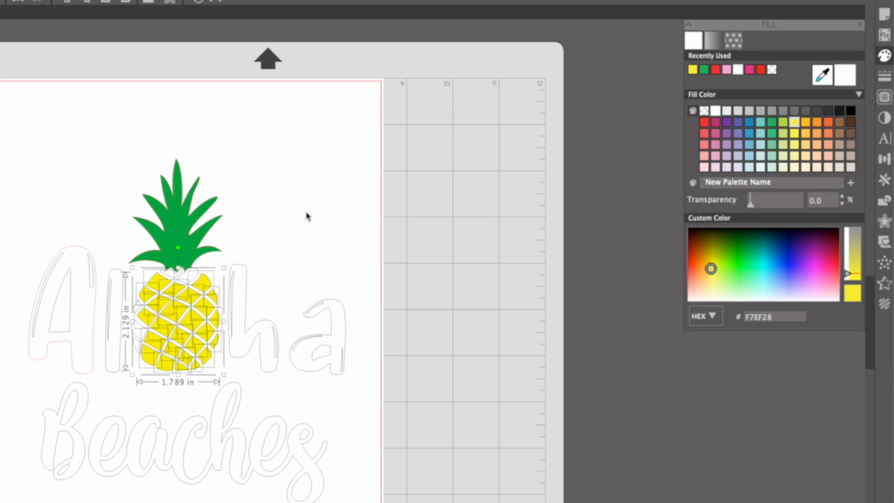
pyautogui.click(230, 236)
# Fill the remaining unfilled segments along the pineapple body's top and left edge with the same yellow (F7EF28).
pyautogui.click(175, 278)
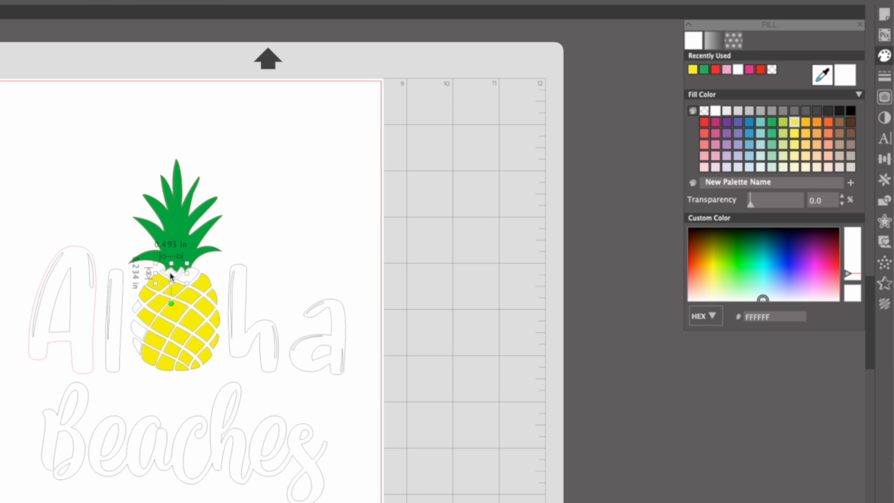
pyautogui.keyDown('shift'); pyautogui.click(194, 281); pyautogui.keyUp('shift')
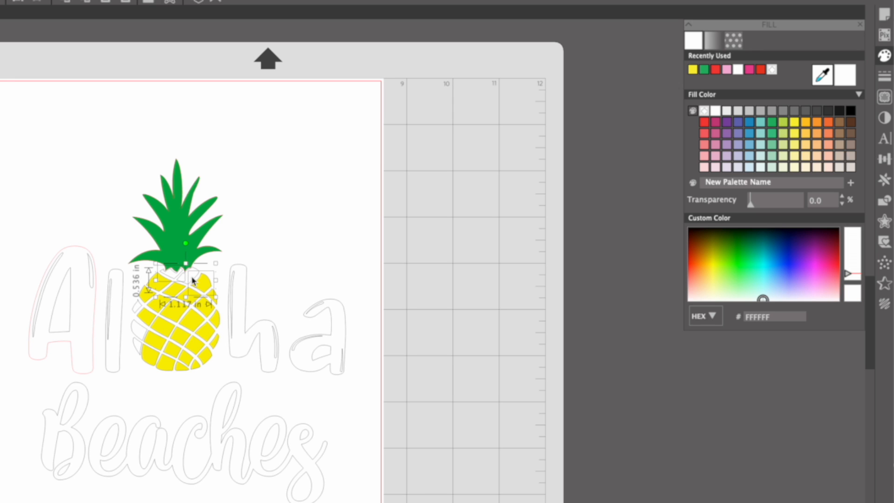
pyautogui.keyDown('shift'); pyautogui.click(141, 305); pyautogui.keyUp('shift')
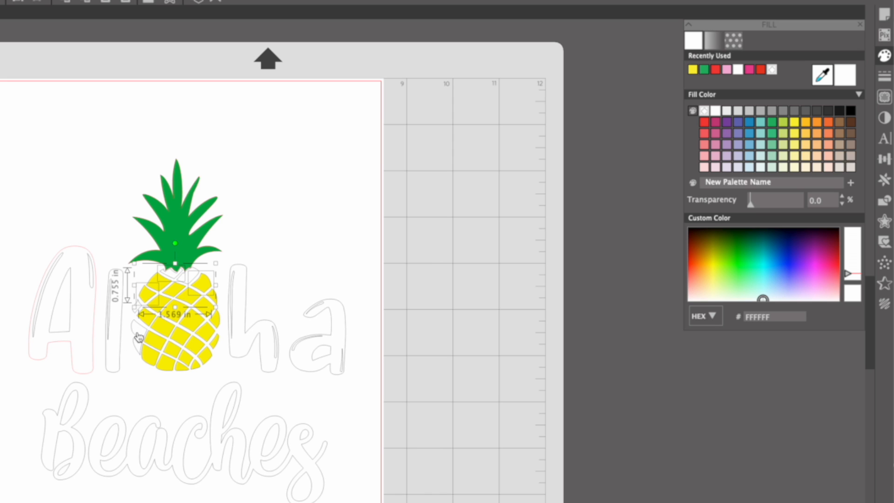
pyautogui.keyDown('shift'); pyautogui.click(139, 332); pyautogui.keyUp('shift')
pyautogui.keyDown('shift'); pyautogui.click(138, 362); pyautogui.keyUp('shift')
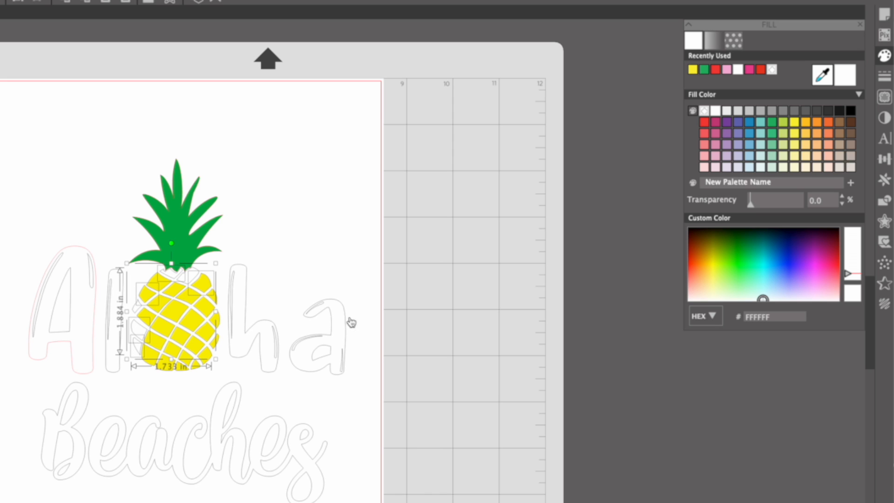
pyautogui.click(794, 122)
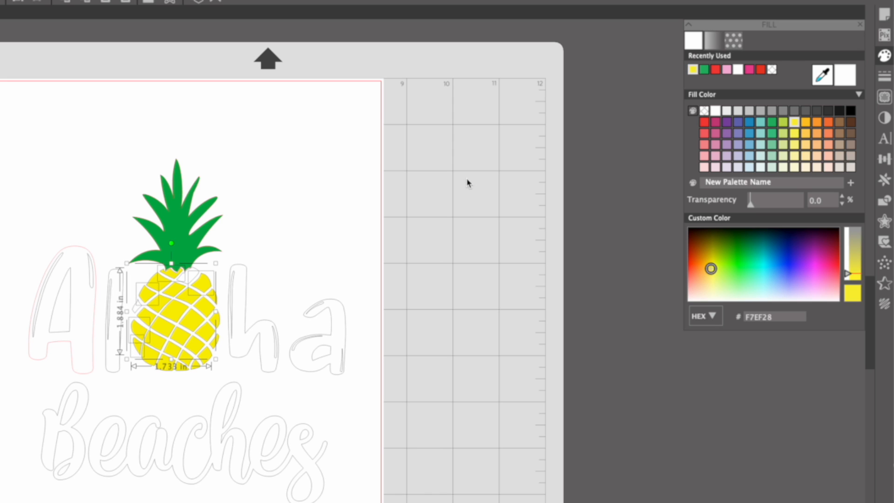
pyautogui.click(426, 190)
pyautogui.click(193, 279)
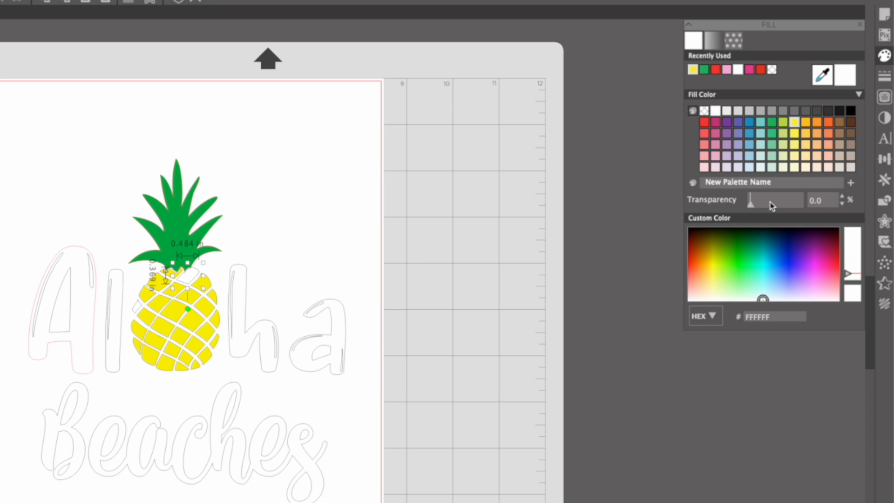
pyautogui.click(794, 123)
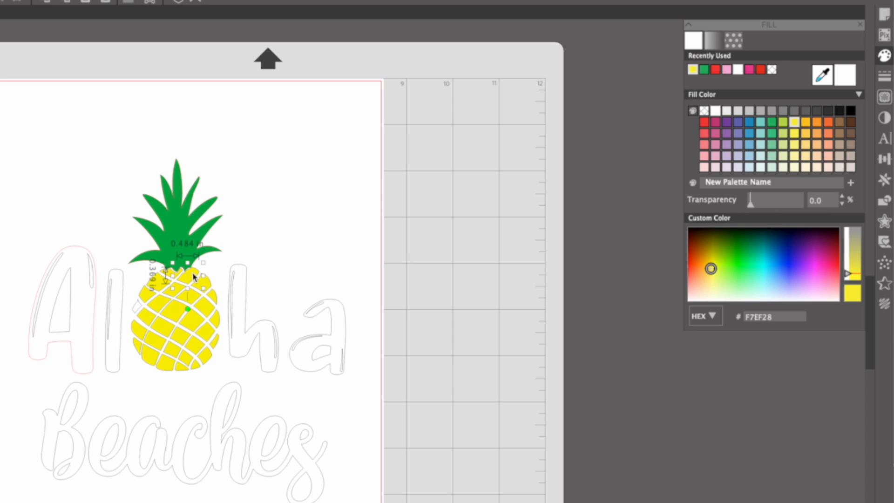
pyautogui.click(137, 307)
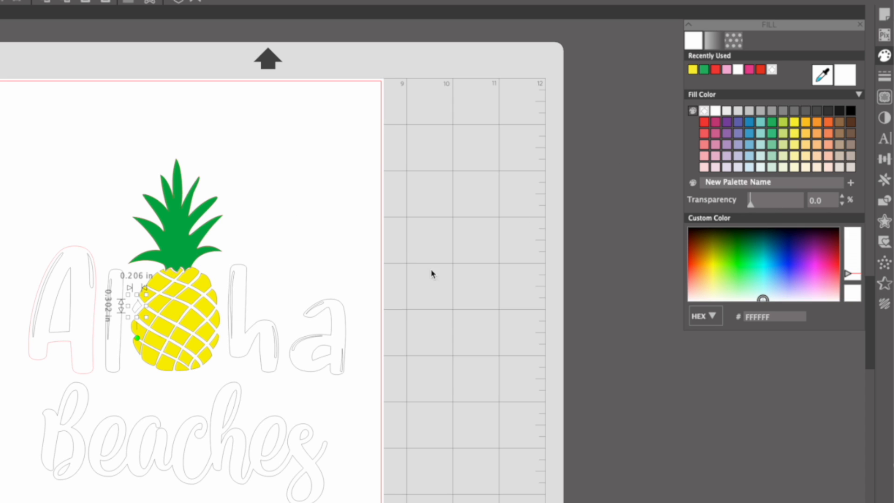
pyautogui.click(795, 124)
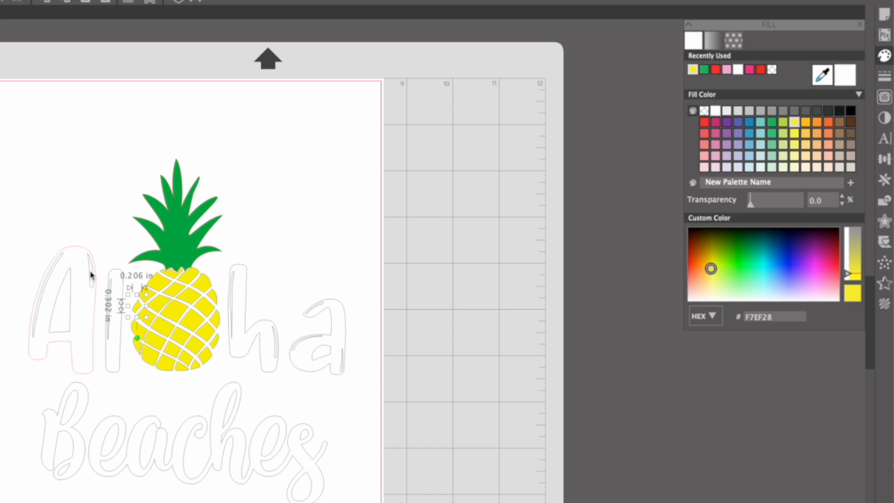
# Fill the letters A, l, h and a of Aloha together with coral (F2777D).
pyautogui.click(77, 266)
pyautogui.click(74, 251)
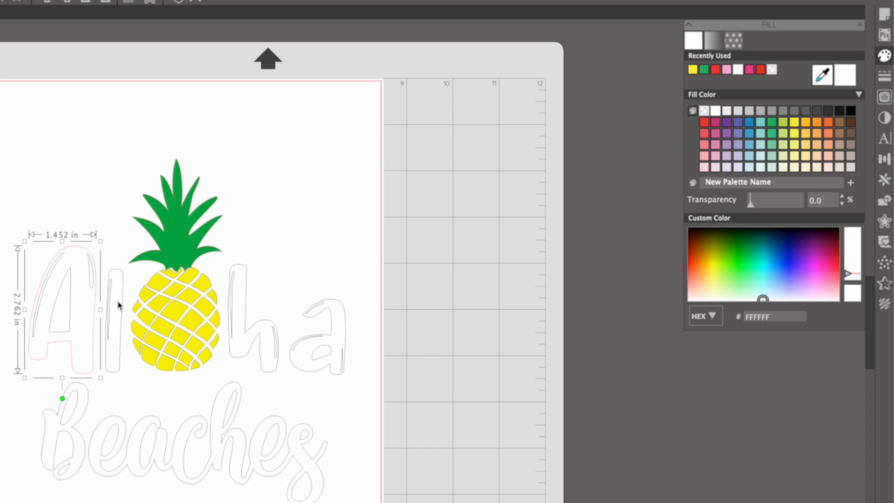
pyautogui.keyDown('shift'); pyautogui.click(118, 371); pyautogui.keyUp('shift')
pyautogui.keyDown('shift'); pyautogui.click(251, 301); pyautogui.keyUp('shift')
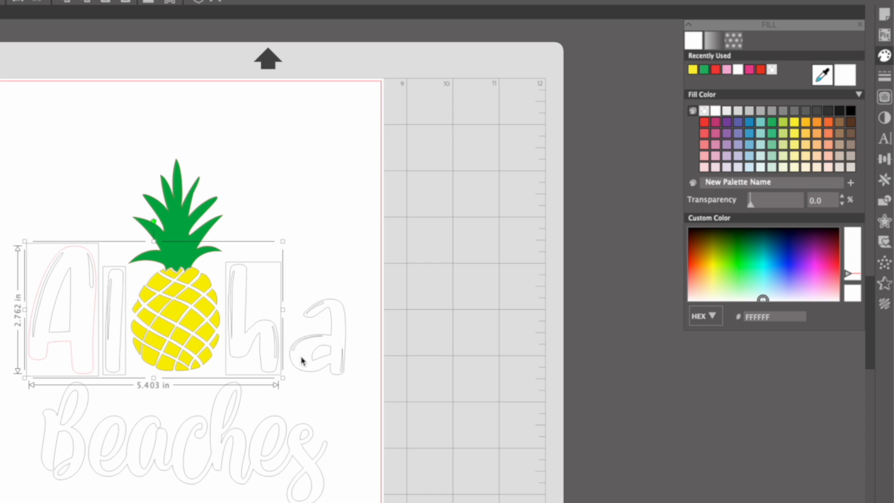
pyautogui.keyDown('shift'); pyautogui.click(307, 373); pyautogui.keyUp('shift')
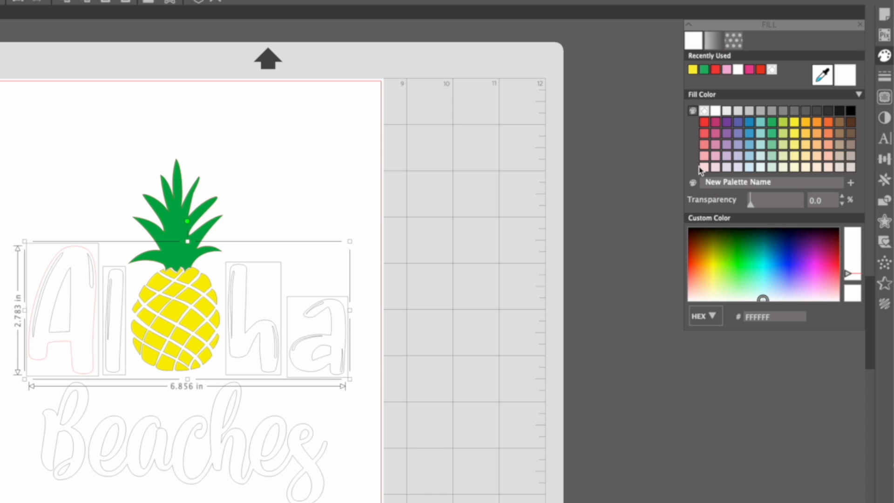
pyautogui.click(704, 146)
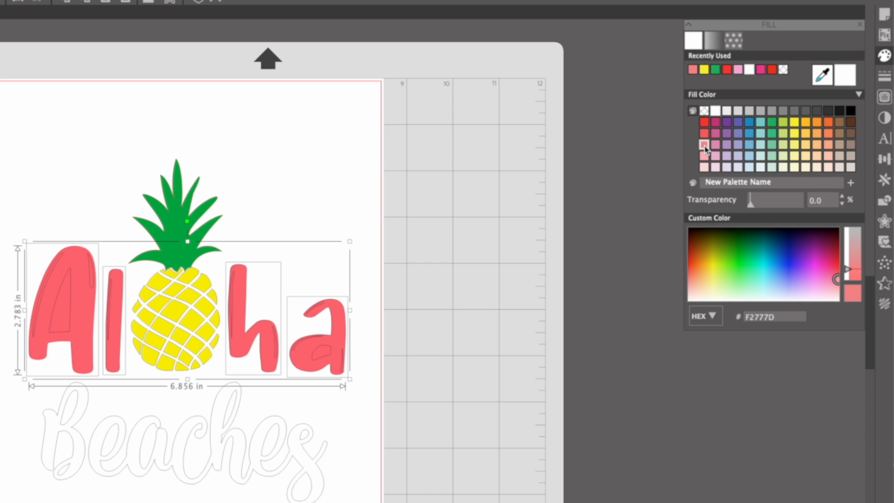
pyautogui.click(293, 184)
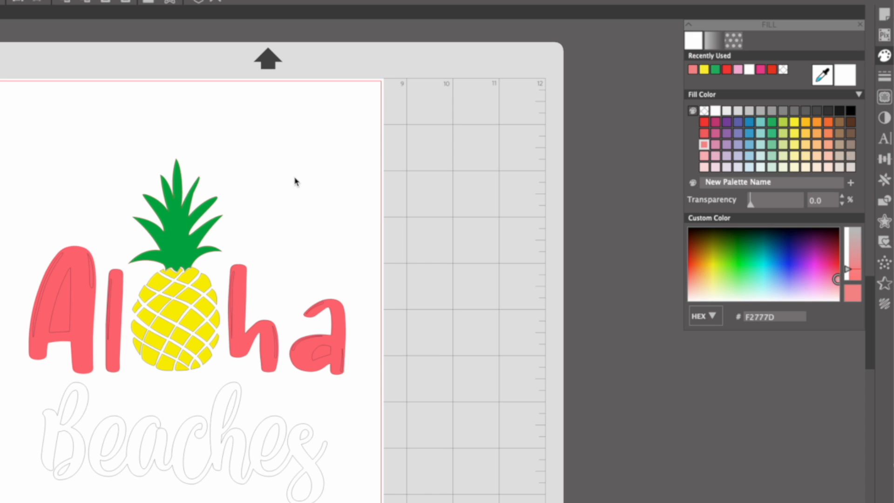
pyautogui.click(66, 318)
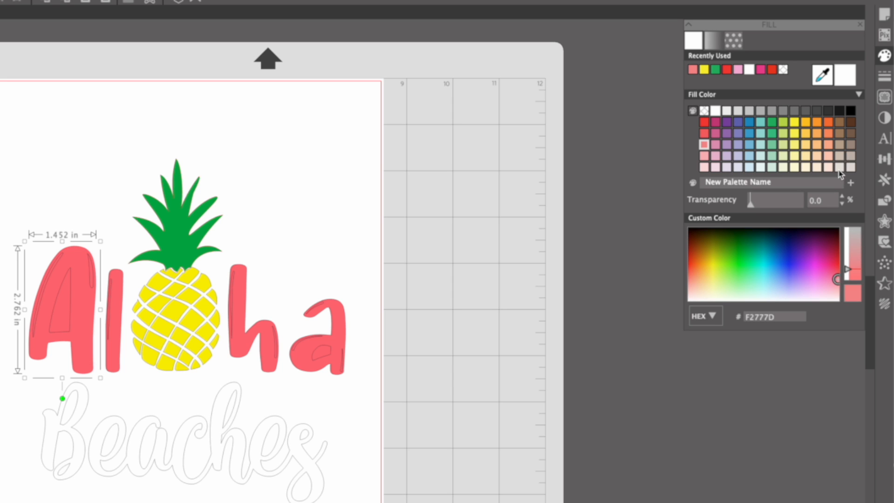
pyautogui.click(691, 299)
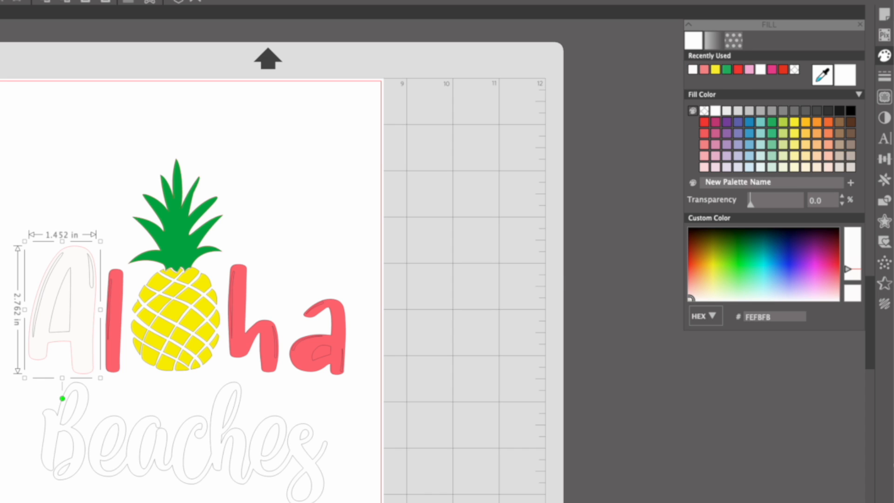
pyautogui.hotkey('ctrl', 'z')
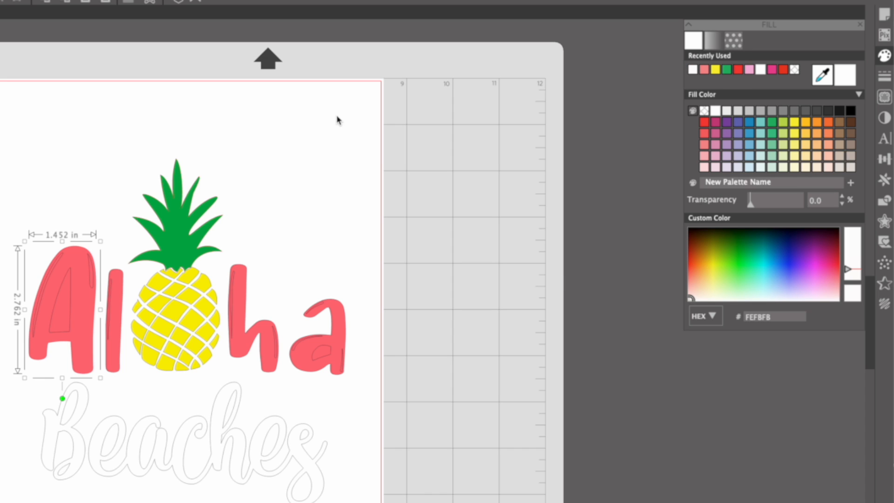
# Fill the letter A's inner opening with FDF4EF, its right highlight with FCEDE7 and its left highlight with FBECD8.
pyautogui.click(51, 316)
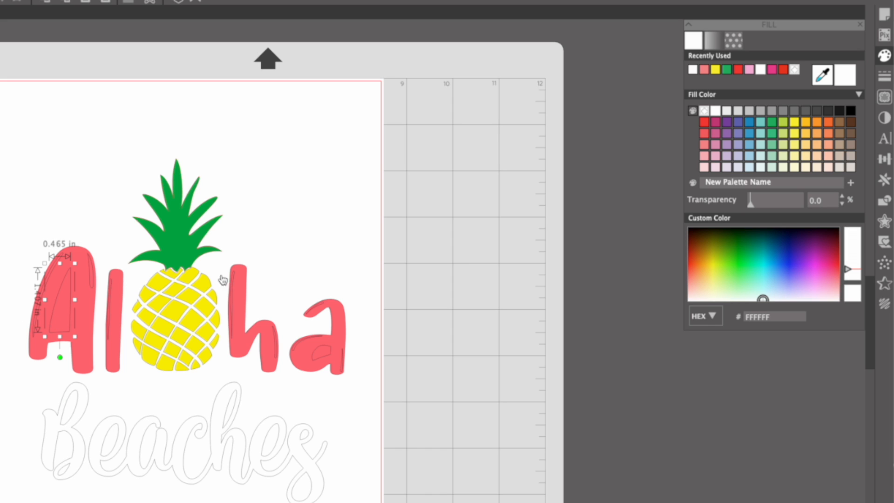
pyautogui.click(695, 299)
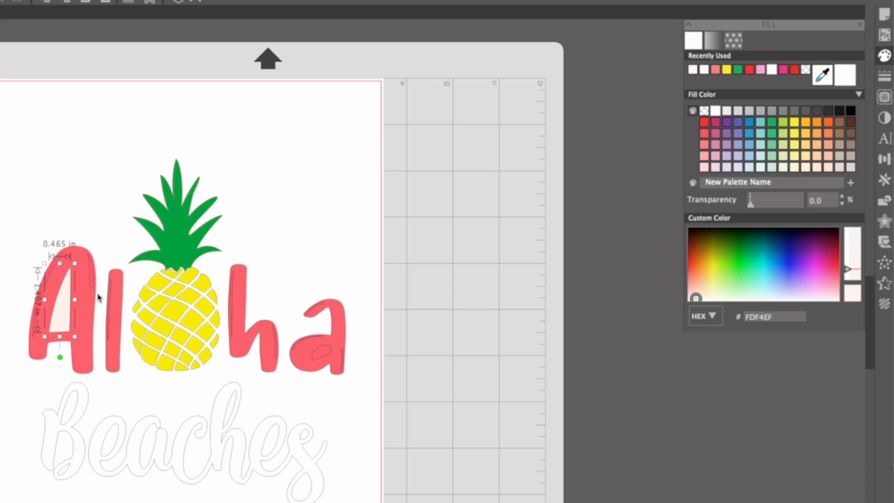
pyautogui.click(92, 278)
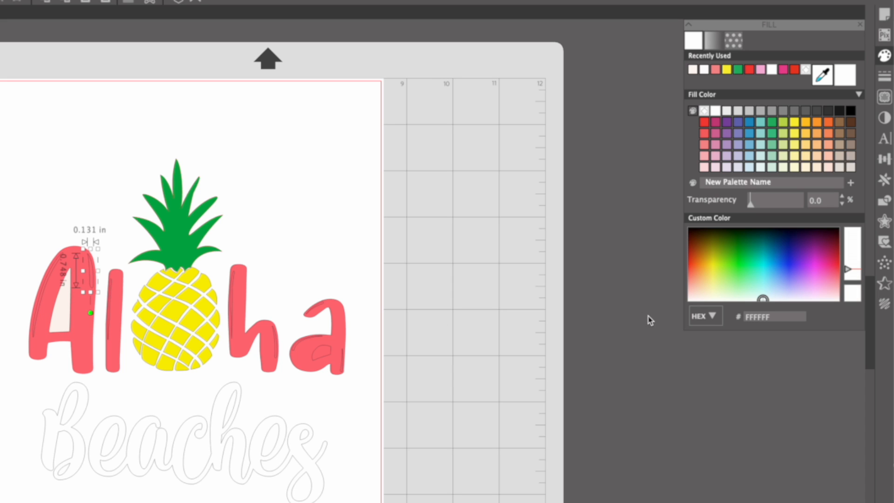
pyautogui.click(694, 297)
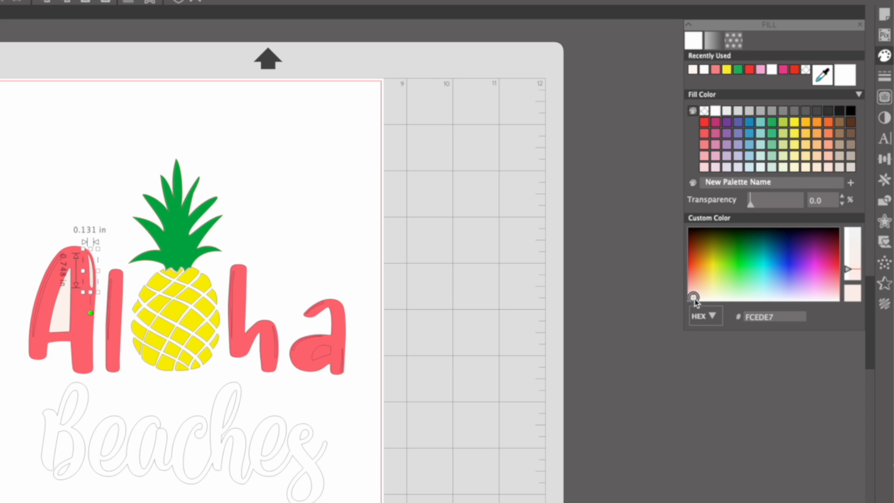
pyautogui.click(40, 300)
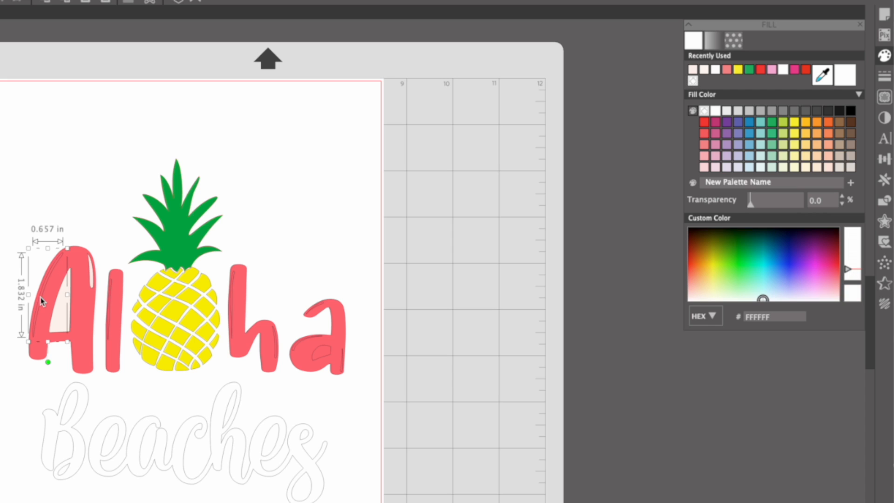
pyautogui.click(701, 295)
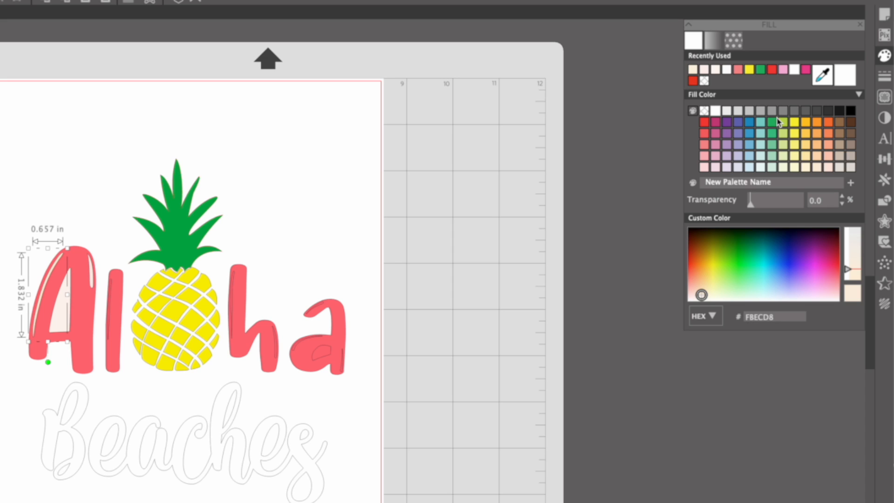
# Look through the line style, trace, image effects and text style options.
pyautogui.click(888, 78)
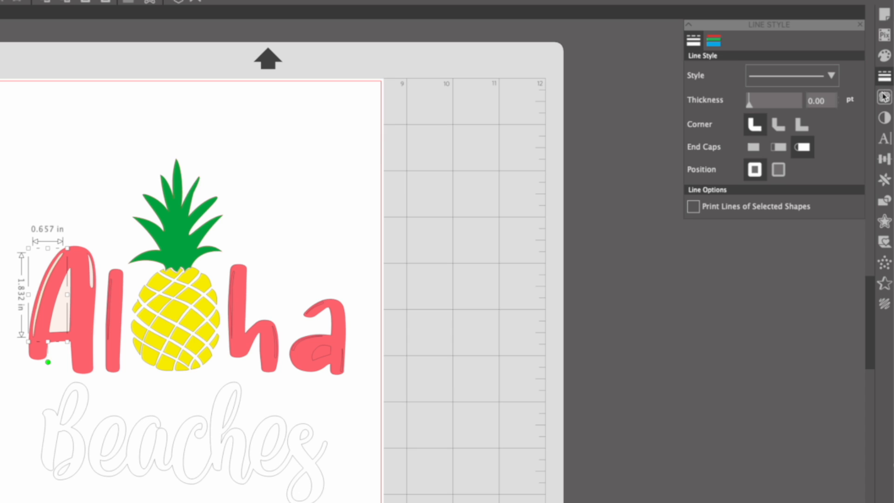
pyautogui.click(883, 97)
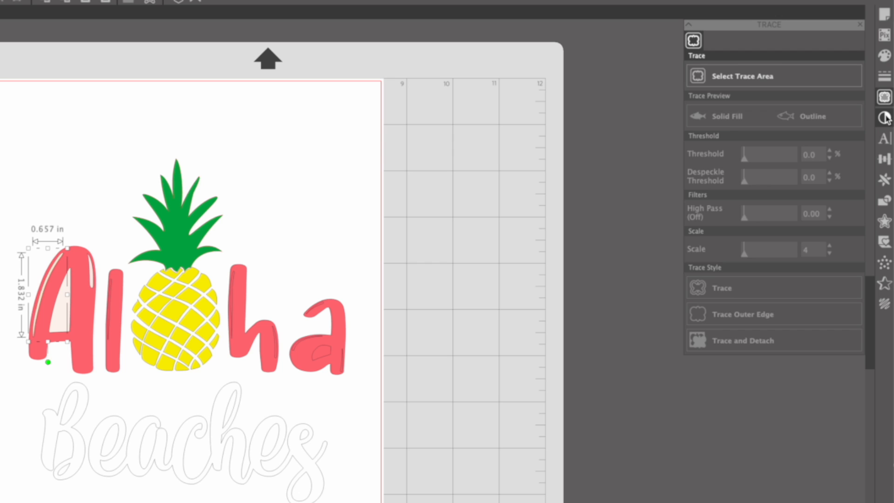
pyautogui.click(884, 117)
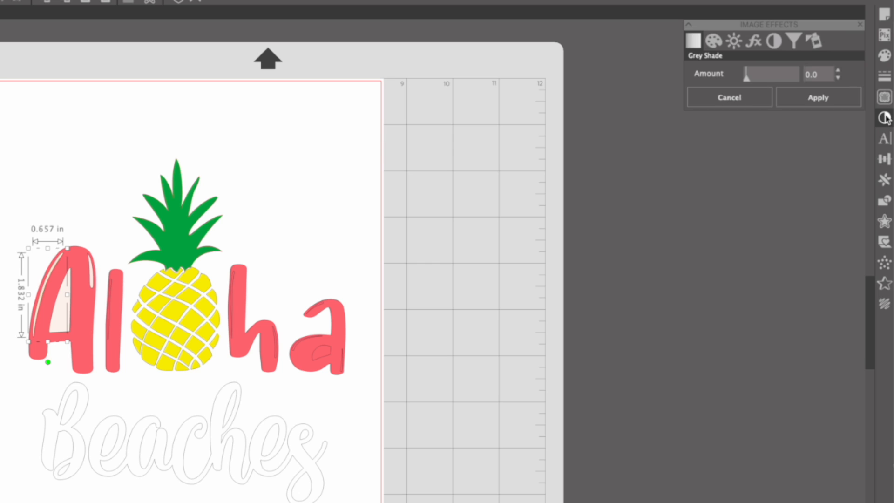
pyautogui.click(884, 138)
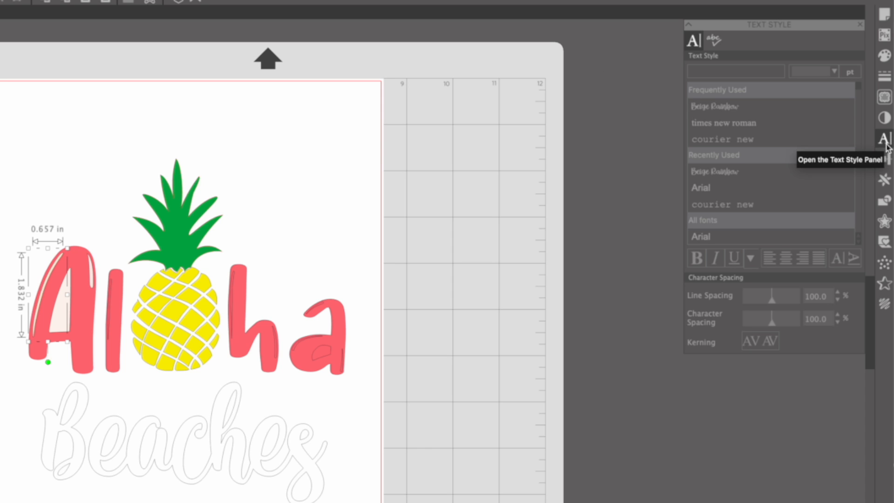
pyautogui.click(884, 159)
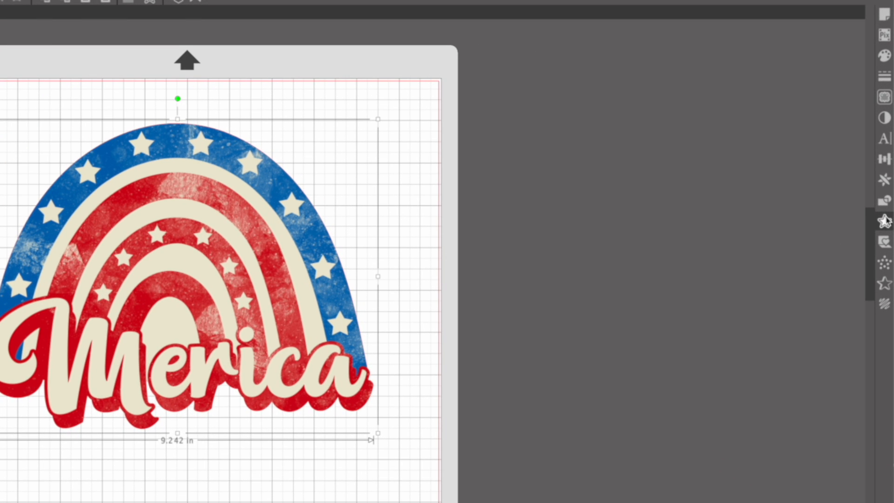
# Scale the Merica rainbow design down to about 3.5 in wide and fill the page with copies of it.
pyautogui.click(885, 181)
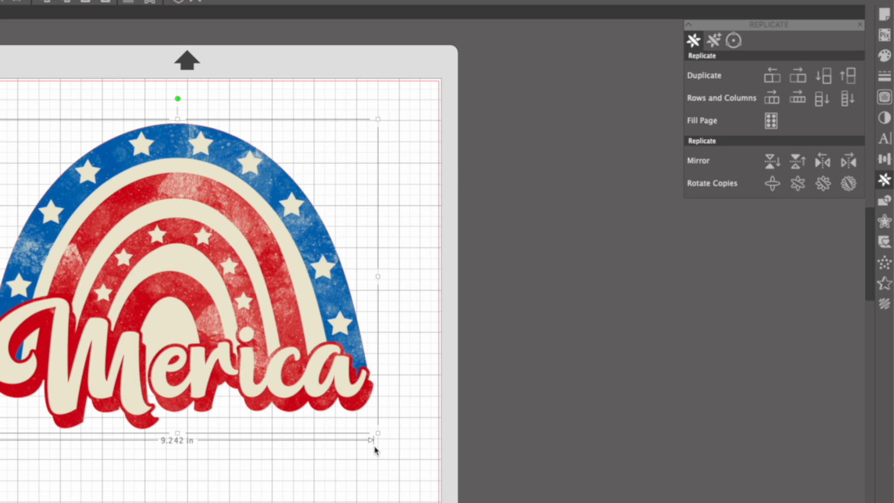
pyautogui.moveTo(377, 433); pyautogui.dragTo(134, 242)
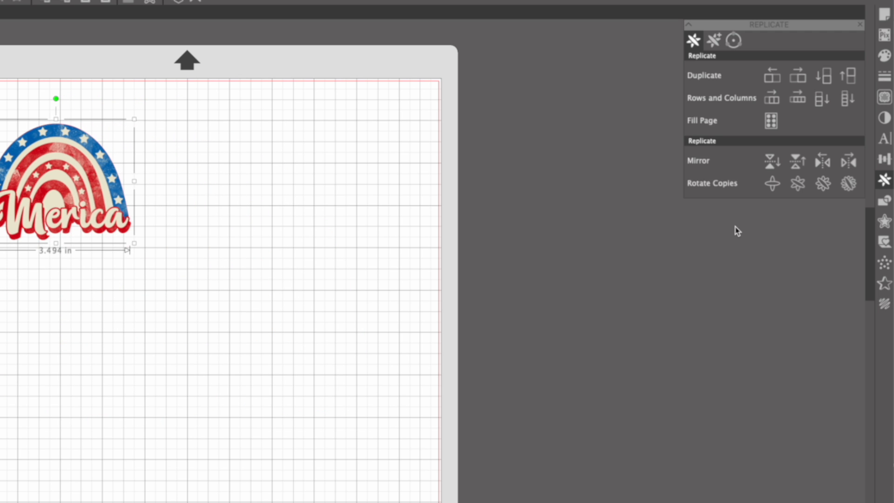
pyautogui.click(771, 122)
# Enlarge the Merica rainbow design to about 9.1 in wide and create a mirrored copy below it.
pyautogui.moveTo(134, 243); pyautogui.dragTo(370, 430)
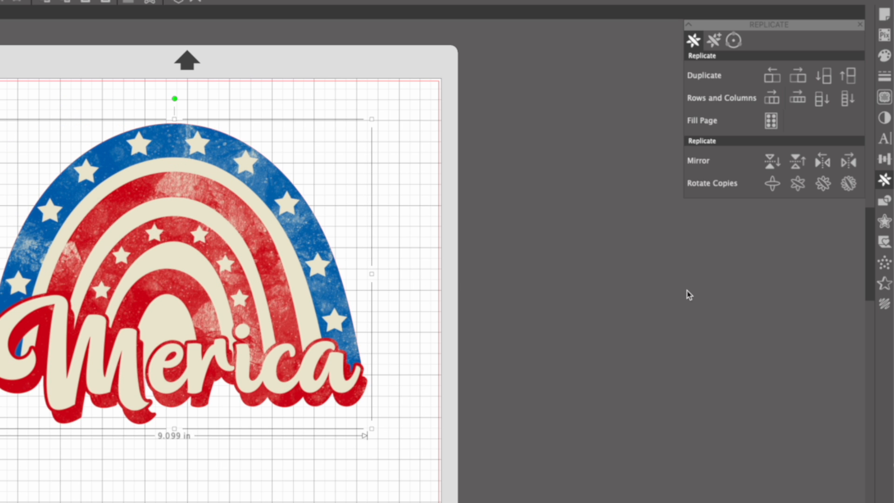
pyautogui.click(774, 163)
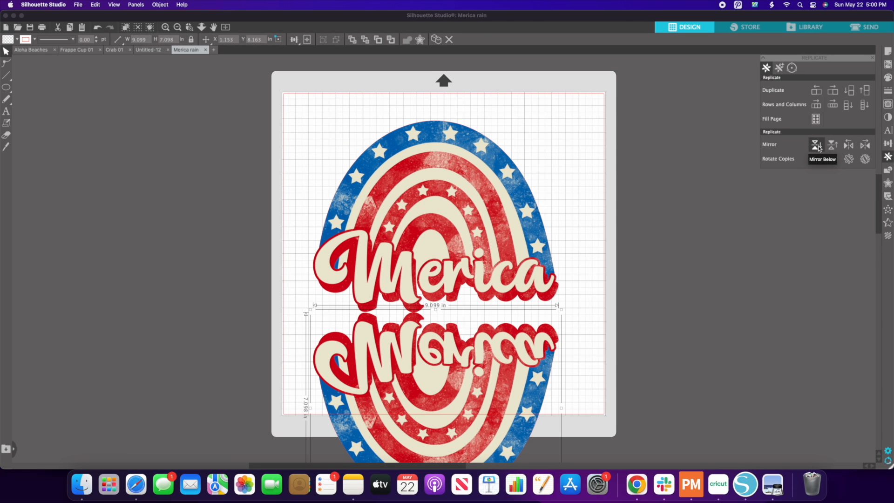
# Delete the original Merica rainbow and move the upside-down copy fully onto the page.
pyautogui.scroll(-3, 559, 259)
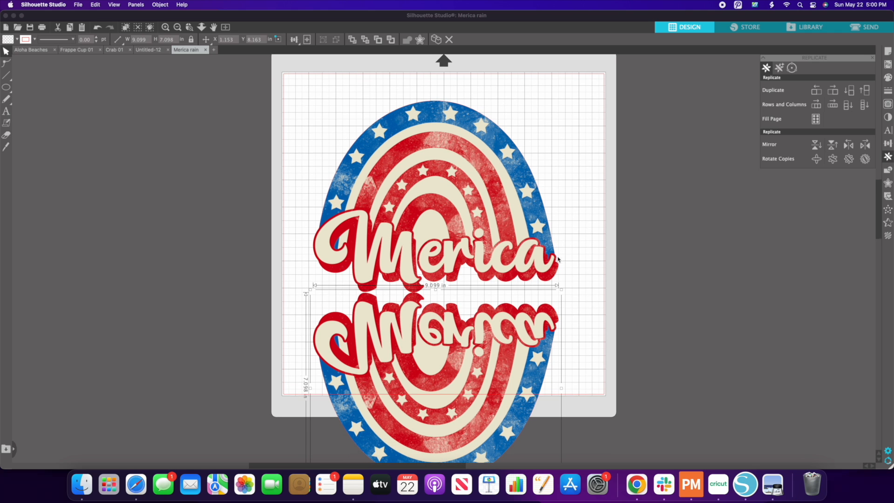
pyautogui.click(509, 215)
pyautogui.press('Delete')
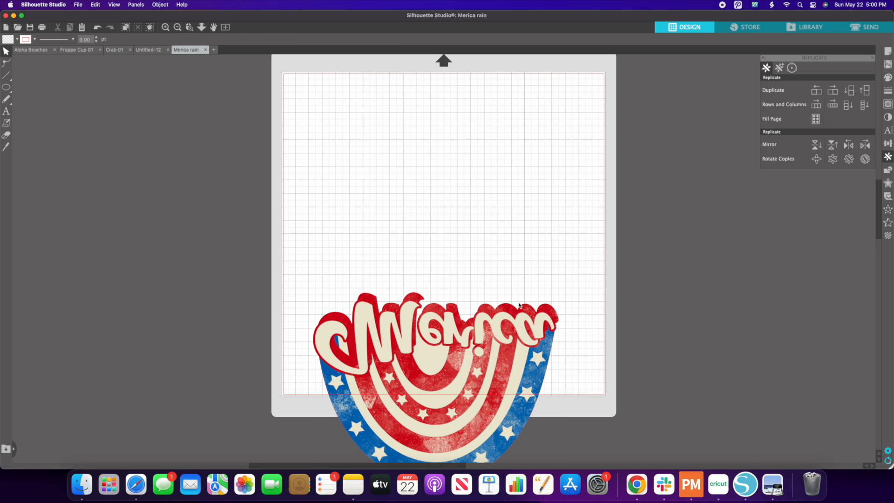
pyautogui.moveTo(526, 355); pyautogui.dragTo(539, 170)
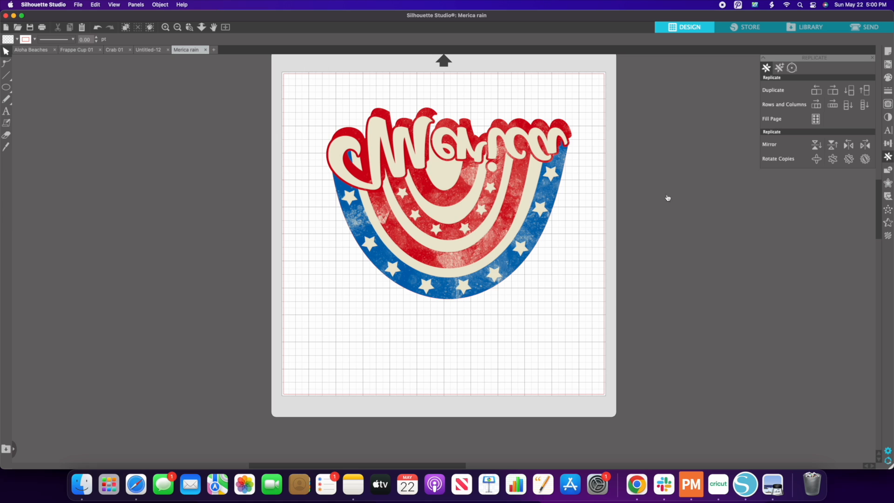
# Create a mirrored copy of the upside-down Merica rainbow to its left.
pyautogui.click(845, 148)
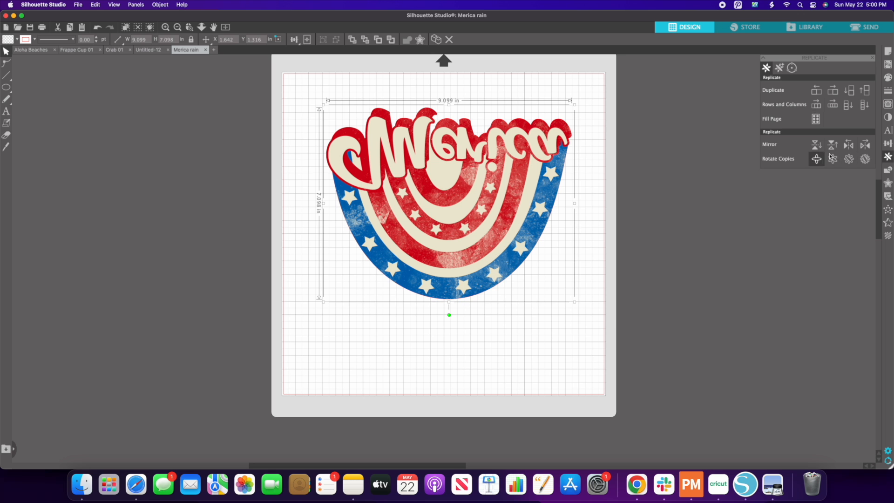
pyautogui.click(848, 148)
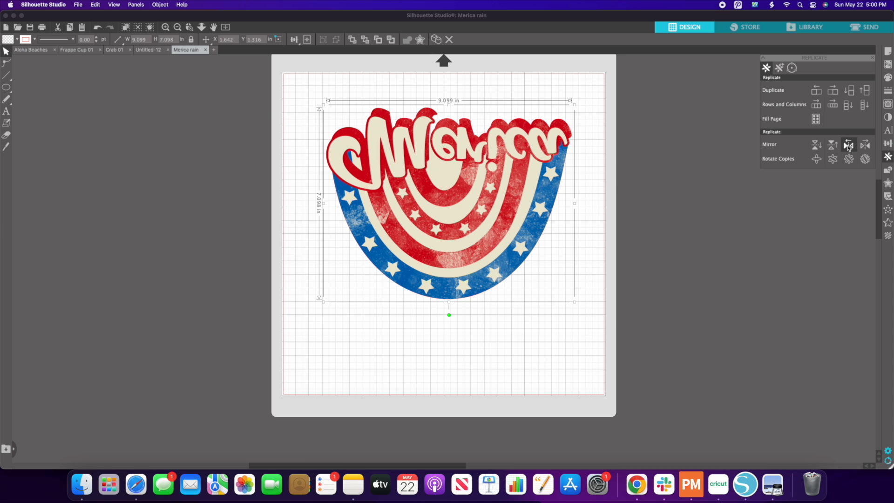
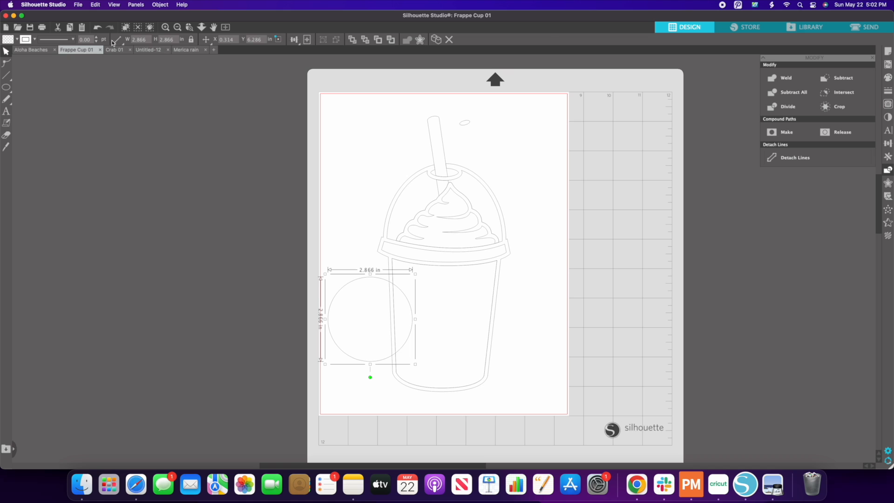
# Undo the recent edits to the frappe cup design so the circle and straw-top ellipse return to their original places.
pyautogui.click(96, 28)
pyautogui.click(96, 28)
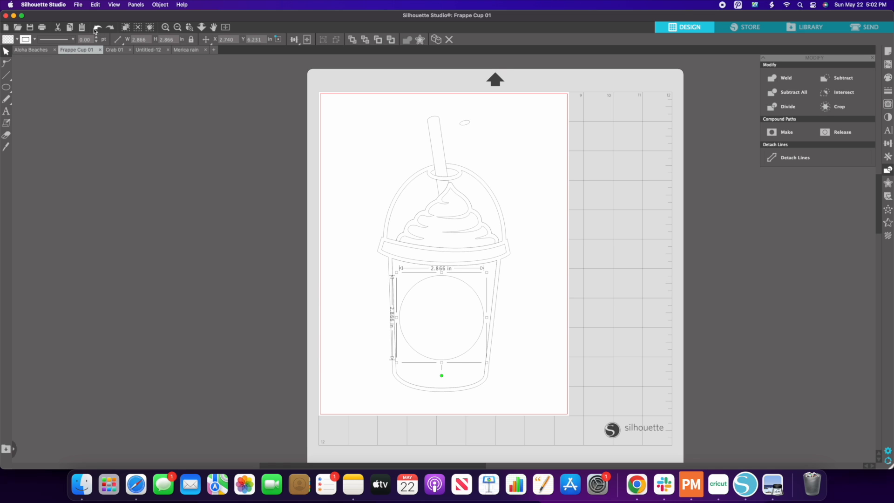
pyautogui.click(96, 28)
pyautogui.click(96, 28)
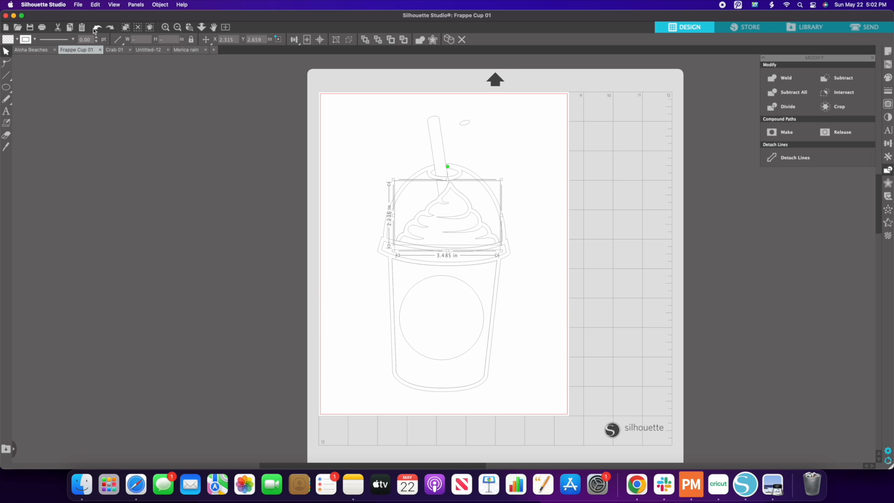
pyautogui.click(96, 28)
pyautogui.click(96, 28)
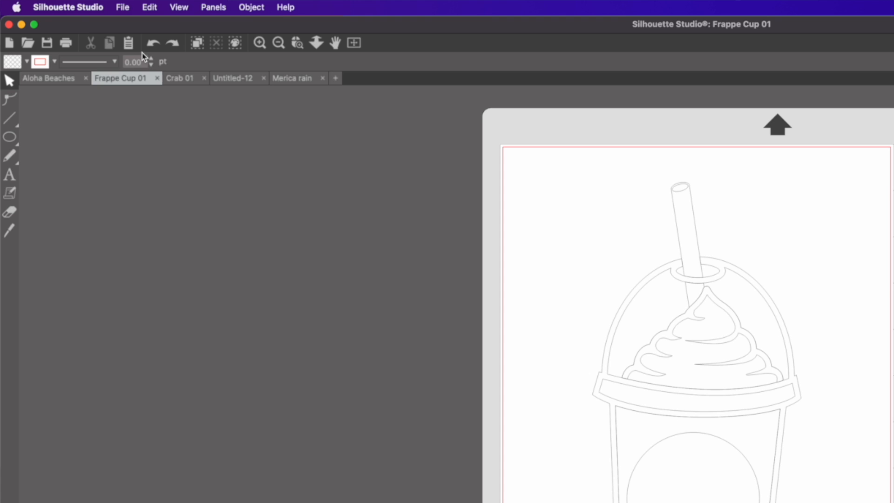
# Combine all pieces of the frappe cup into one compound path and shift the whole cup slightly downward.
pyautogui.click(197, 43)
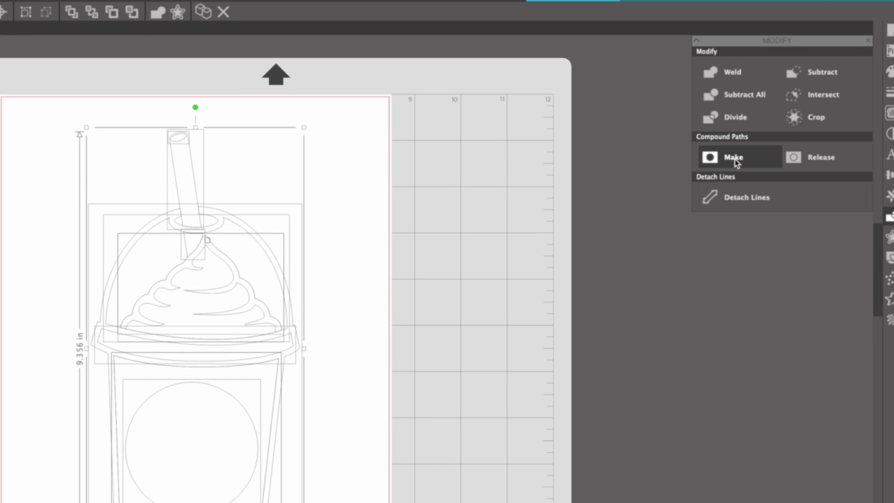
pyautogui.click(733, 157)
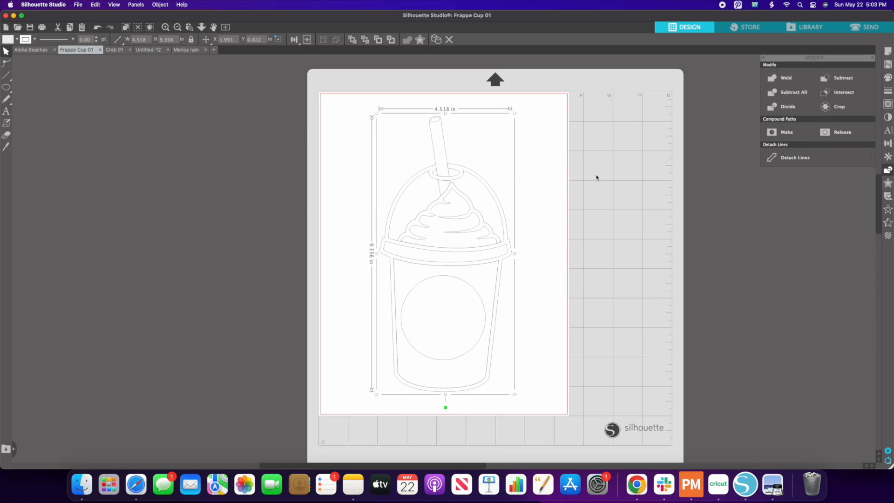
pyautogui.moveTo(484, 184)
pyautogui.mouseDown()
pyautogui.moveTo(263, 206)
pyautogui.moveTo(568, 197)
pyautogui.moveTo(450, 190)
pyautogui.moveTo(486, 187)
pyautogui.mouseUp()
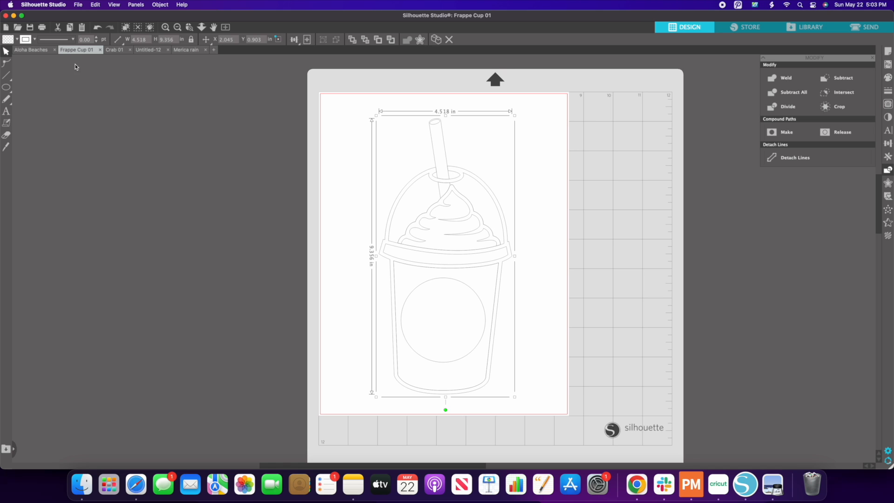
# In the Aloha Beaches document, select the whole design and make it one compound path.
pyautogui.click(32, 50)
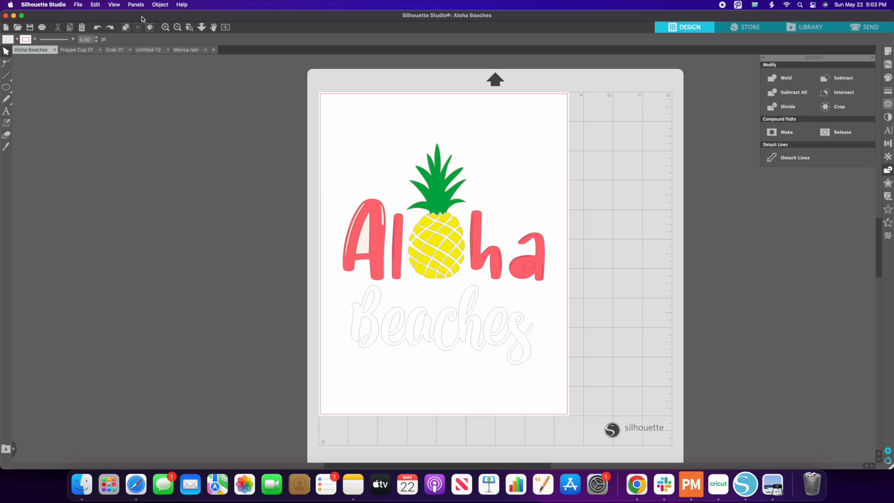
pyautogui.click(126, 28)
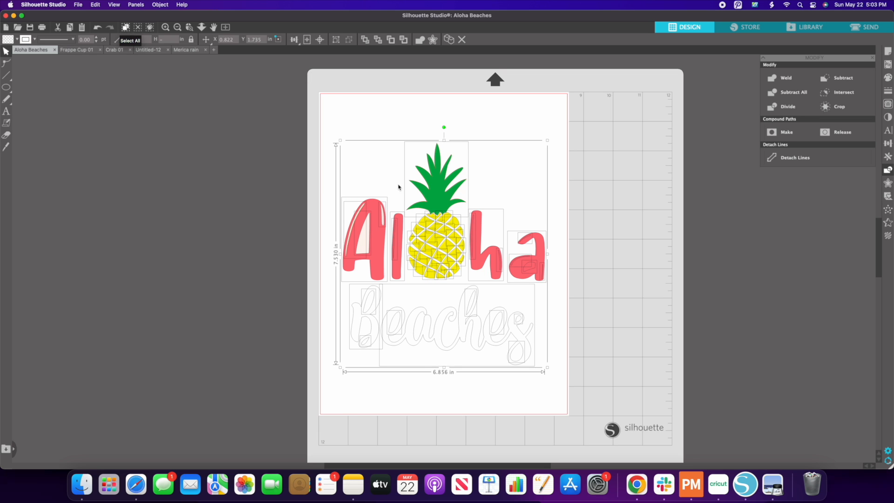
pyautogui.click(459, 99)
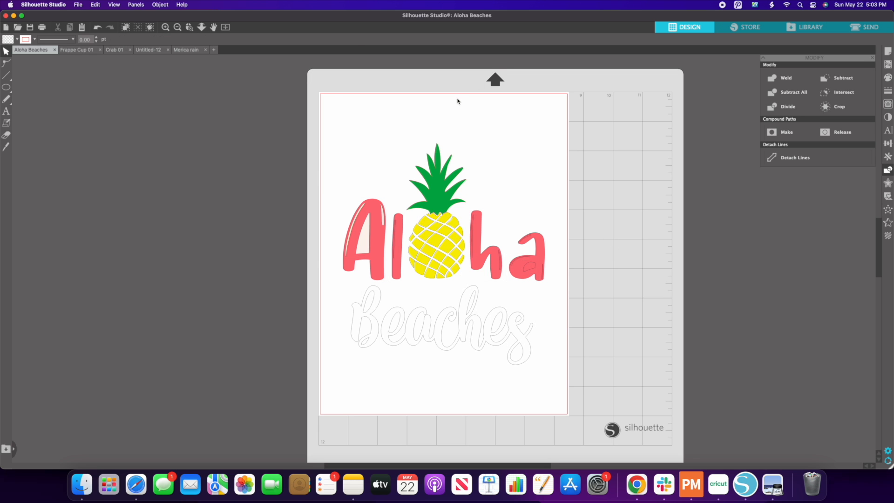
pyautogui.moveTo(336, 103); pyautogui.dragTo(545, 394)
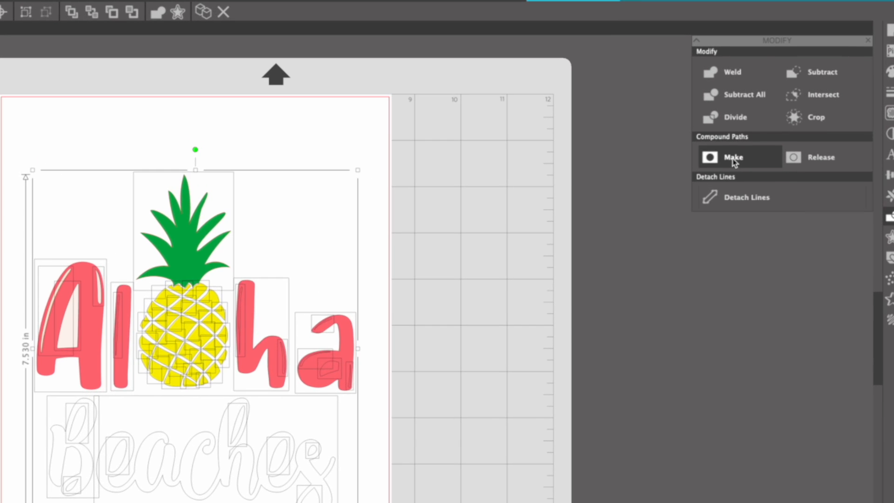
pyautogui.click(733, 161)
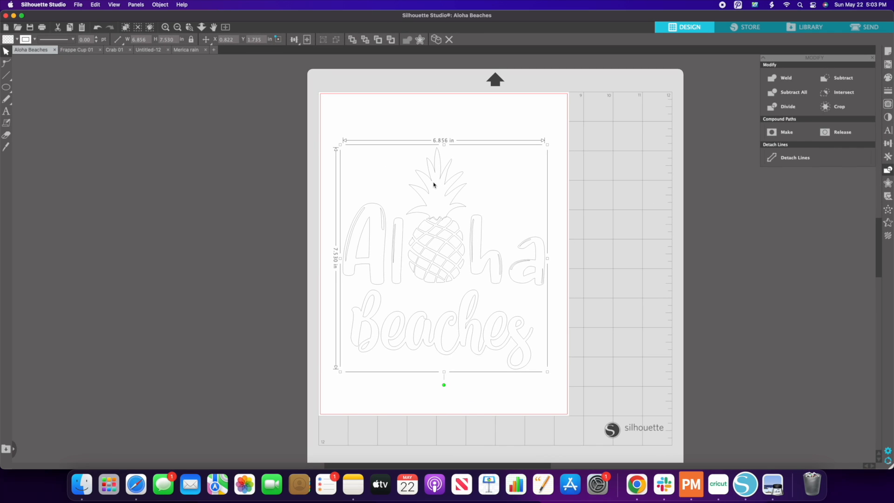
# Nudge the Aloha Beaches design slightly left and up on the page and fill it with solid black.
pyautogui.moveTo(439, 179)
pyautogui.mouseDown()
pyautogui.moveTo(473, 177)
pyautogui.moveTo(431, 180)
pyautogui.mouseUp()
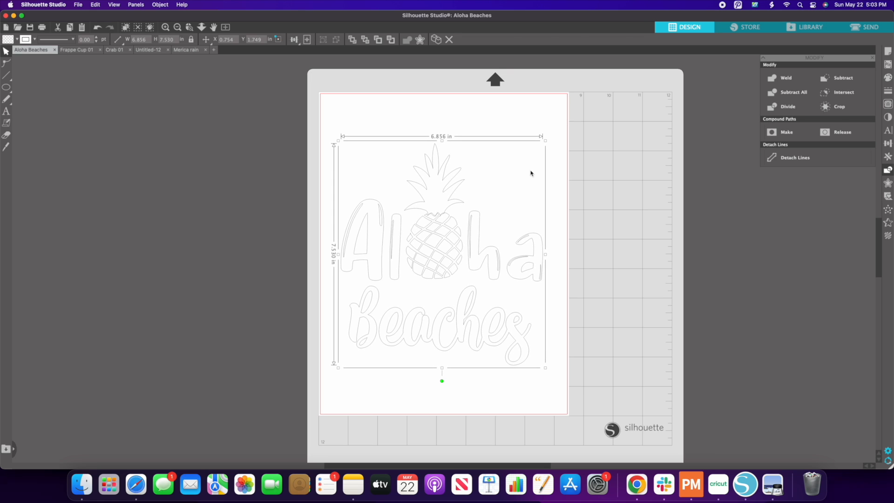
pyautogui.click(888, 77)
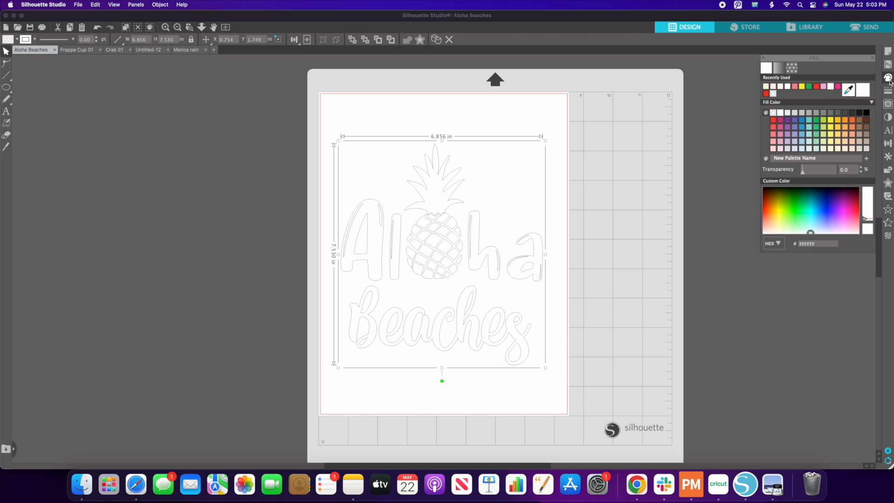
pyautogui.click(865, 113)
pyautogui.click(865, 113)
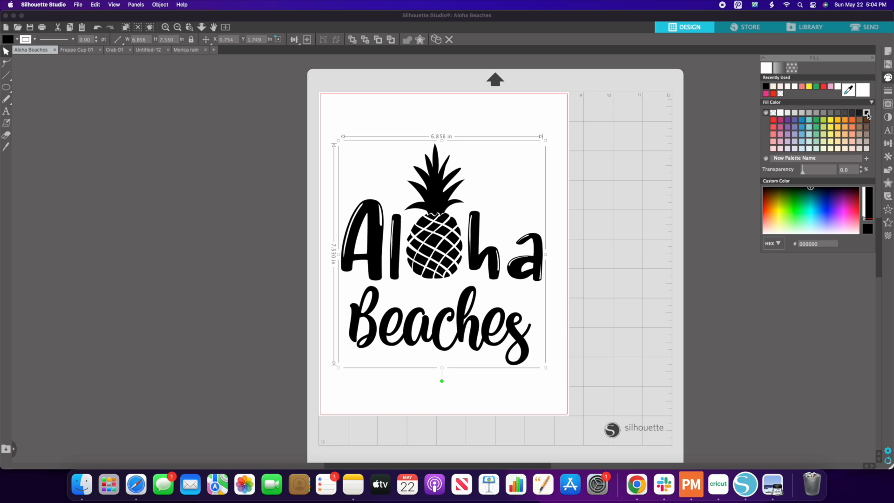
# Try releasing the black design's compound path and moving the separated pieces about 1.4 in to the left.
pyautogui.click(889, 172)
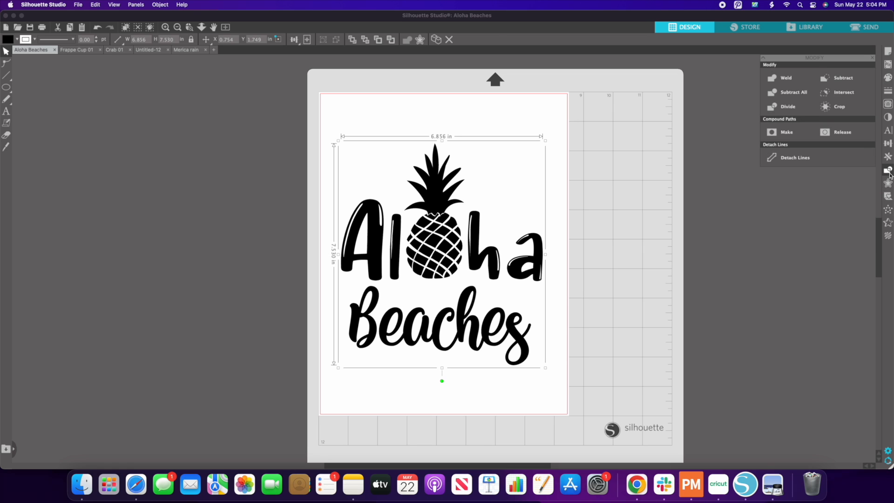
pyautogui.click(829, 133)
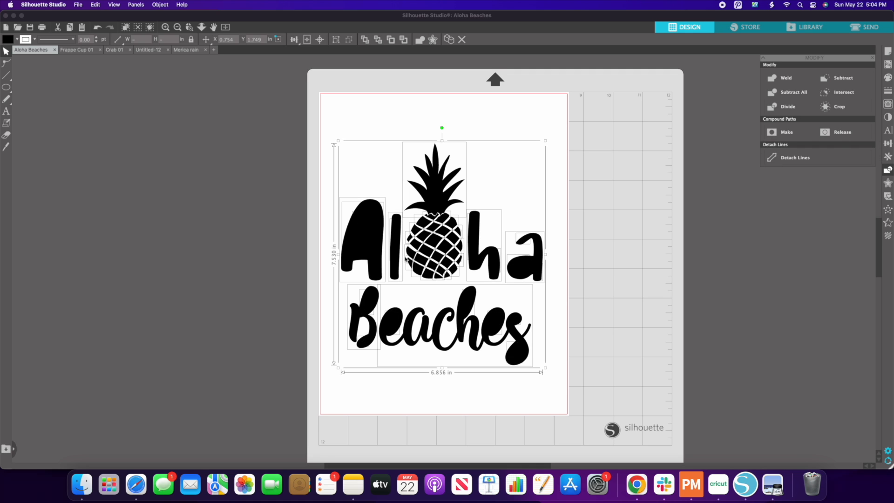
pyautogui.moveTo(350, 236); pyautogui.dragTo(307, 236)
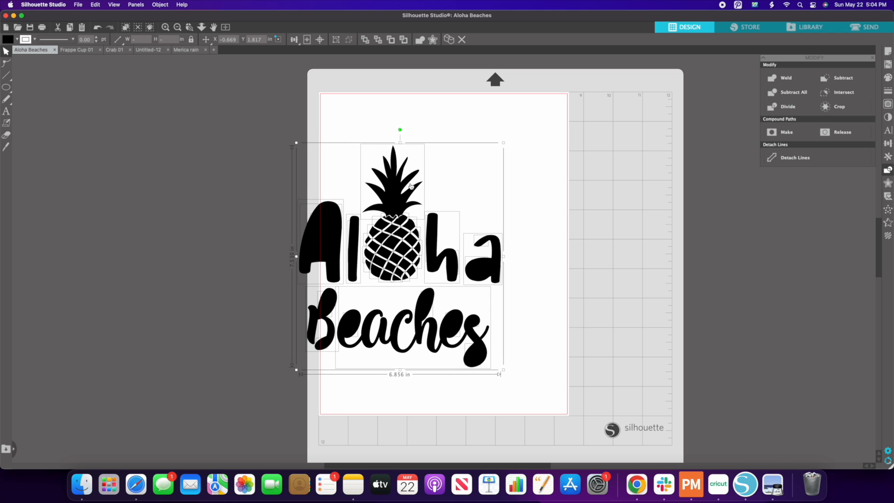
pyautogui.click(459, 179)
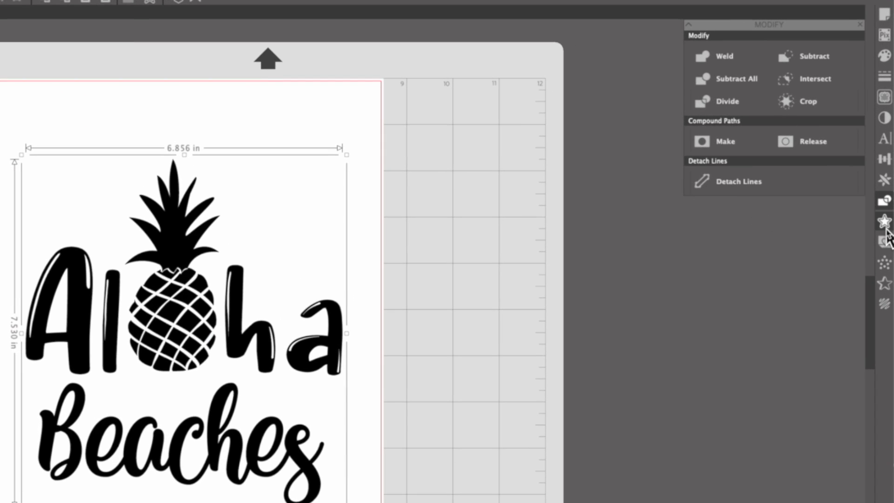
# Add an outer offset with rounded corners around the Aloha Beaches design at a distance of 0.480 in.
pyautogui.click(887, 190)
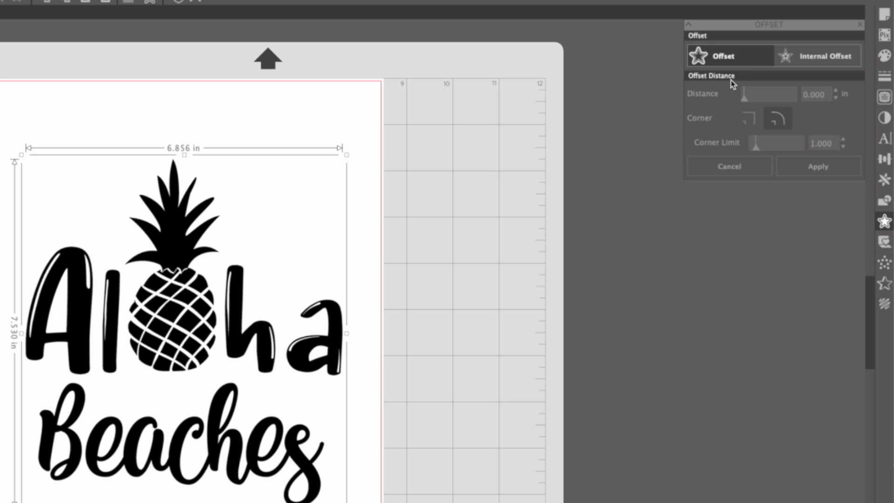
pyautogui.moveTo(744, 95); pyautogui.dragTo(769, 98)
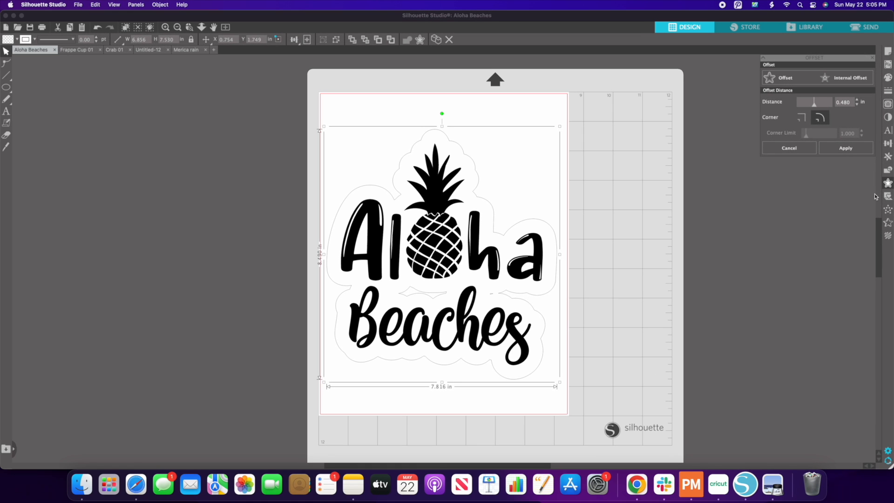
# Look through the pop-up and stipple options available for the offset design.
pyautogui.click(888, 196)
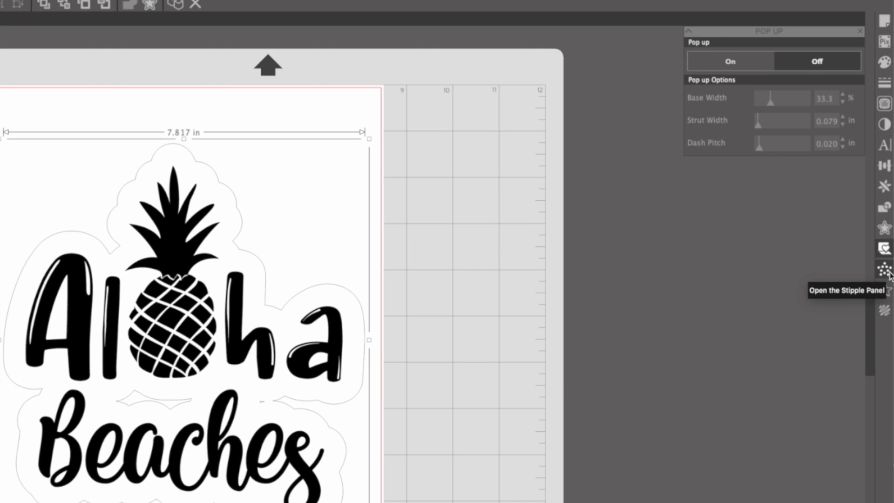
pyautogui.click(885, 270)
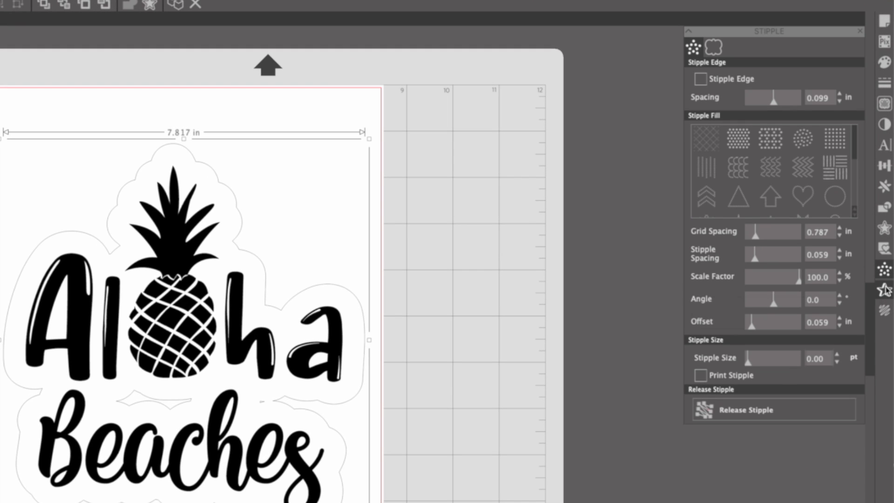
pyautogui.click(884, 290)
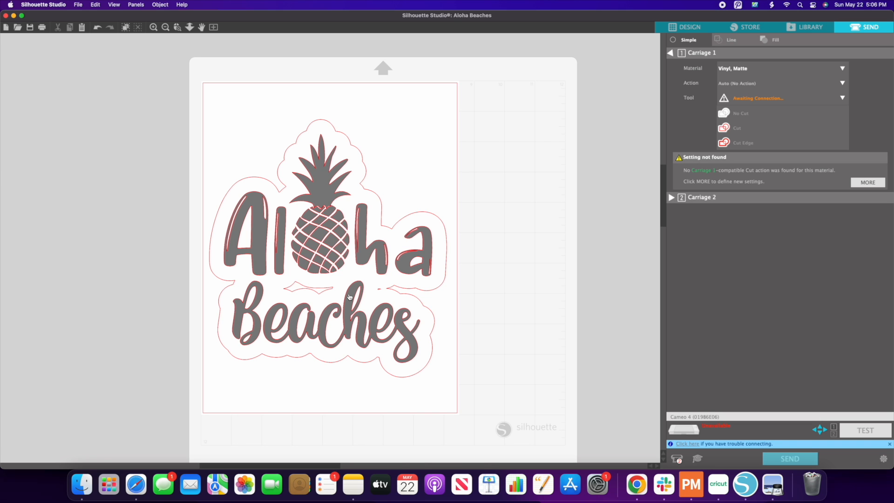
# Return to design mode and move the whole design with its offset outline upward to about Y 0.321 in.
pyautogui.click(702, 27)
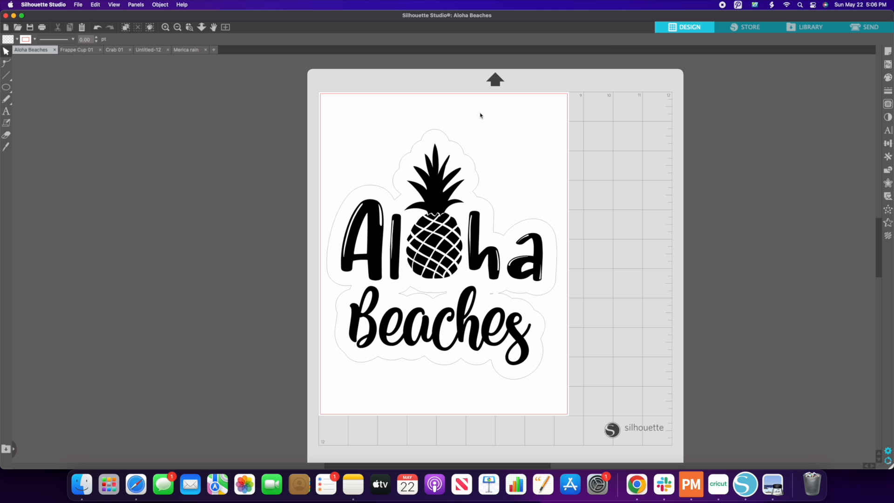
pyautogui.moveTo(331, 112); pyautogui.dragTo(545, 365)
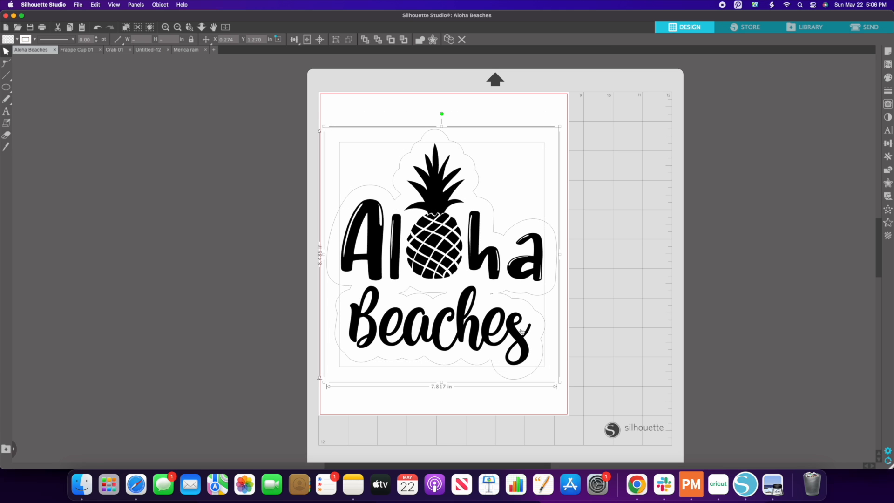
pyautogui.moveTo(522, 332); pyautogui.dragTo(524, 304)
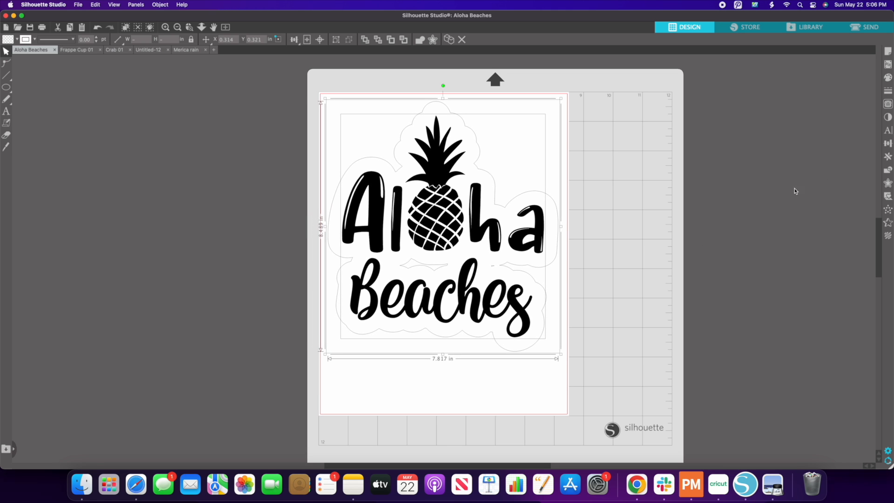
# Set the Carriage 1 cutting material for Aloha Beaches to Cardstock, Chalkboard and review the available tool actions.
pyautogui.click(866, 27)
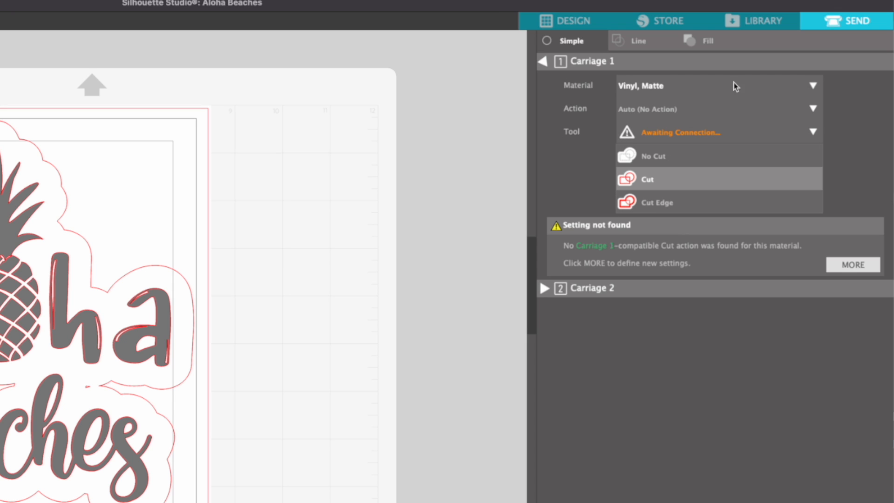
pyautogui.click(755, 87)
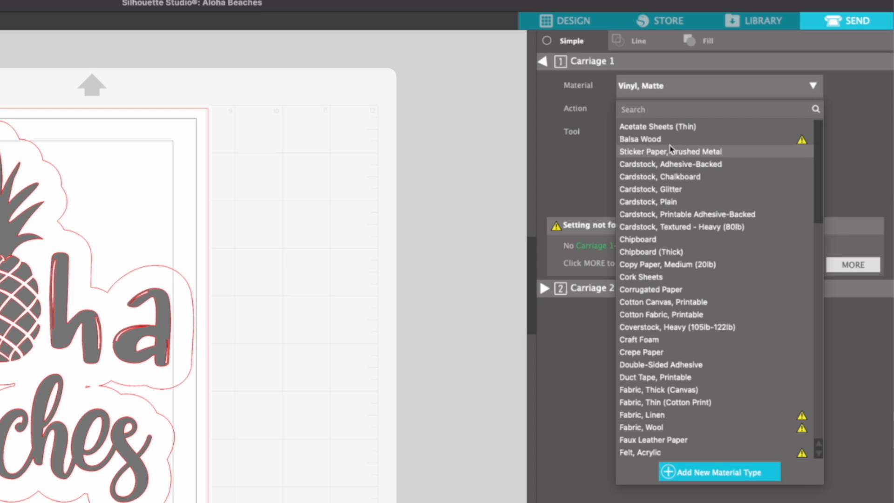
pyautogui.click(673, 178)
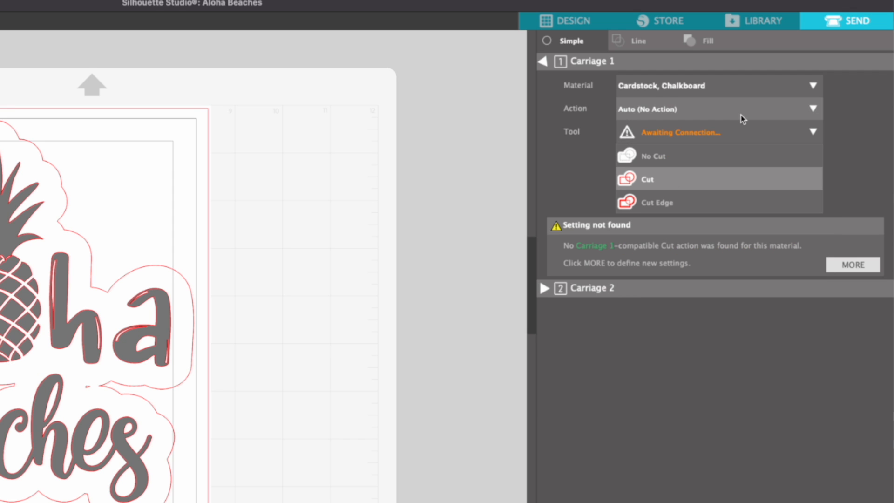
pyautogui.click(801, 113)
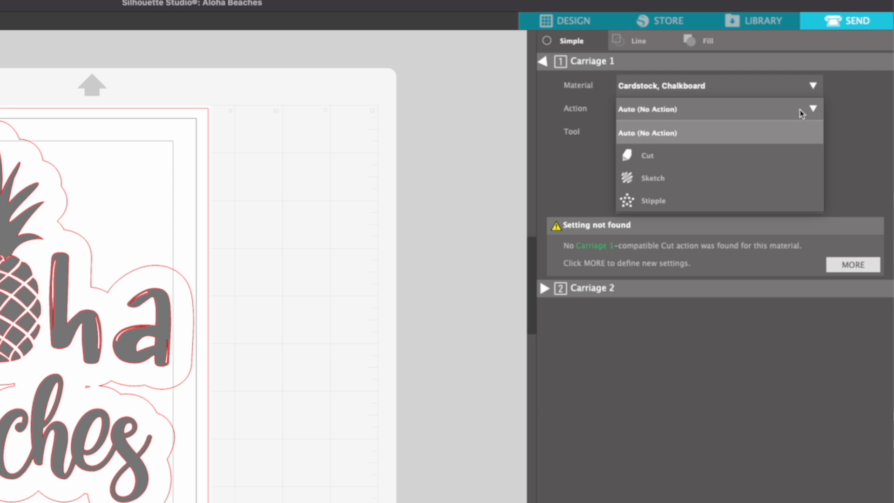
pyautogui.click(852, 137)
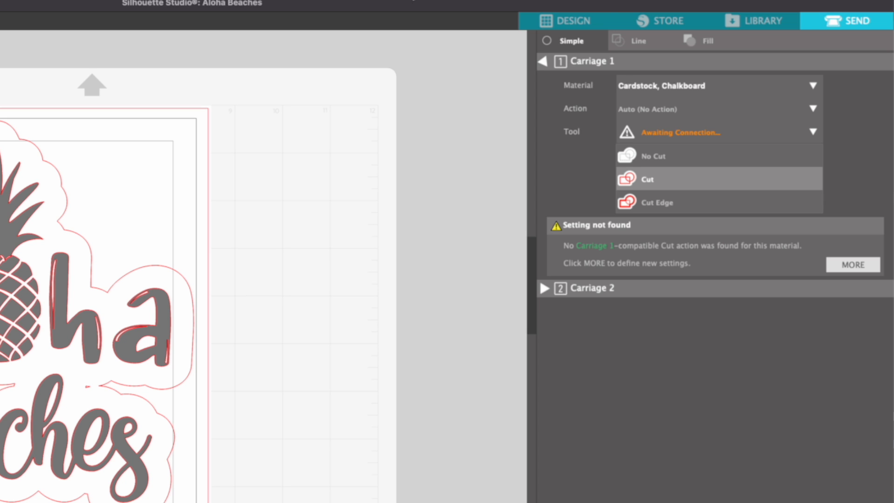
# Check the send view and print preview of the Merica rain document, closing the preview without printing.
pyautogui.click(579, 21)
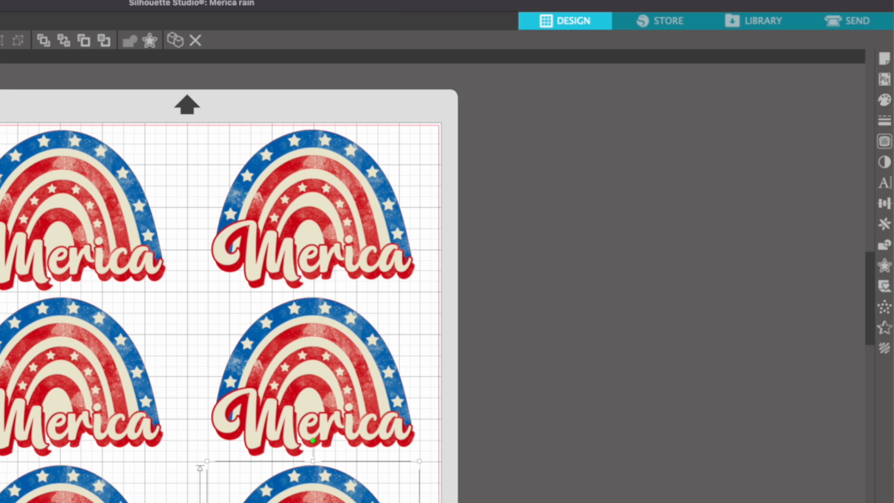
pyautogui.click(810, 22)
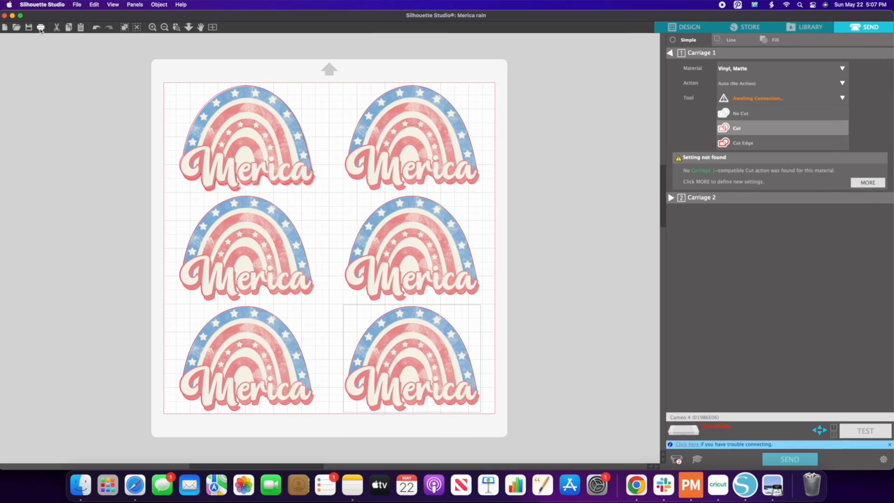
pyautogui.click(41, 28)
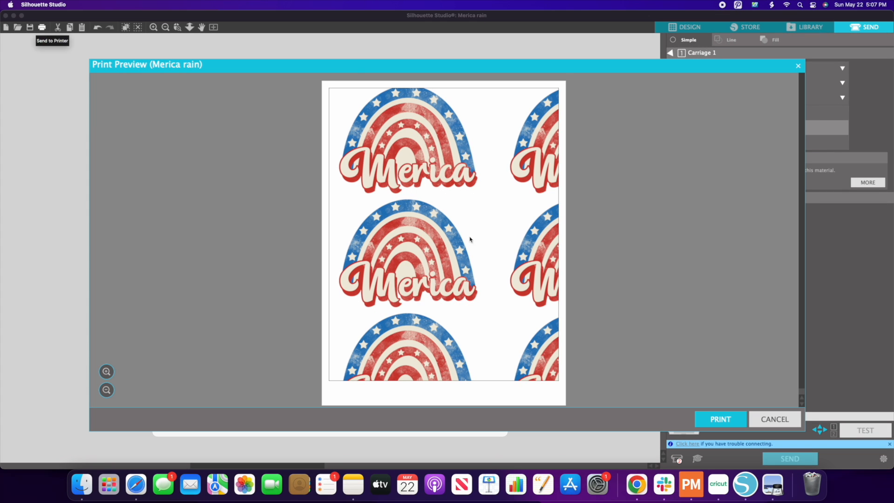
pyautogui.click(794, 419)
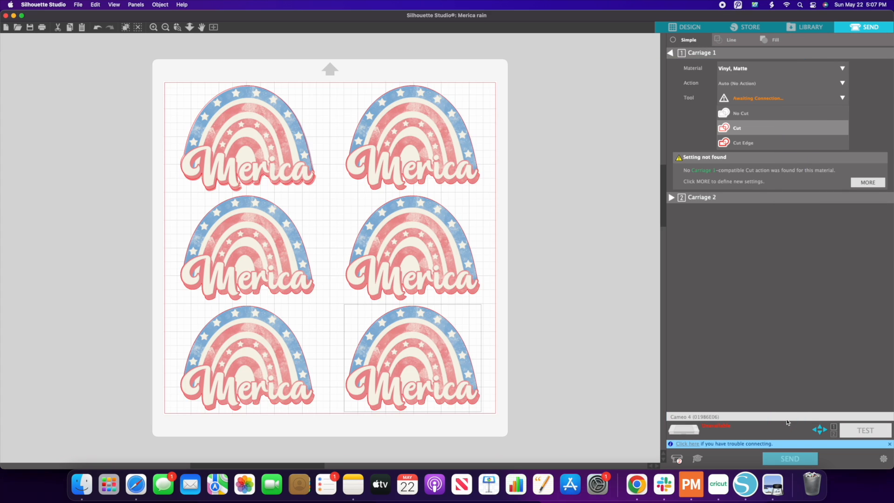